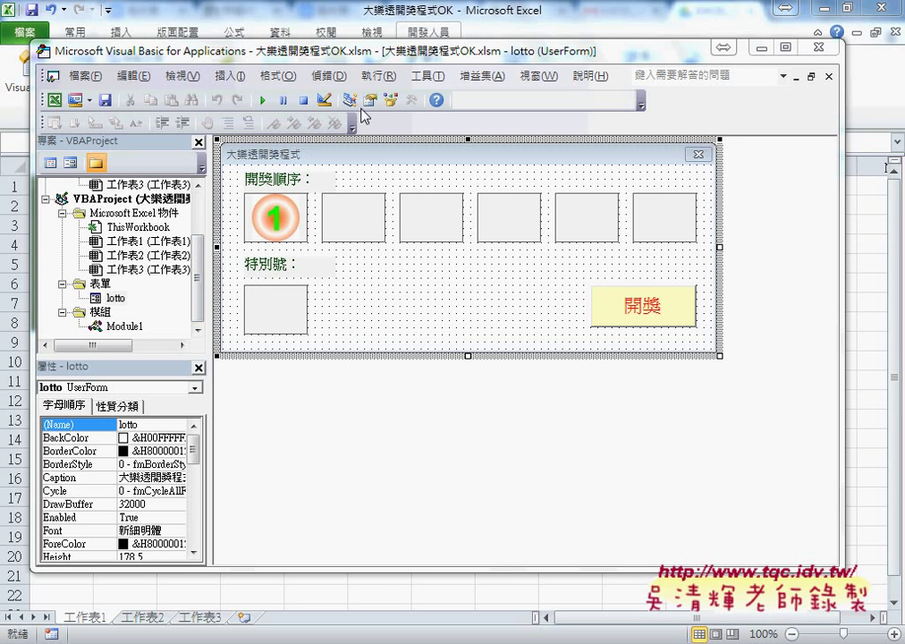
Step: Run the 大樂透 lotto UserForm with F5 so it shows six drawn balls and a special number
left_click(308, 158)
left_click(263, 104)
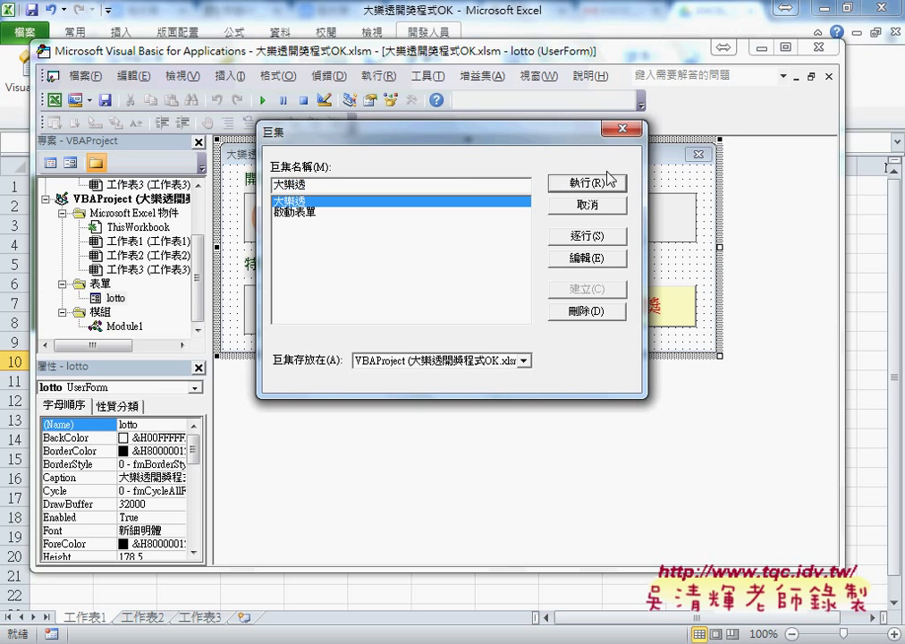
left_click(620, 129)
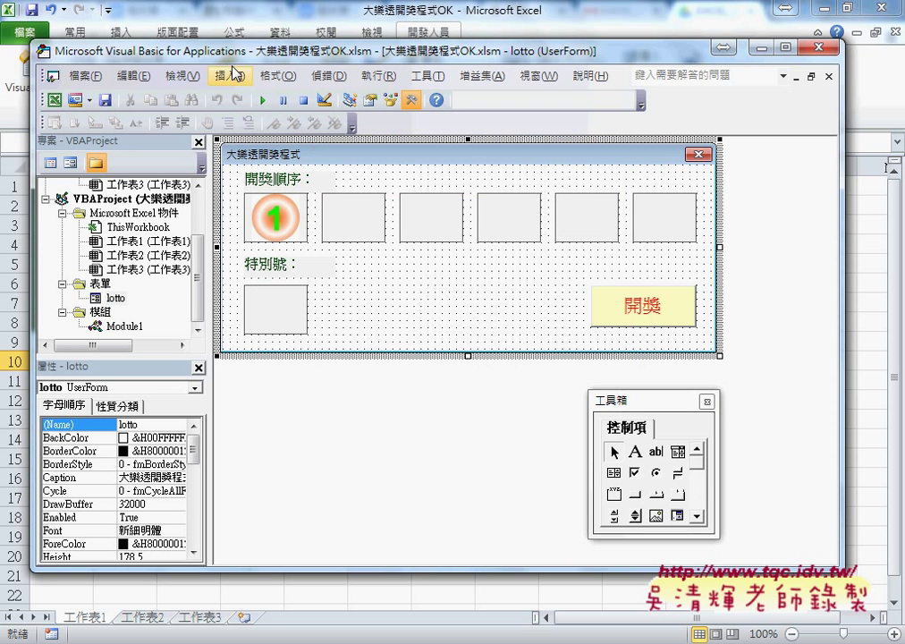
key("F5")
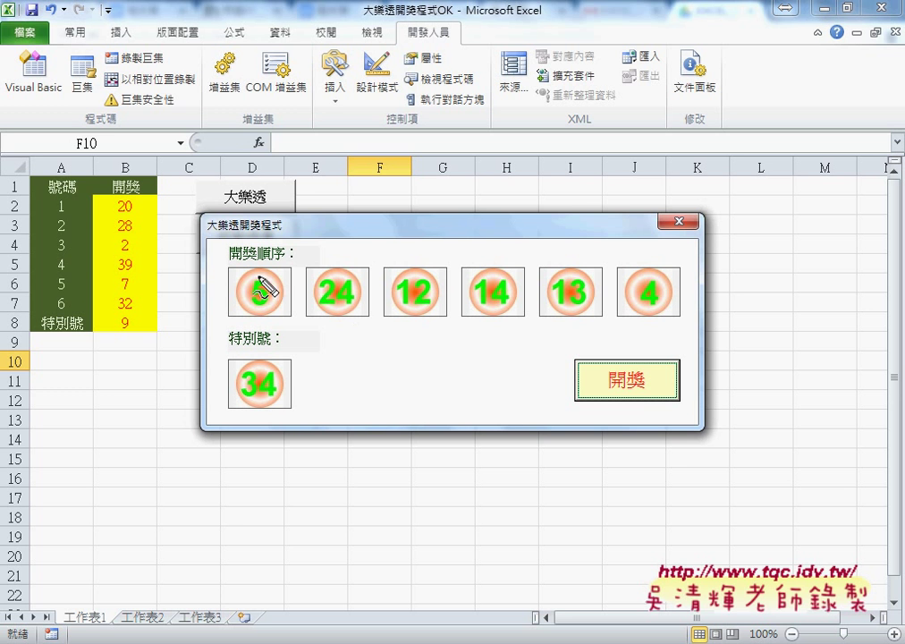
Step: Outline the running draw form and circle its 開獎 button with pen strokes, then clear them
left_click_drag(192, 212, 188, 458)
mouse_move(193, 212)
left_mouse_down()
mouse_move(702, 216)
mouse_move(726, 420)
left_mouse_up()
left_click_drag(186, 452, 795, 460)
mouse_move(572, 358)
left_mouse_down()
mouse_move(600, 425)
mouse_move(637, 419)
left_mouse_up()
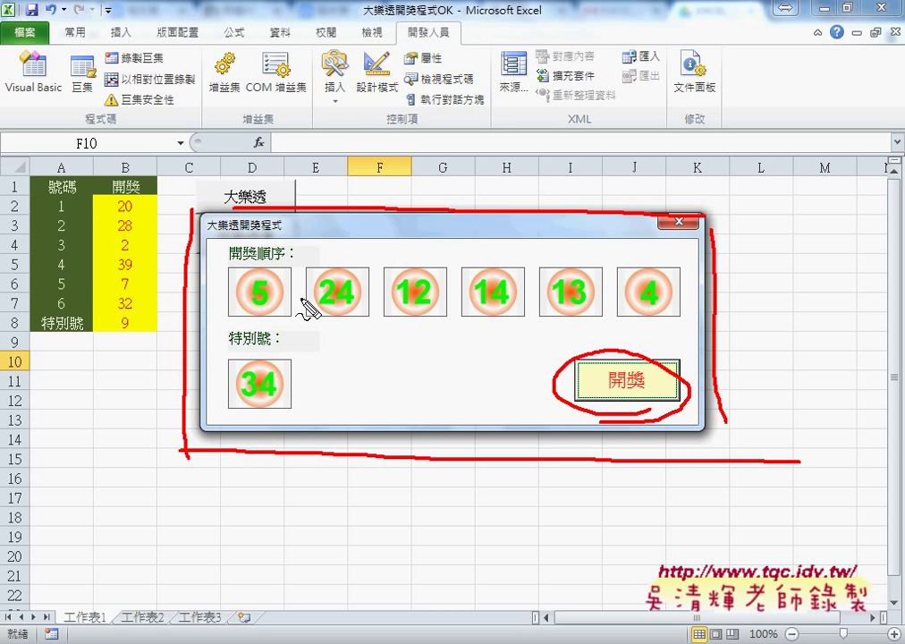
key("Escape")
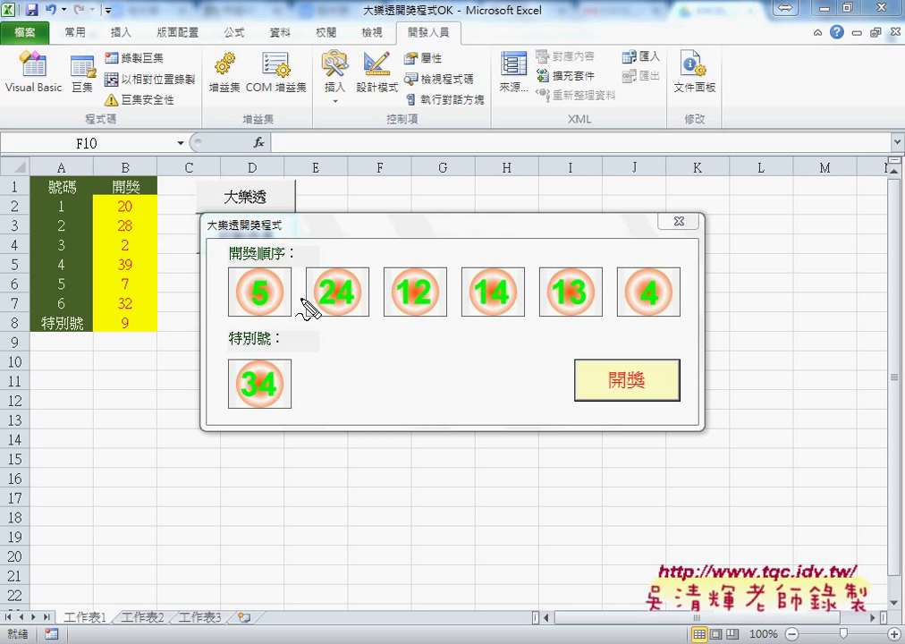
Step: Mark the 開獎順序 and 特別號 labels, the first ball 5 and the 開獎 button, then clear the marks
left_click_drag(225, 260, 315, 263)
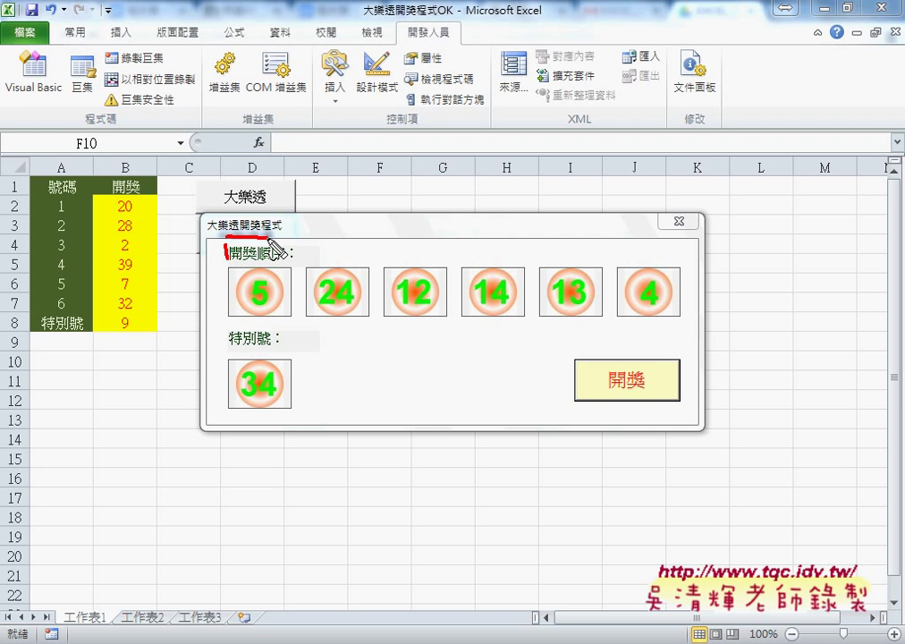
left_click_drag(227, 264, 309, 264)
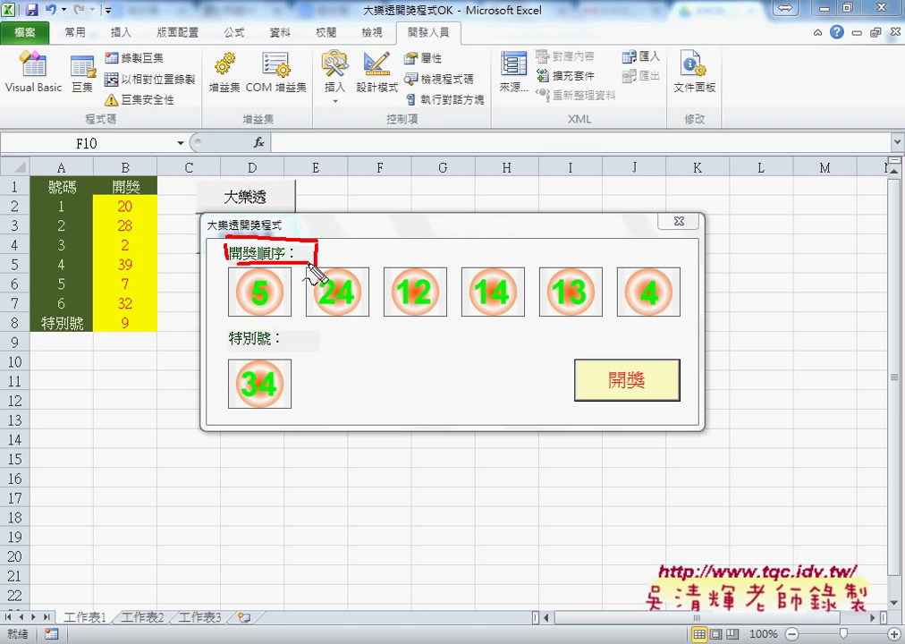
mouse_move(358, 253)
left_mouse_down()
mouse_move(382, 238)
mouse_move(365, 228)
left_mouse_up()
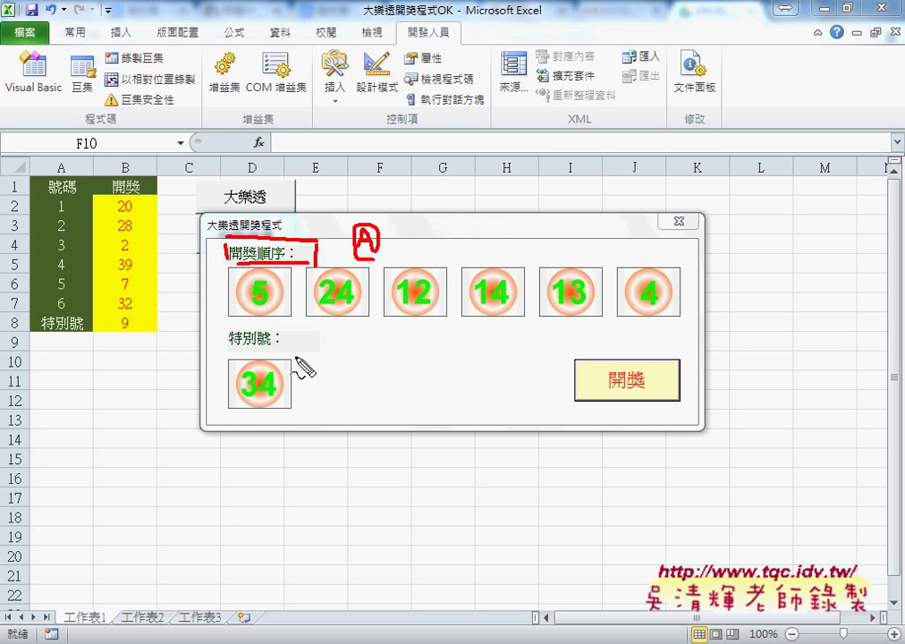
mouse_move(291, 351)
left_mouse_down()
mouse_move(240, 353)
mouse_move(317, 334)
left_mouse_up()
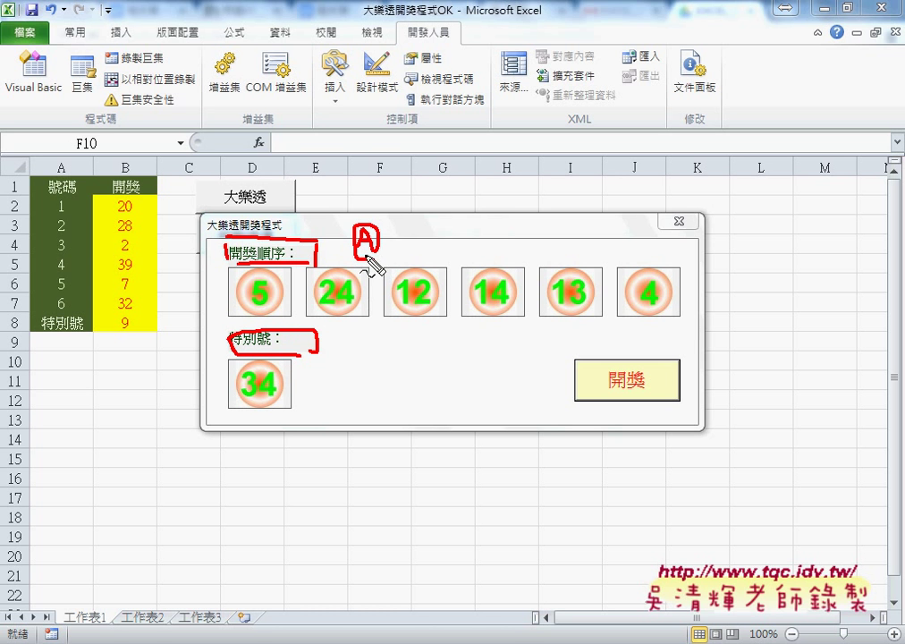
mouse_move(231, 304)
left_mouse_down()
mouse_move(240, 320)
mouse_move(291, 317)
left_mouse_up()
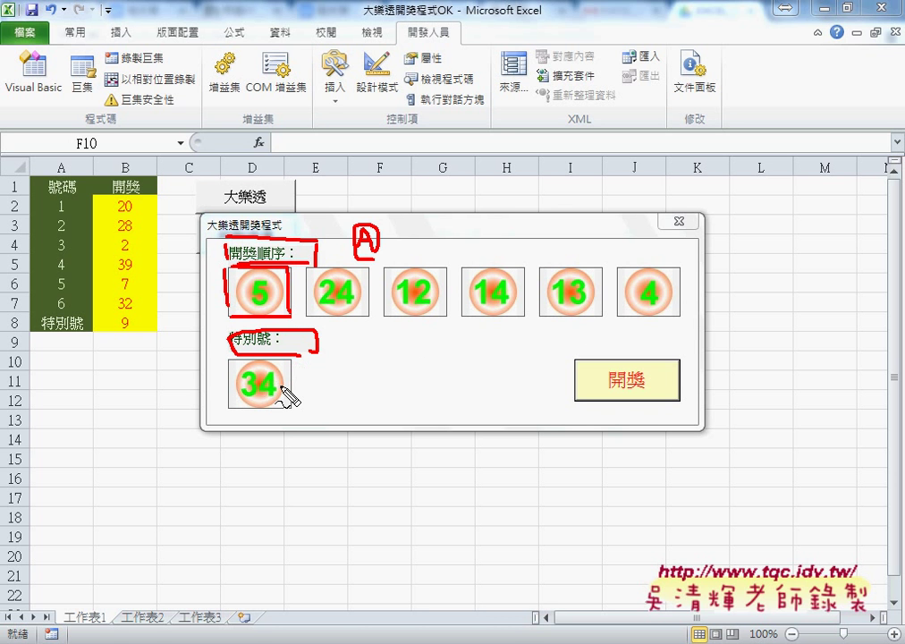
mouse_move(581, 367)
left_mouse_down()
mouse_move(676, 399)
mouse_move(578, 402)
mouse_move(673, 401)
left_mouse_up()
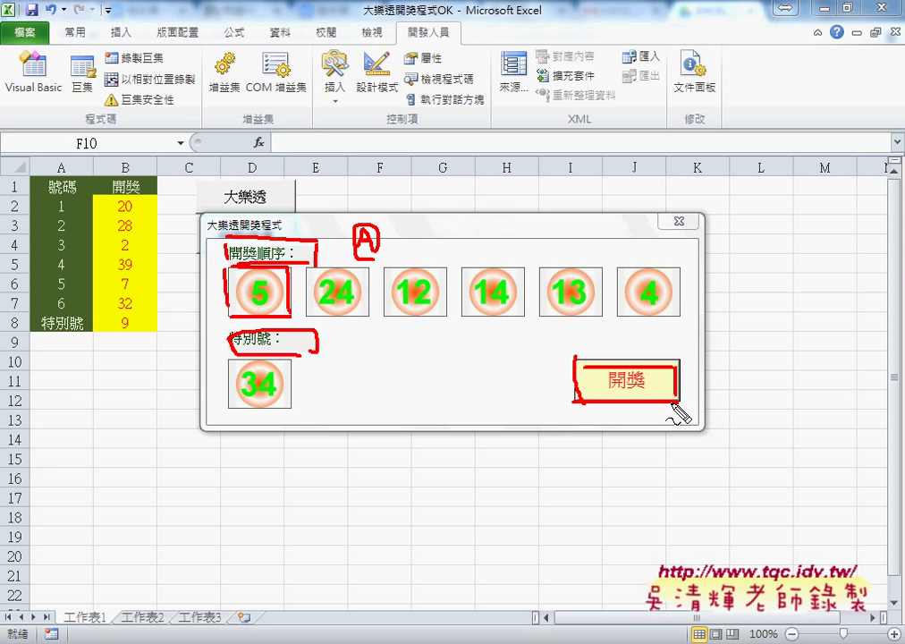
key("Escape")
left_click(679, 222)
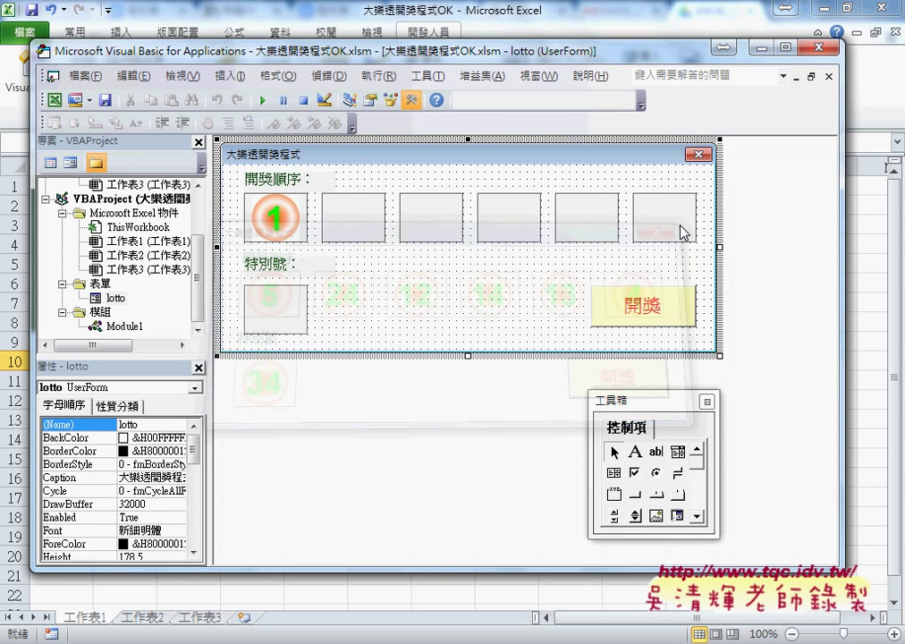
left_click(161, 297)
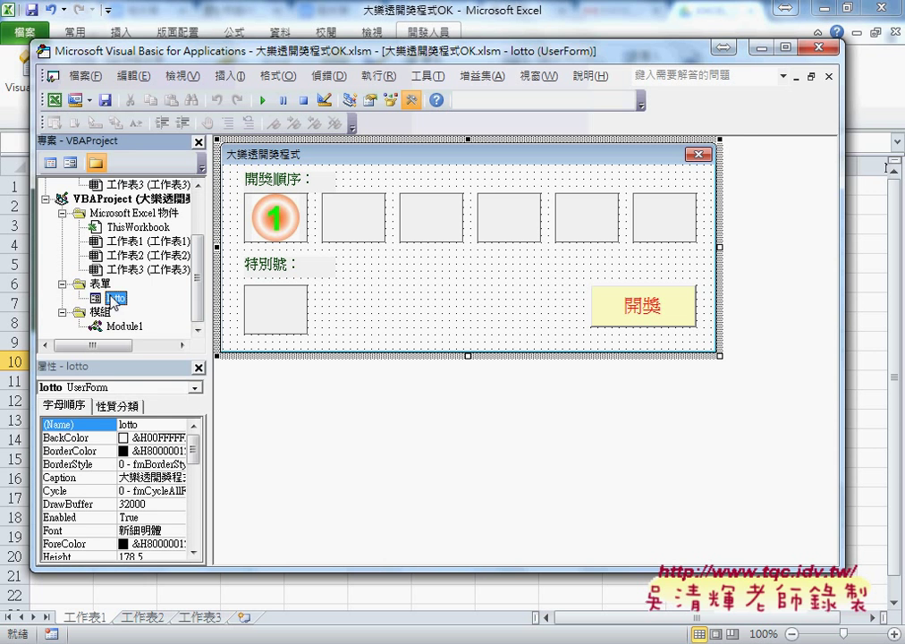
right_click(137, 269)
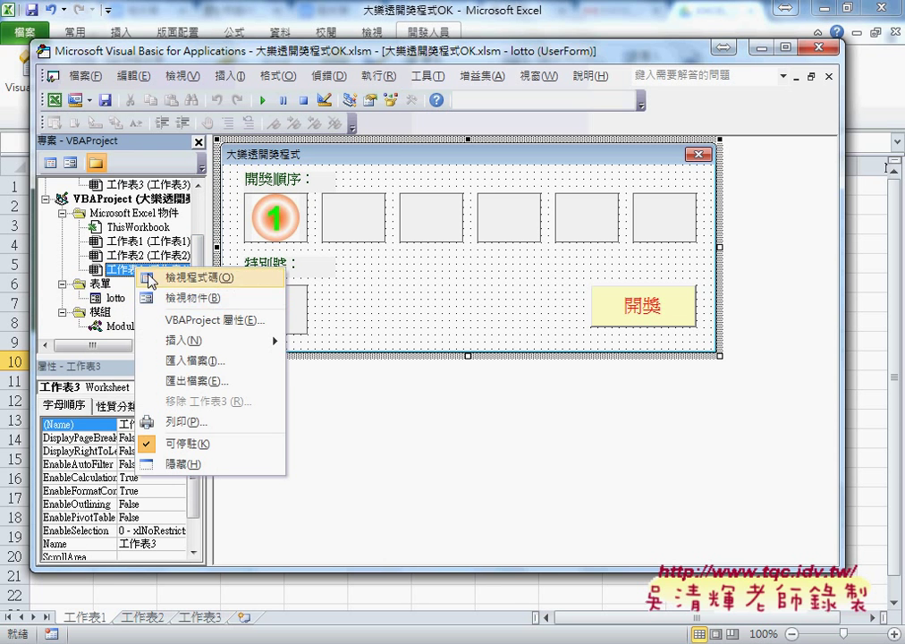
mouse_move(254, 340)
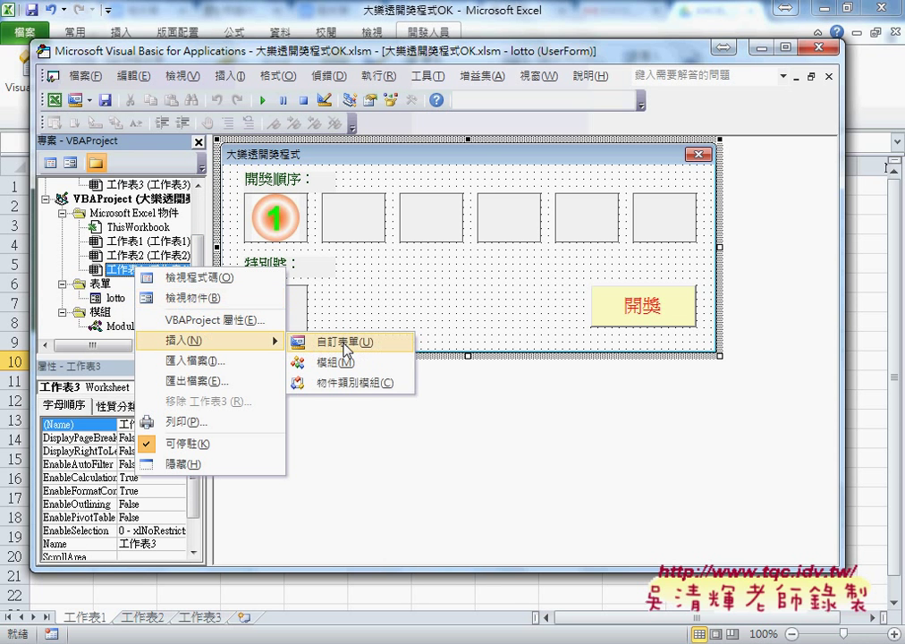
left_click(369, 296)
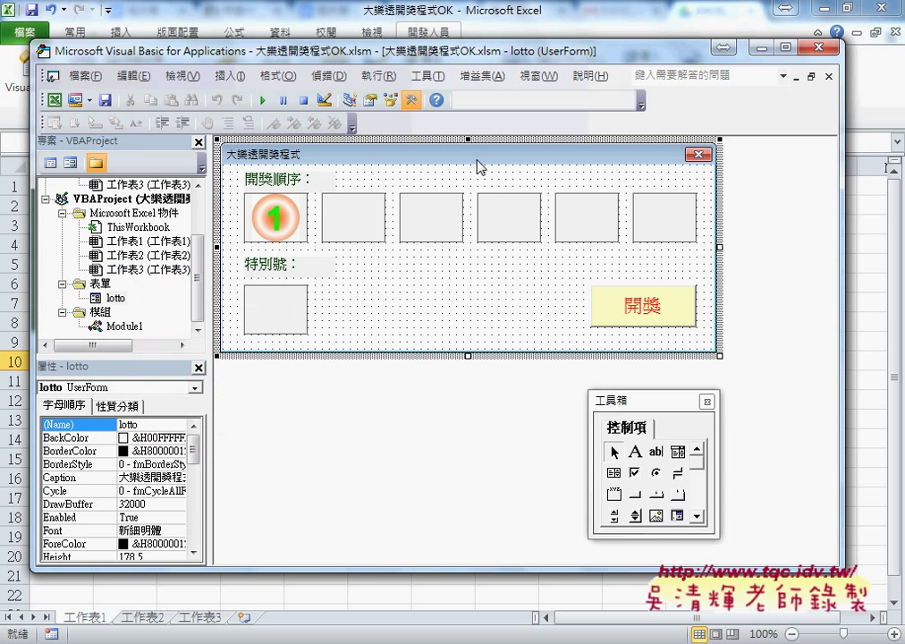
left_click(115, 298)
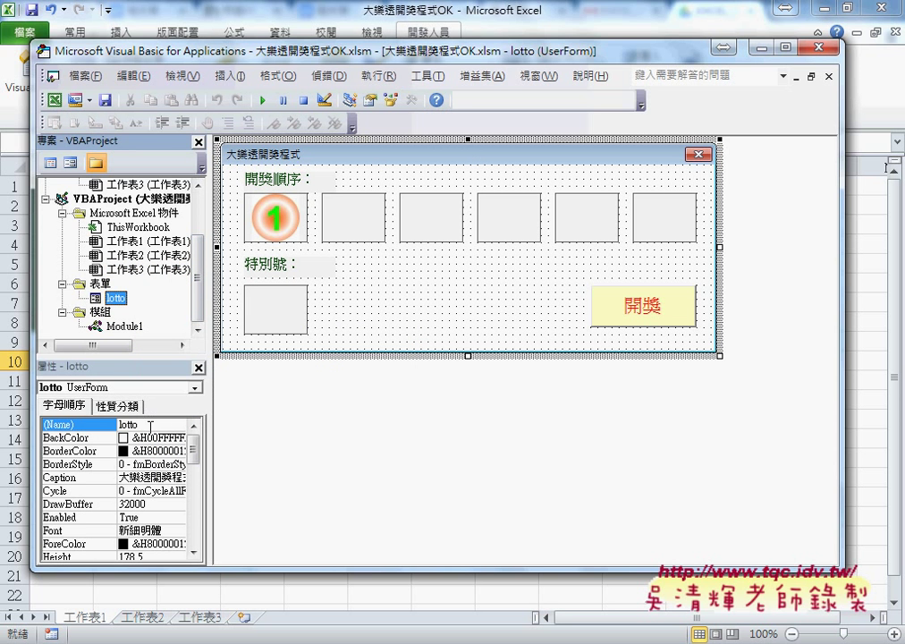
left_click(109, 424)
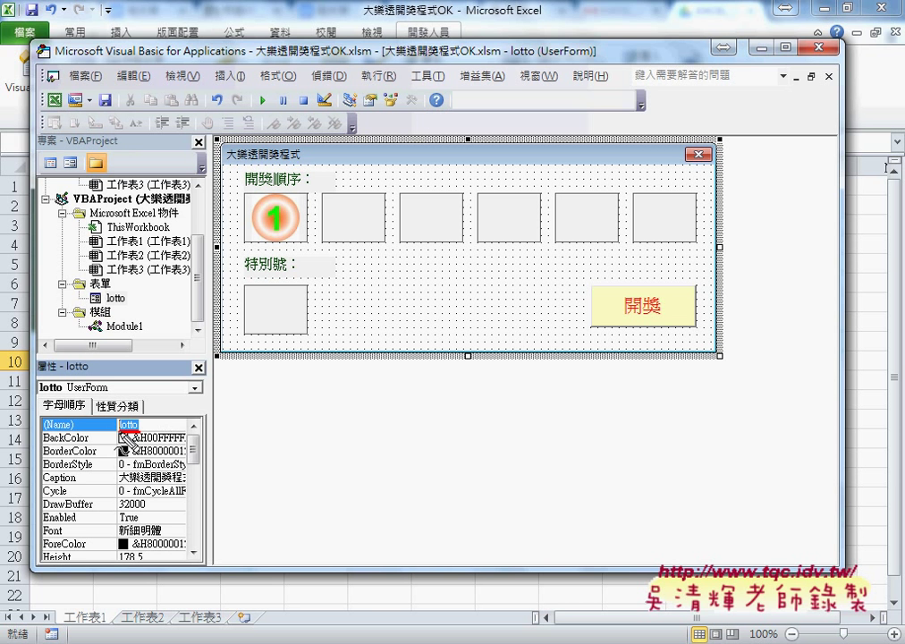
left_click_drag(140, 431, 114, 432)
left_click_drag(112, 432, 154, 433)
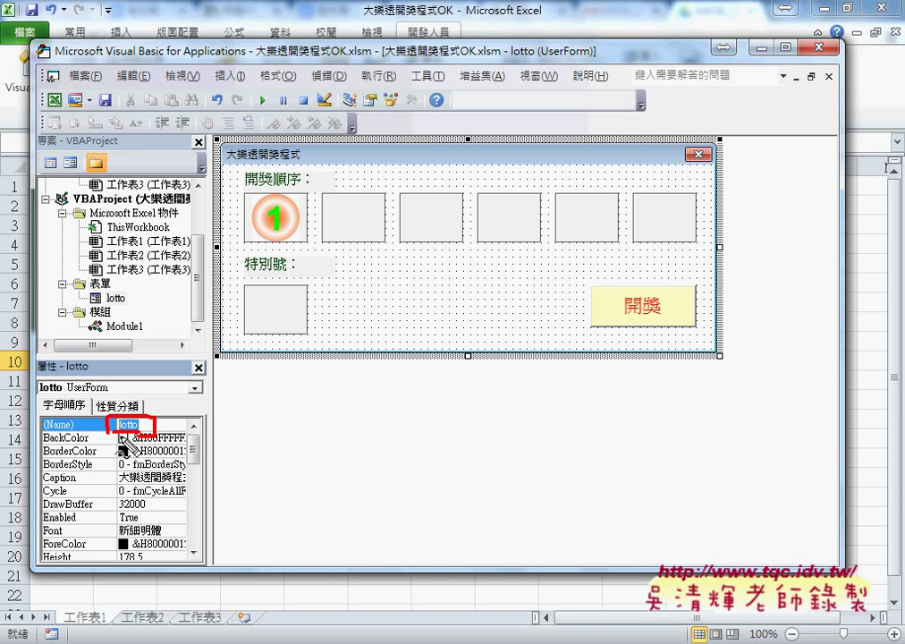
key("Escape")
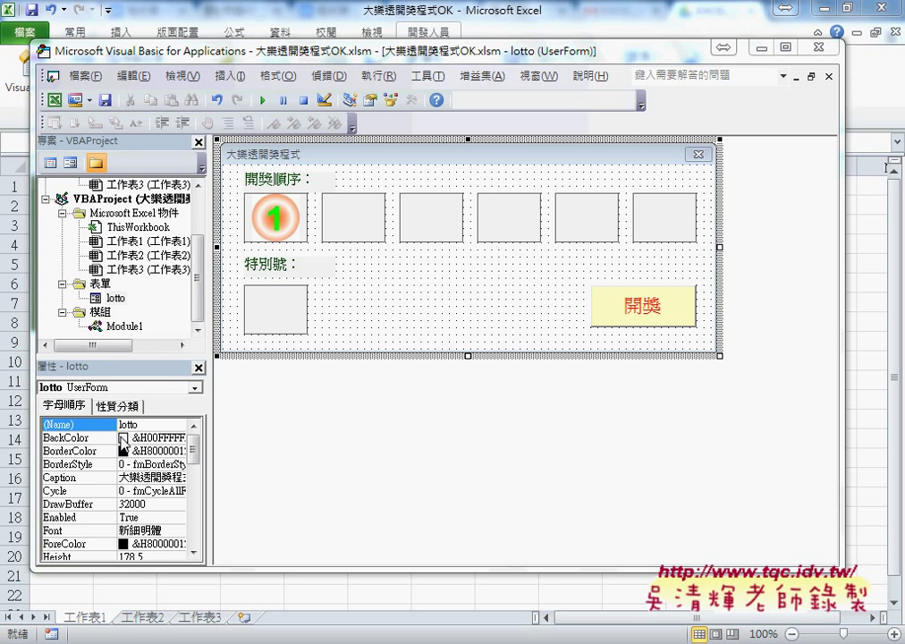
left_click(132, 478)
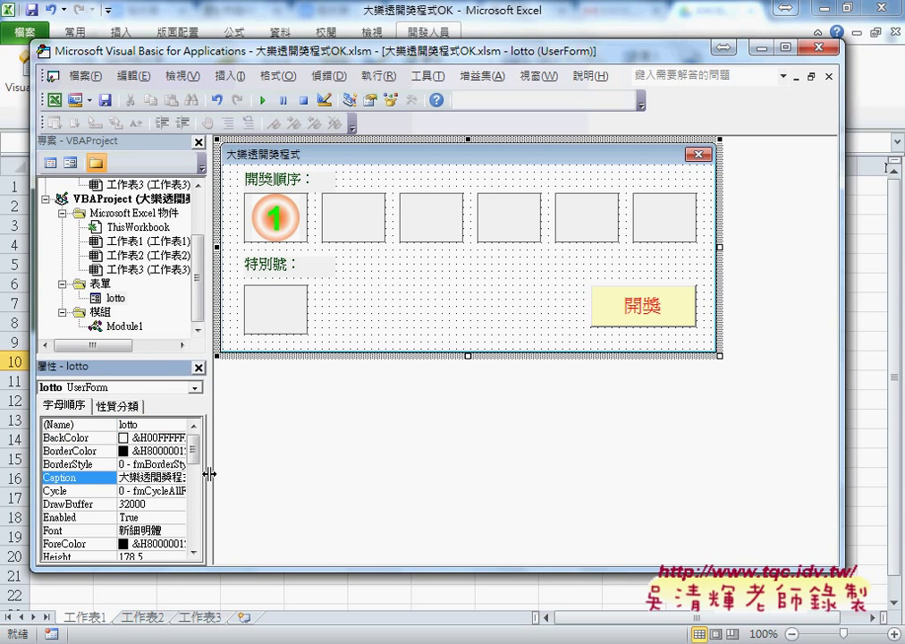
Step: Widen the project/properties panes, highlight the form's Caption value, then pick the Toolbox Label tool
left_click_drag(261, 474, 259, 474)
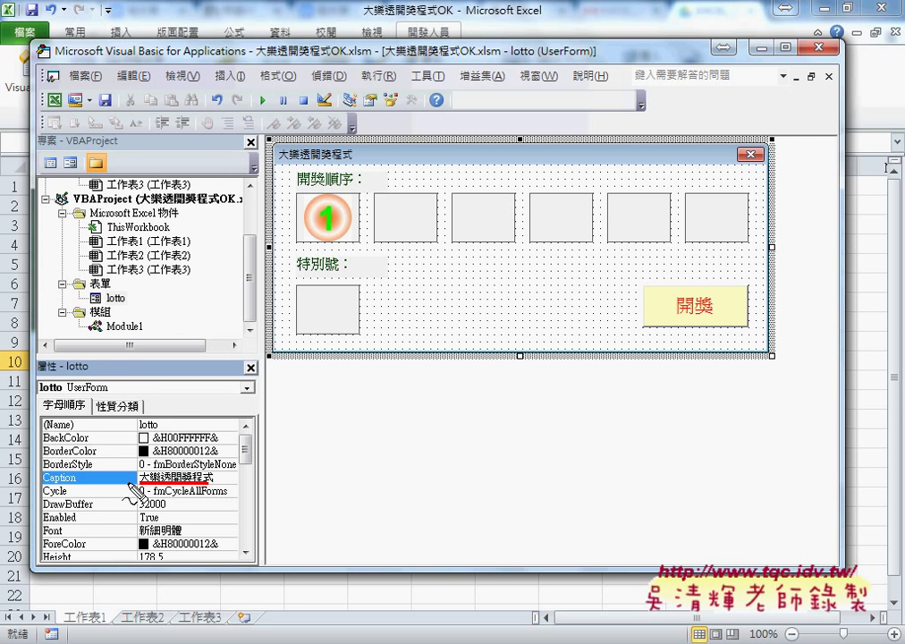
left_click_drag(75, 471, 77, 484)
left_click_drag(139, 484, 215, 484)
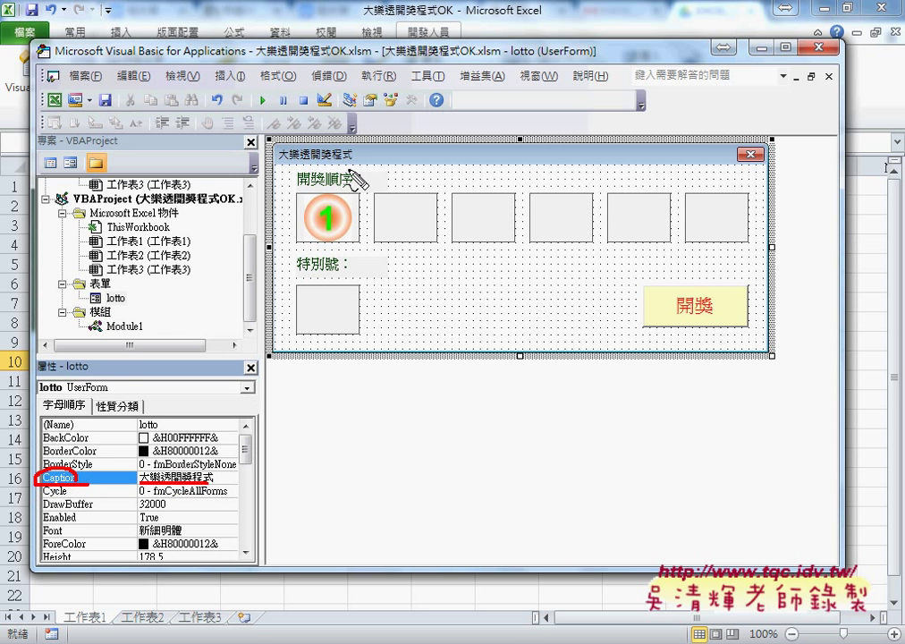
mouse_move(271, 152)
left_mouse_down()
mouse_move(290, 166)
mouse_move(166, 305)
mouse_move(147, 475)
left_mouse_up()
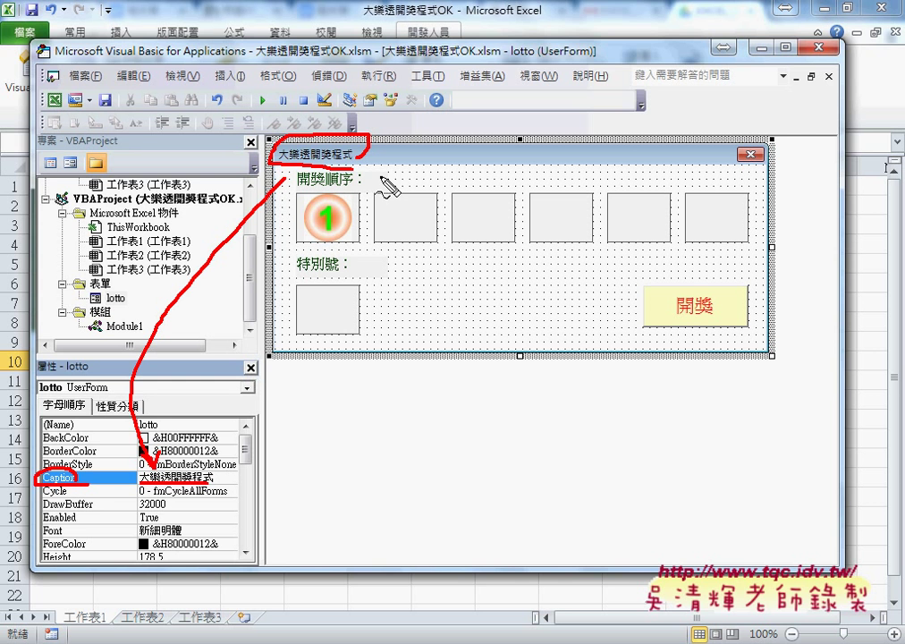
key("Escape")
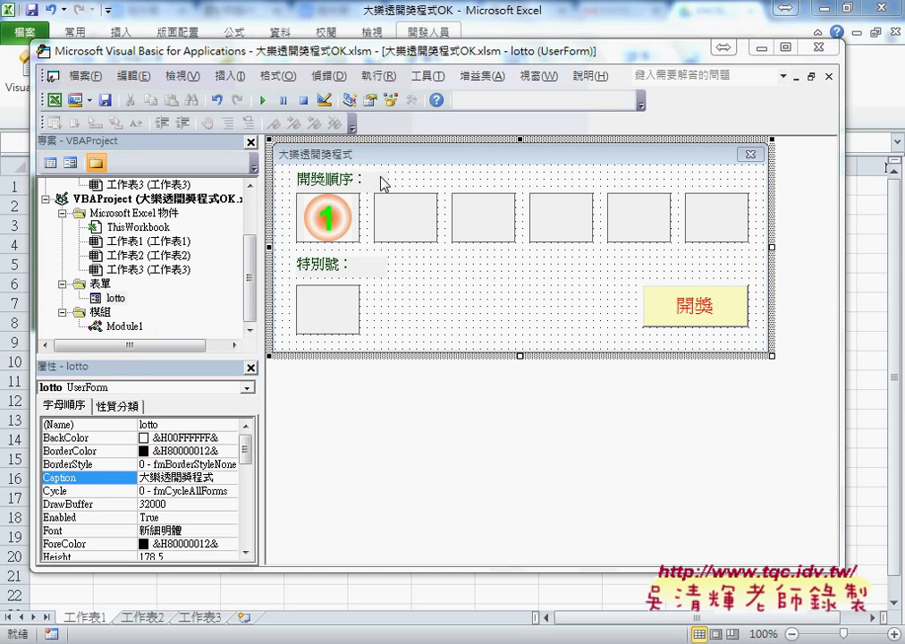
left_click(391, 264)
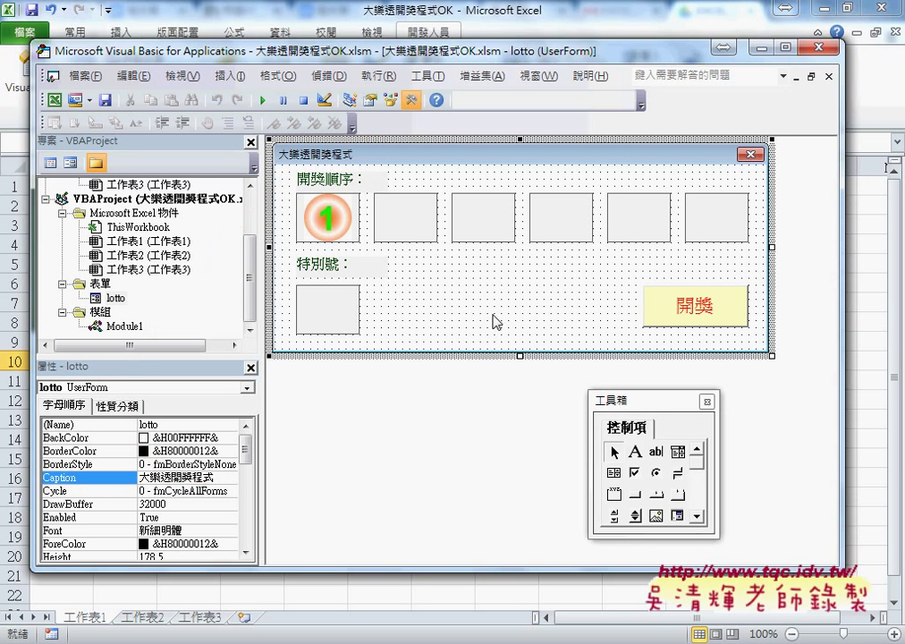
left_click(635, 452)
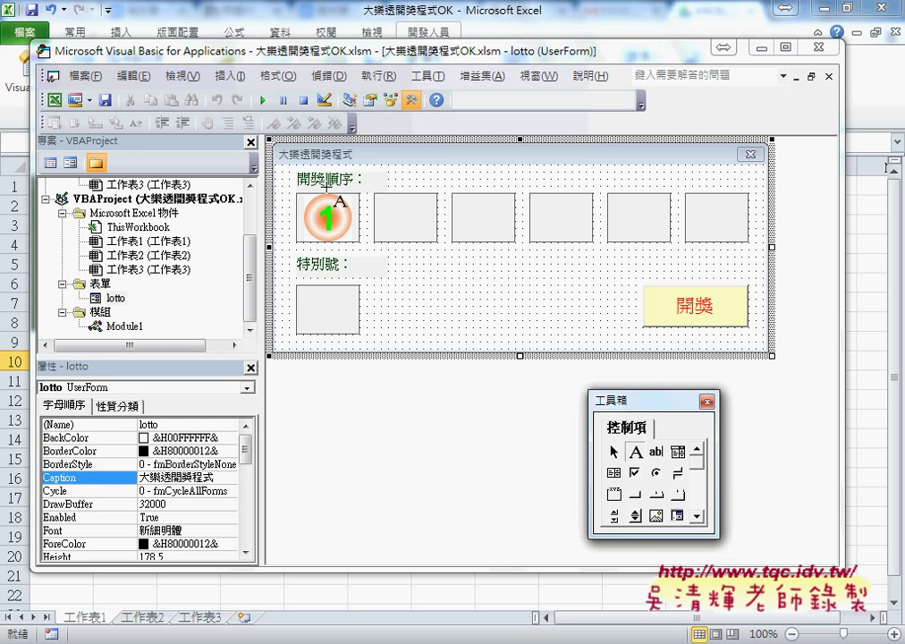
left_click_drag(427, 280, 512, 310)
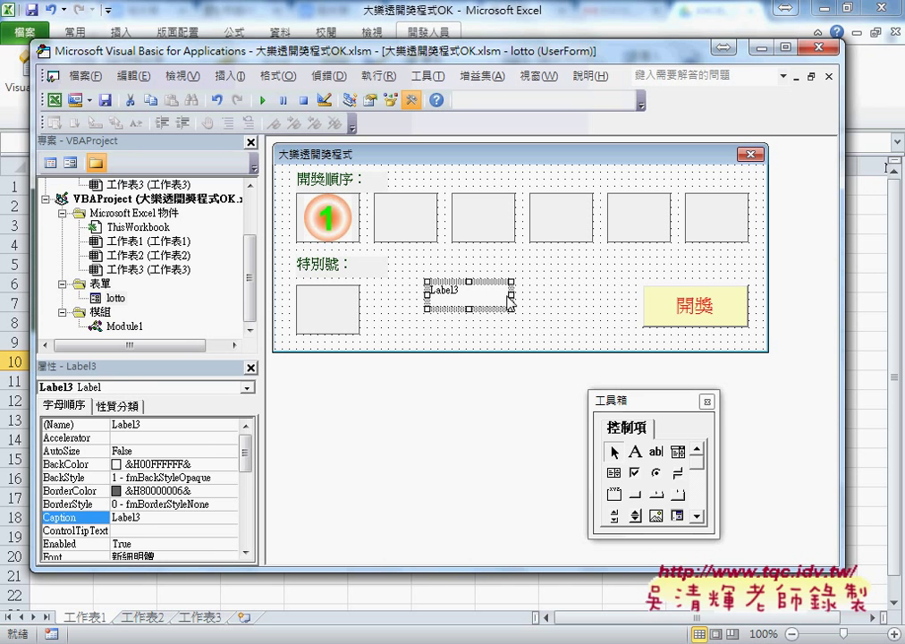
left_click(497, 292)
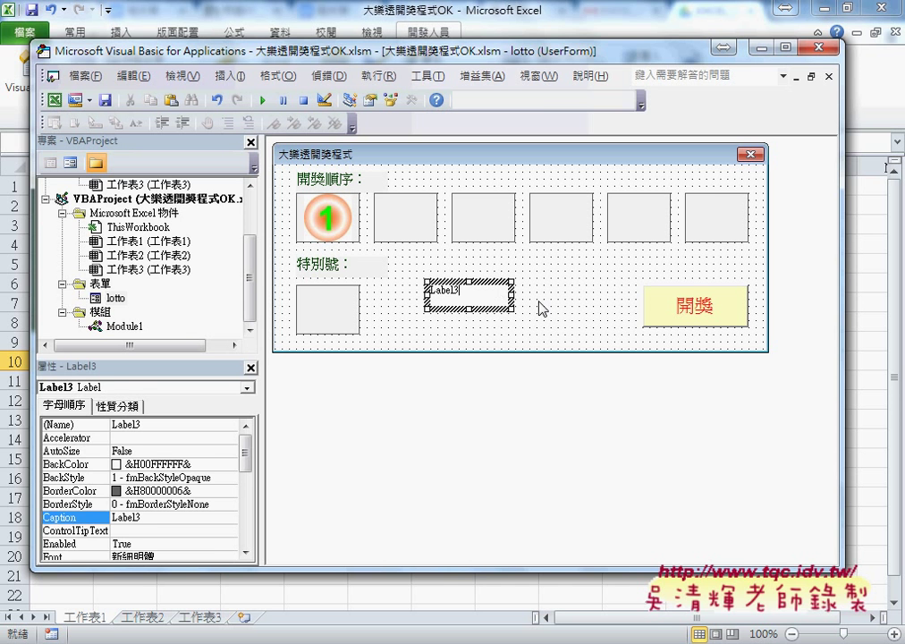
left_click(515, 307)
left_click(508, 298)
key("Delete")
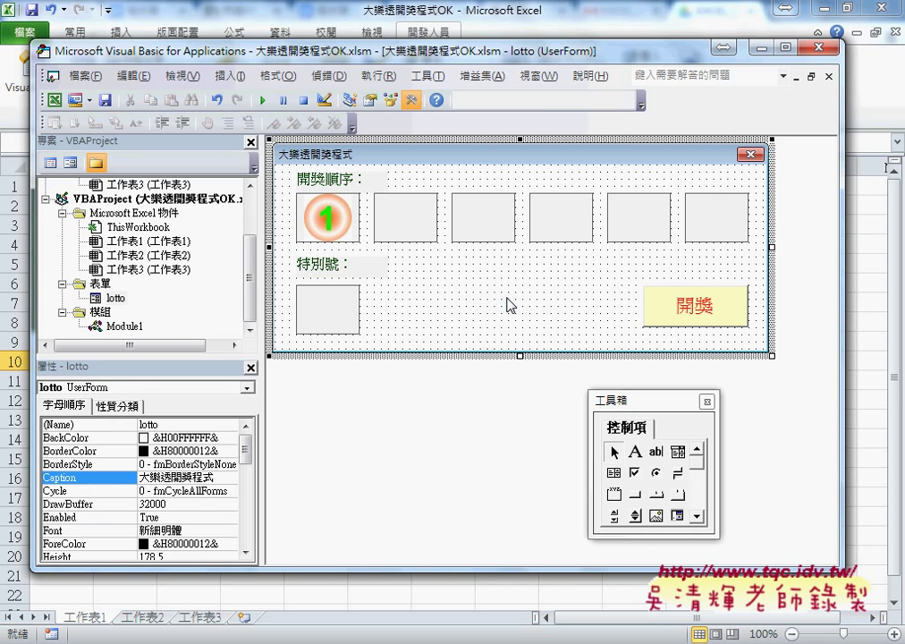
left_click(295, 175)
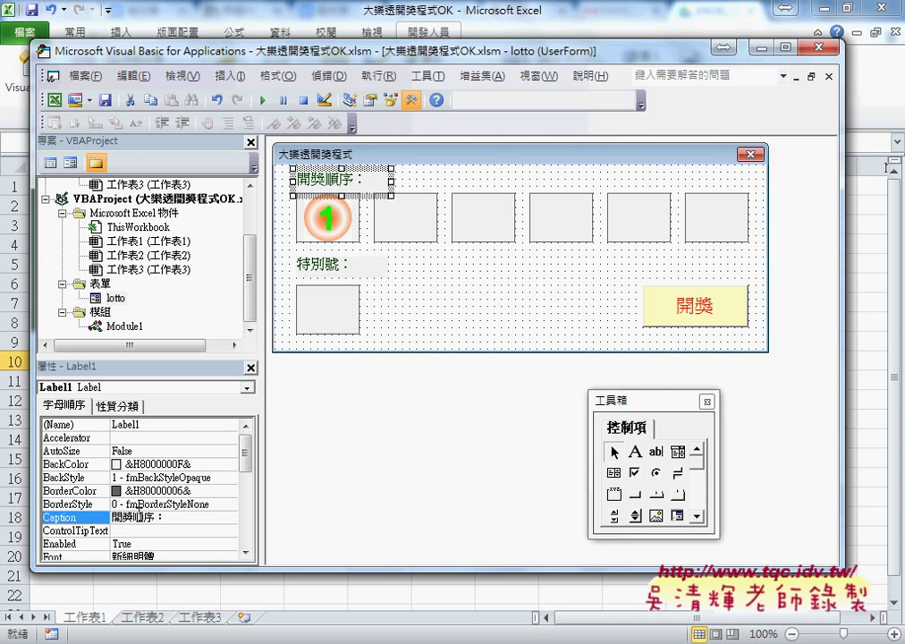
left_click_drag(170, 517, 113, 516)
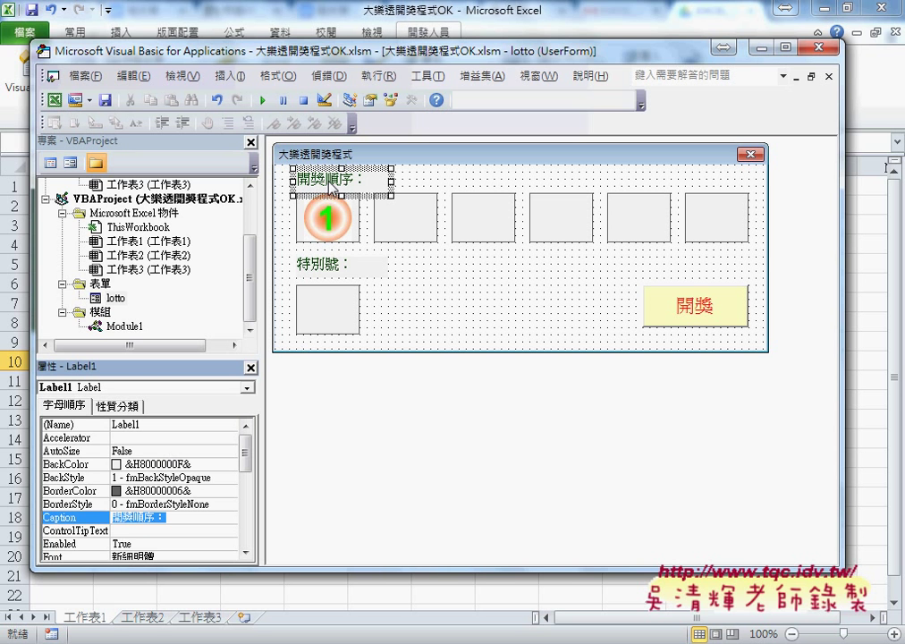
left_click(345, 271)
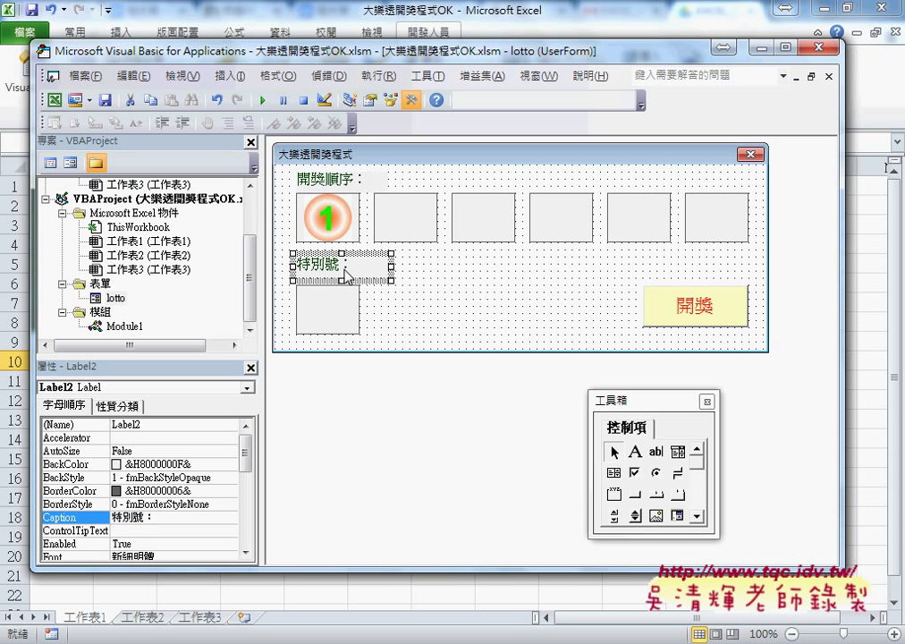
left_click_drag(154, 518, 111, 519)
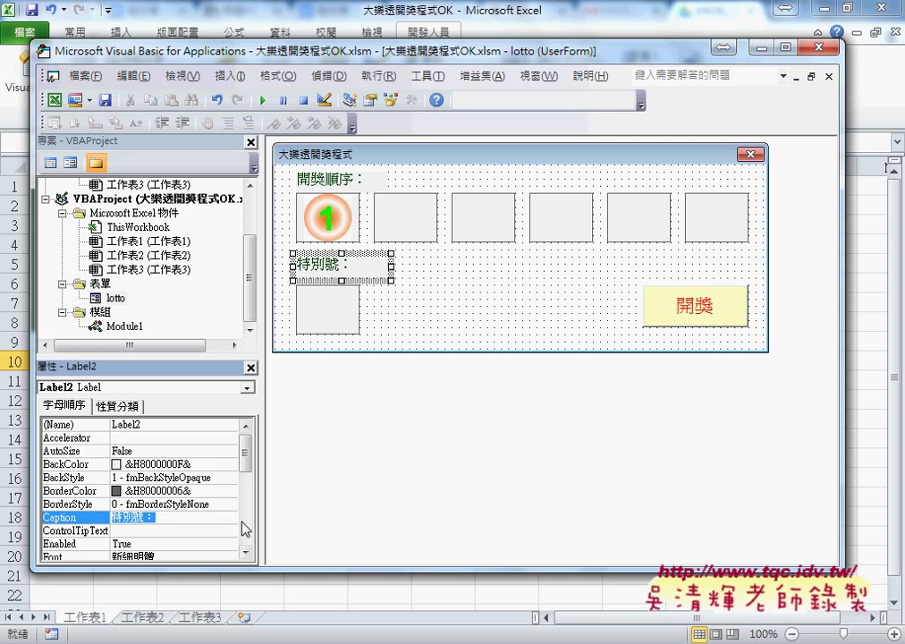
left_click(335, 219)
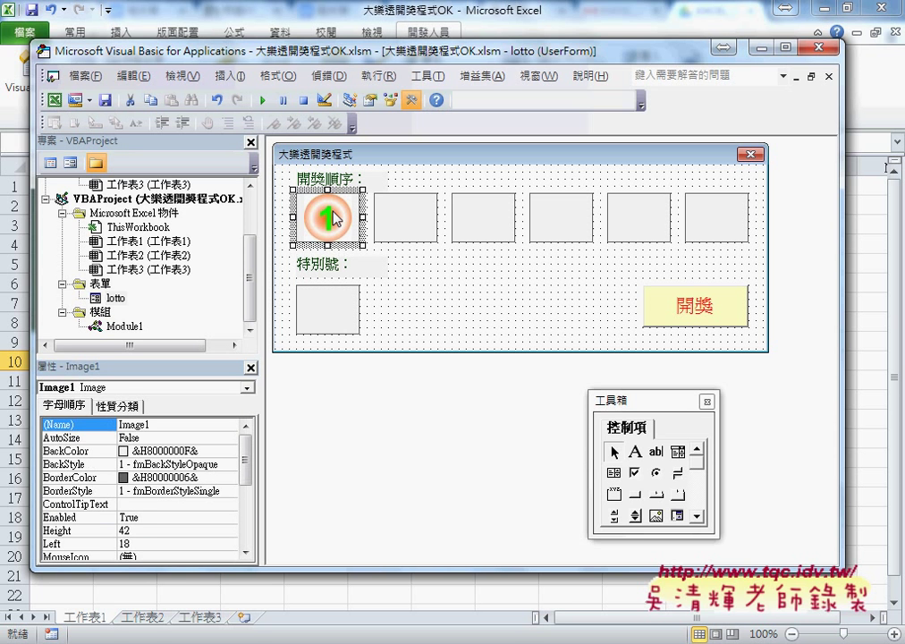
left_click(655, 516)
mouse_move(452, 292)
left_mouse_down()
mouse_move(494, 334)
mouse_move(516, 336)
left_mouse_up()
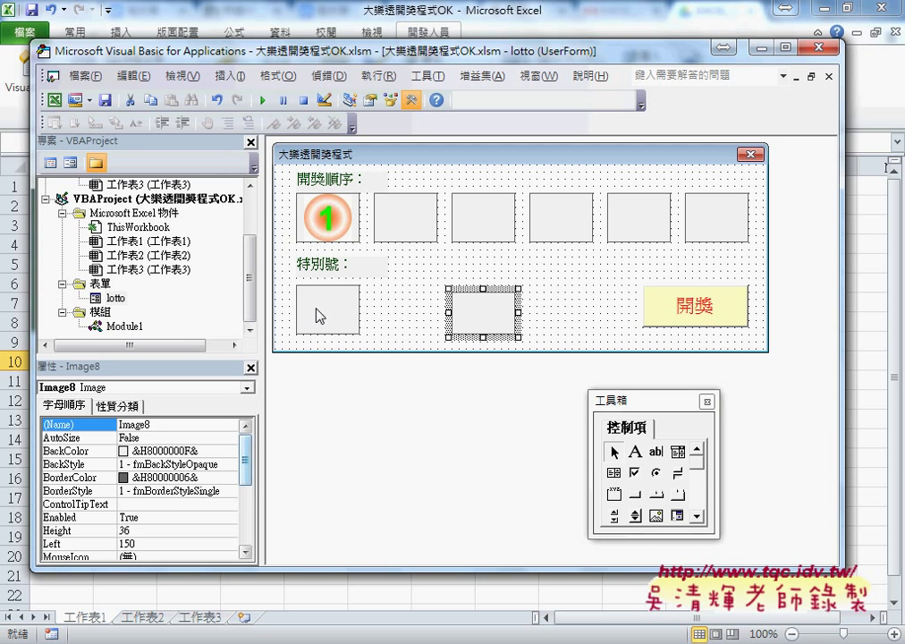
left_click(331, 224)
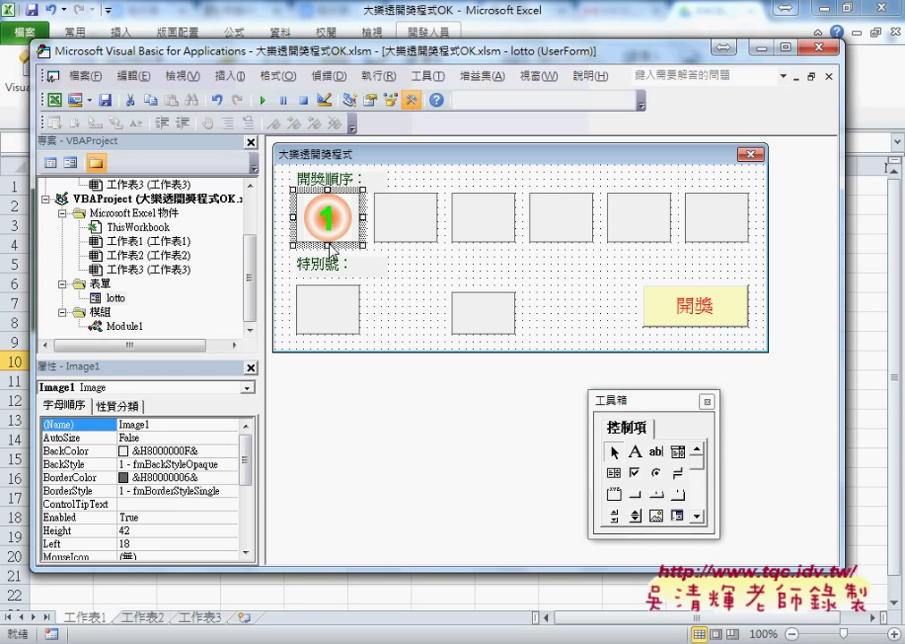
left_click(80, 534)
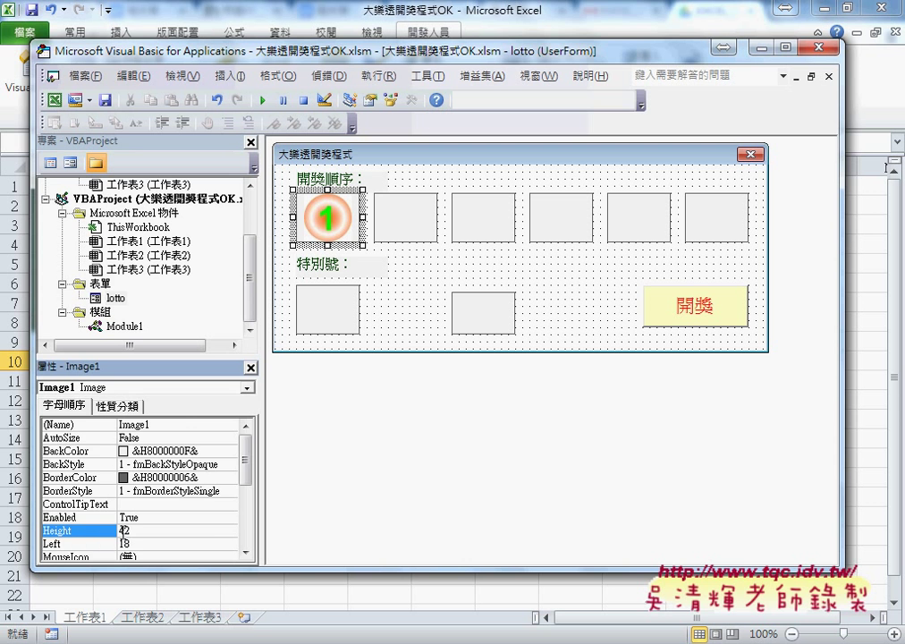
scroll(107, 531, "down", 4)
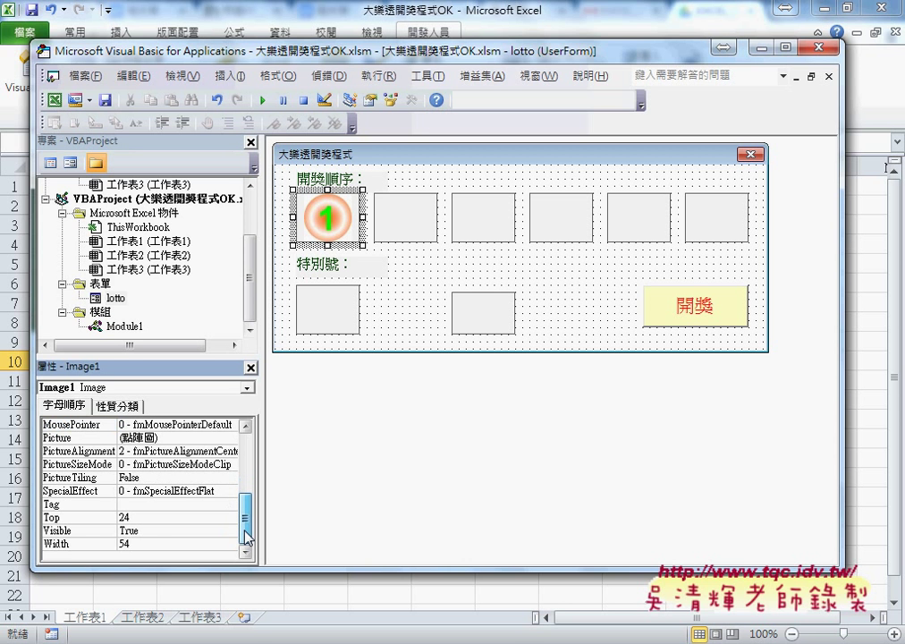
left_click(70, 547)
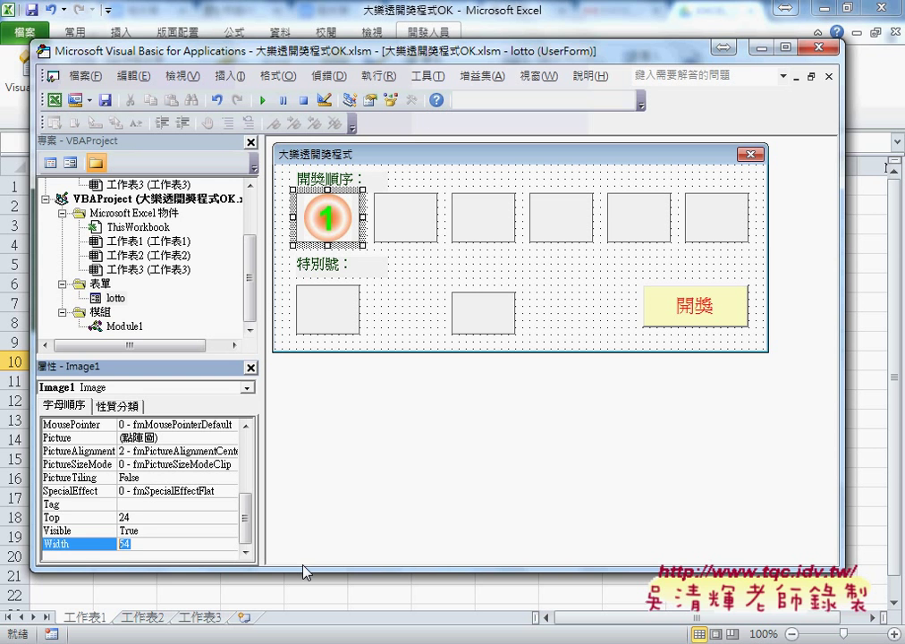
left_click(487, 319)
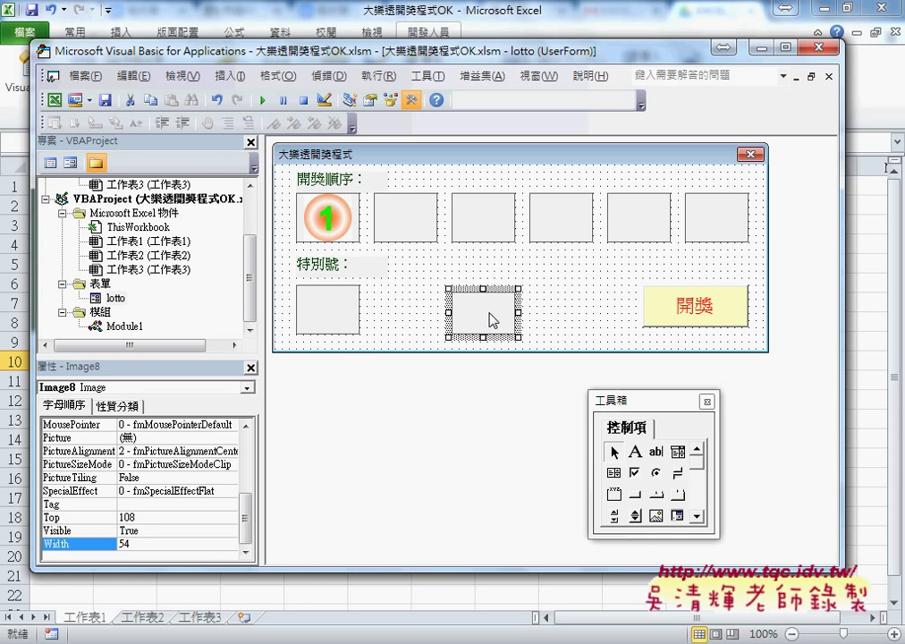
key("Delete")
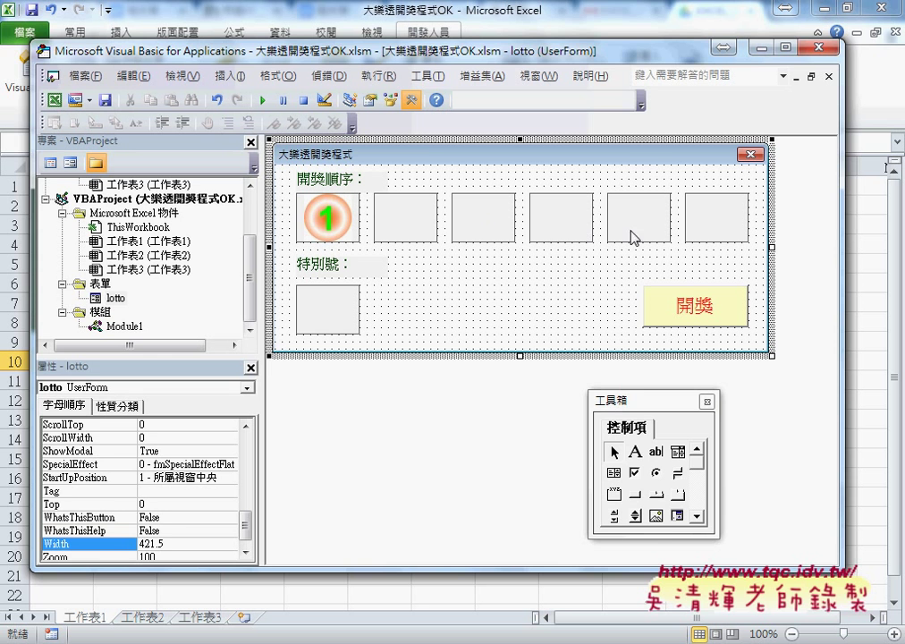
left_click(656, 516)
mouse_move(474, 286)
left_mouse_down()
mouse_move(520, 334)
mouse_move(547, 337)
left_mouse_up()
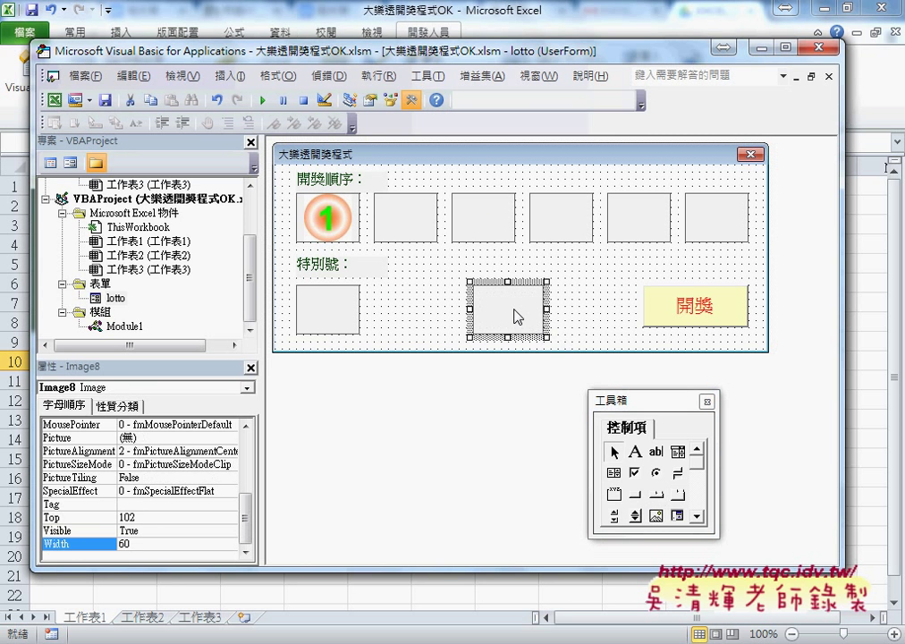
left_click(129, 438)
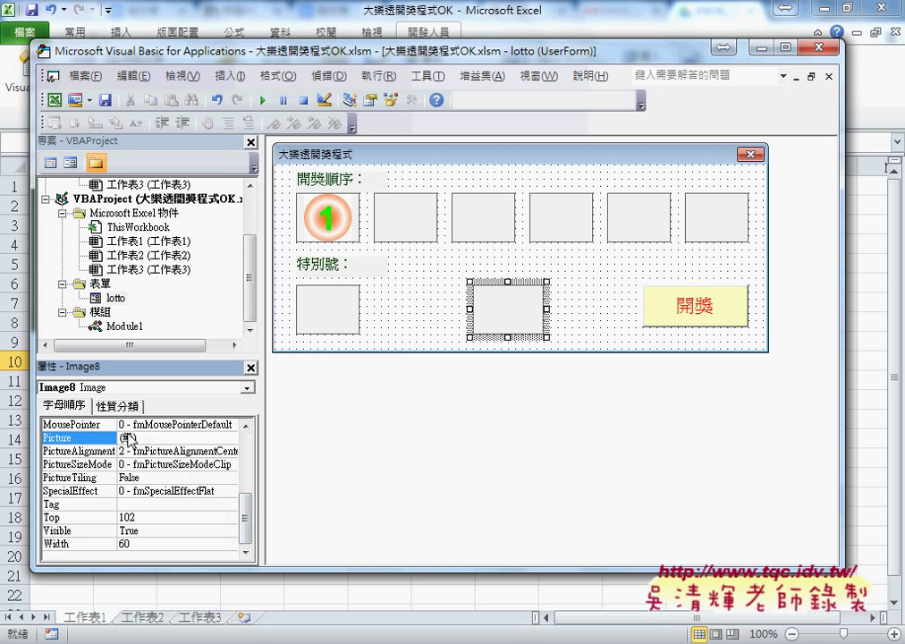
left_click(232, 439)
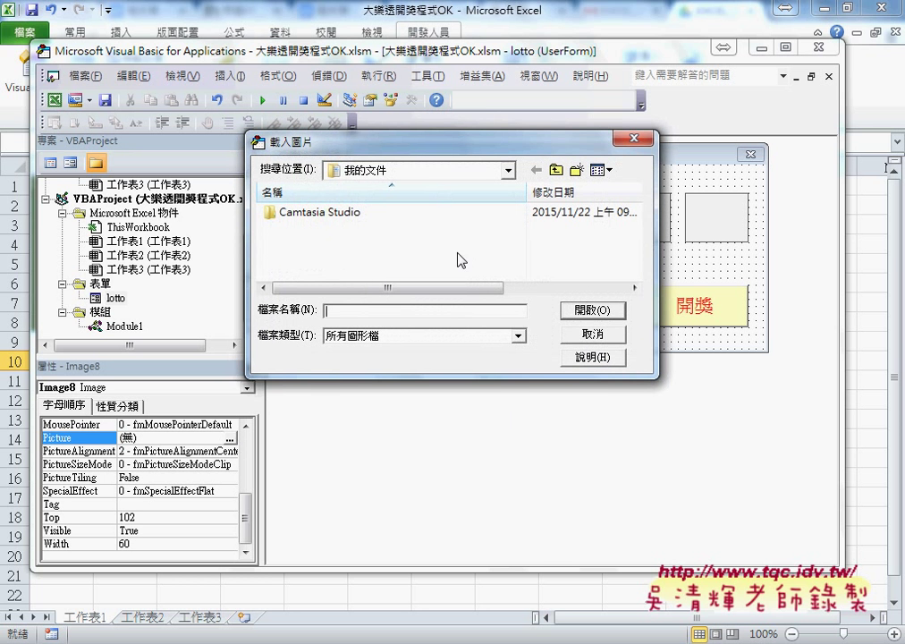
left_click(434, 172)
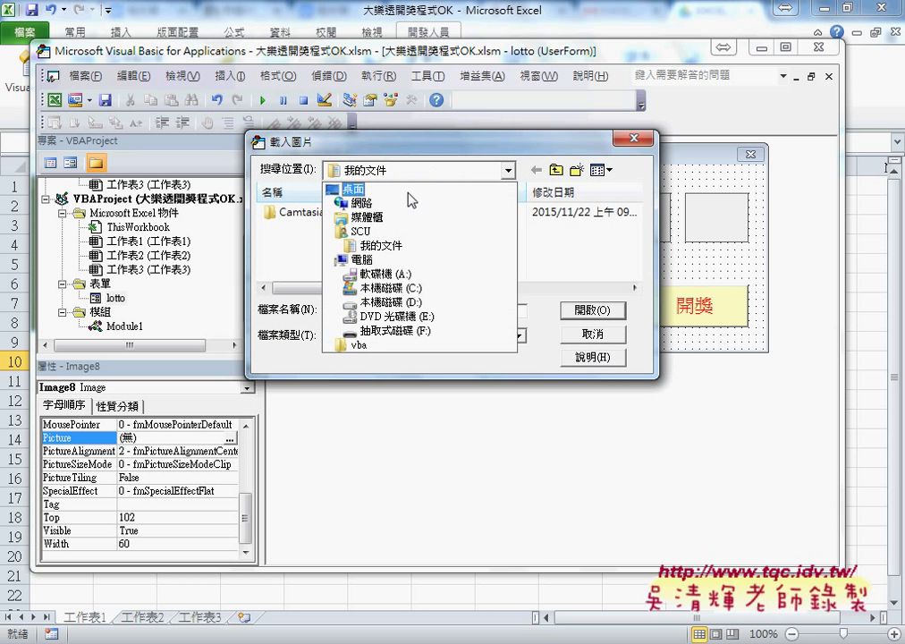
left_click(589, 334)
left_click(590, 335)
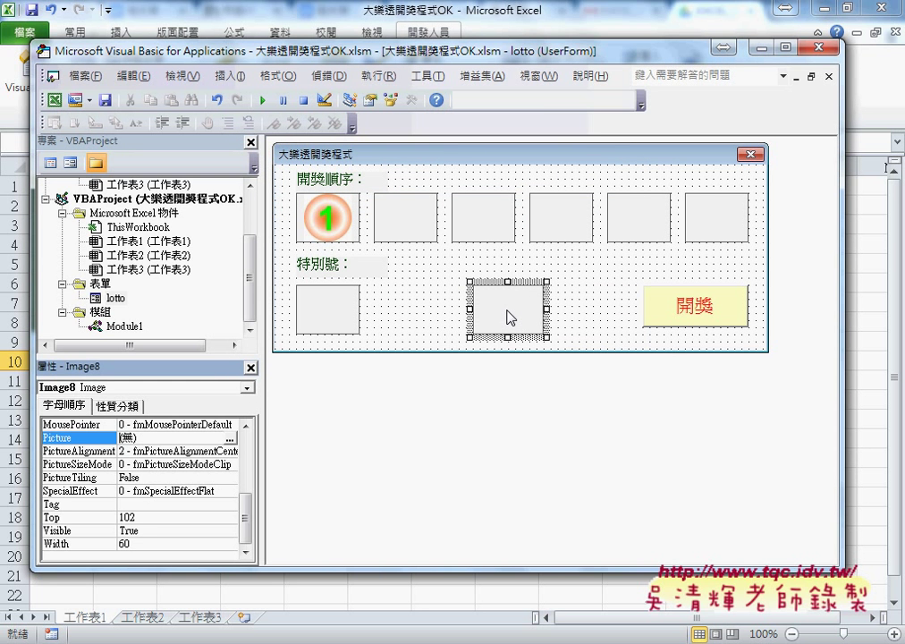
left_click(518, 314)
Step: Delete the empty image box and inspect the properties of the ball and special-number image slots
key("Delete")
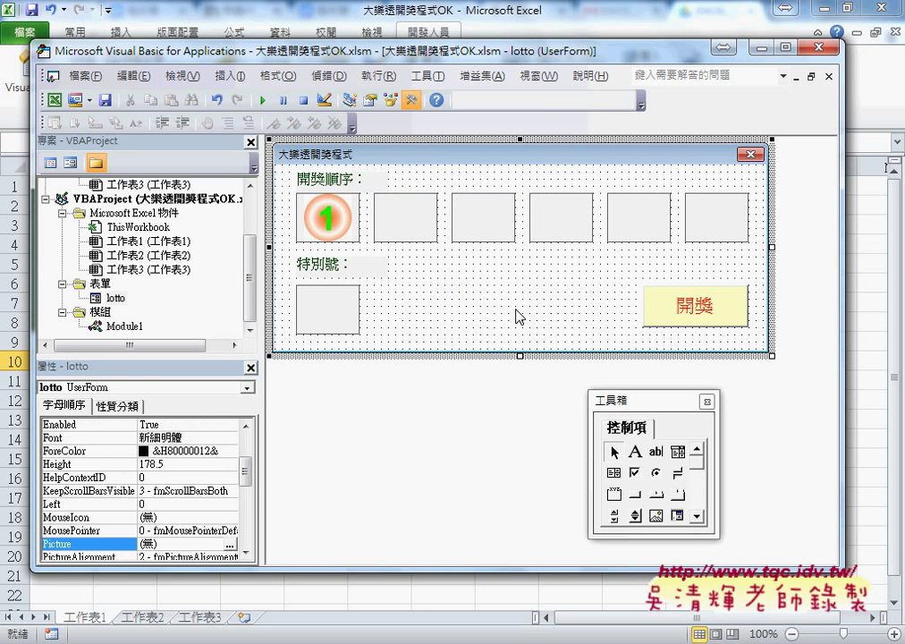
left_click(327, 214)
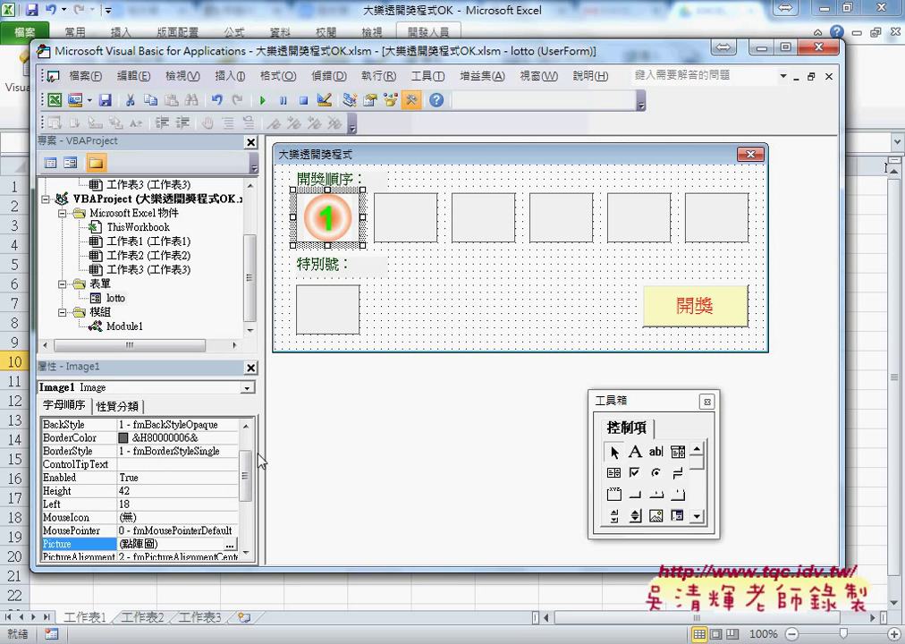
scroll(179, 427, "up", 1)
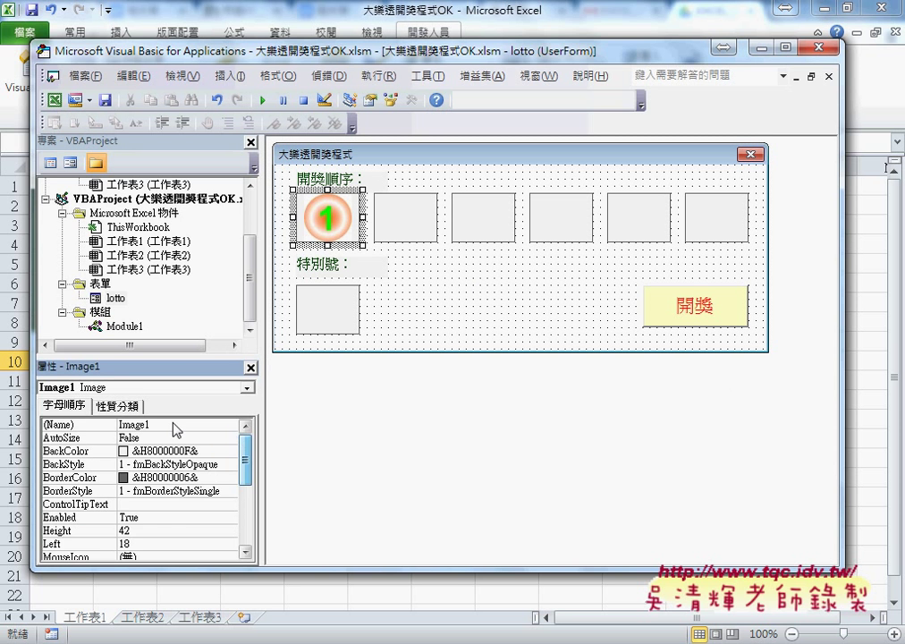
left_click(393, 229)
left_click(250, 471)
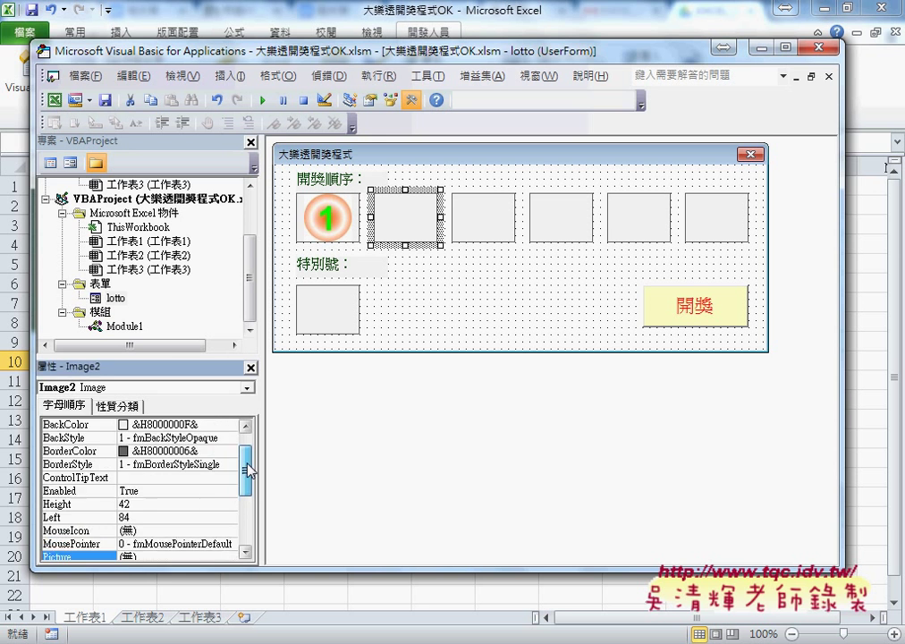
scroll(249, 471, "up", 1)
scroll(249, 471, "down", 1)
left_click(327, 309)
left_click_drag(250, 469, 251, 449)
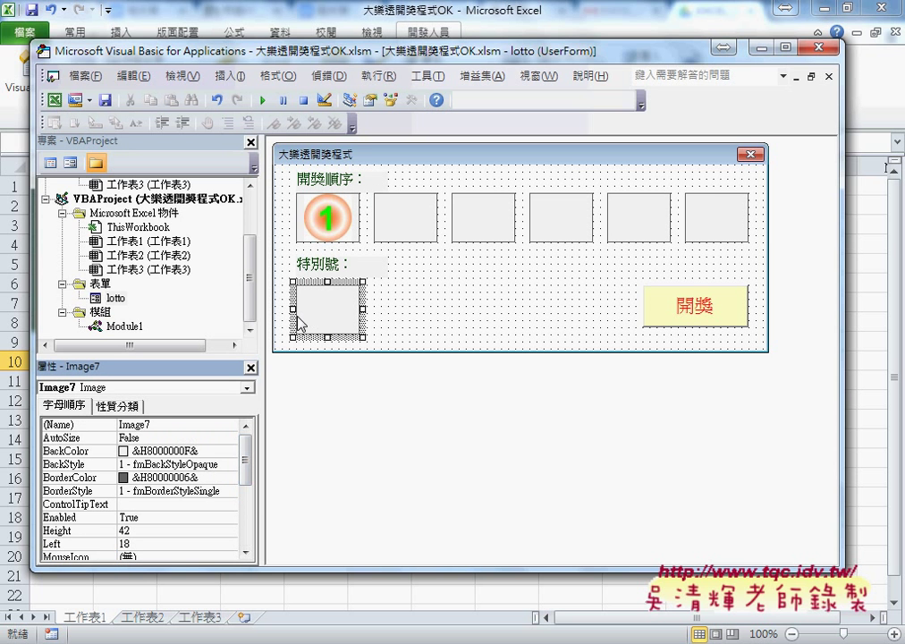
Step: Move the 開獎 button one grid step left, changing its Left from 312 to 306
left_click(709, 311)
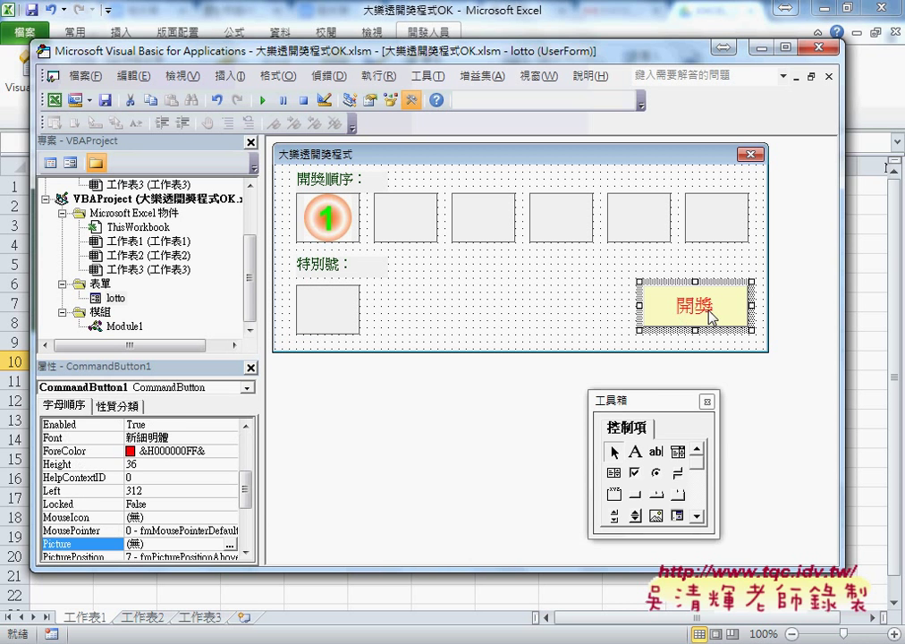
left_click_drag(243, 502, 246, 395)
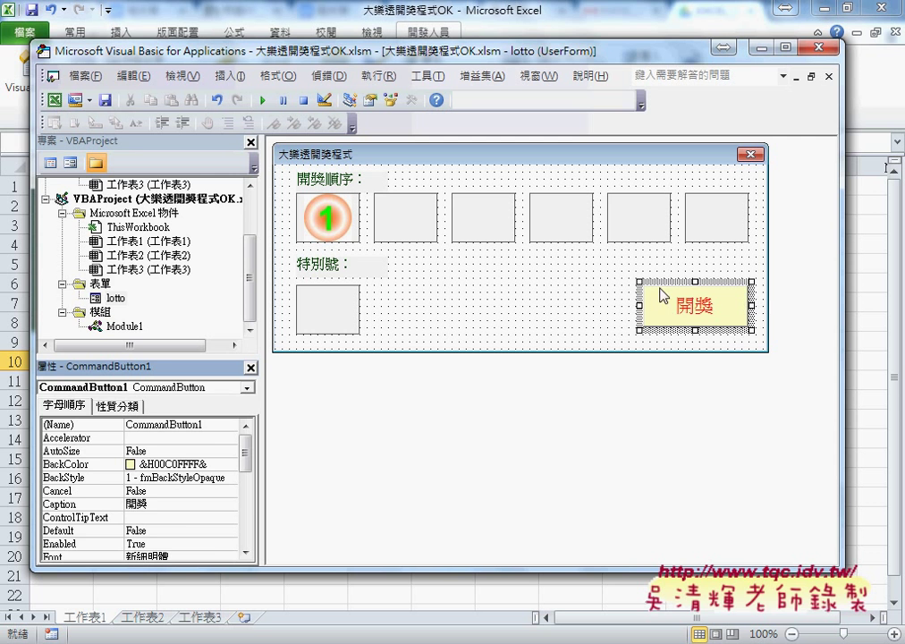
left_click(696, 334)
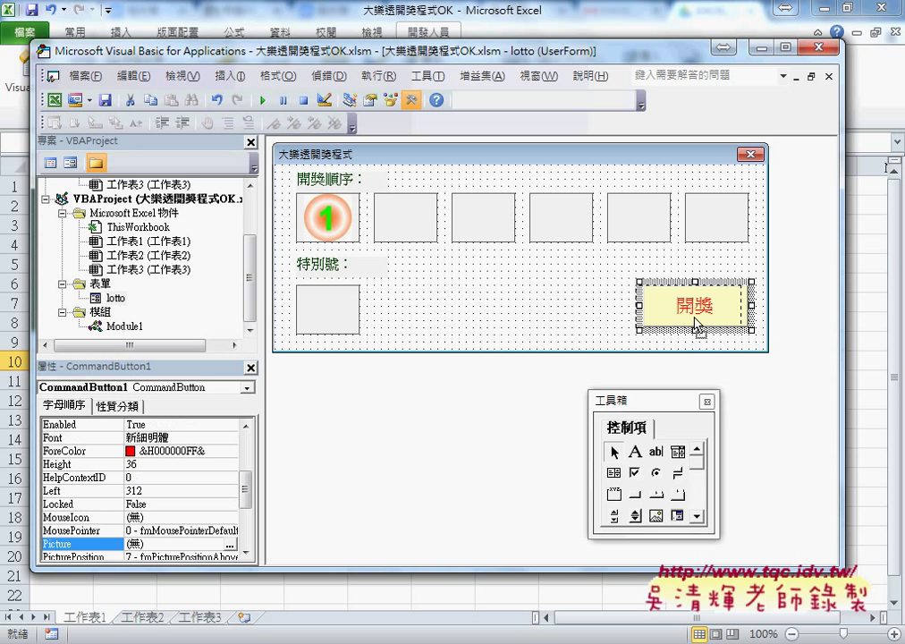
left_click_drag(706, 317, 698, 318)
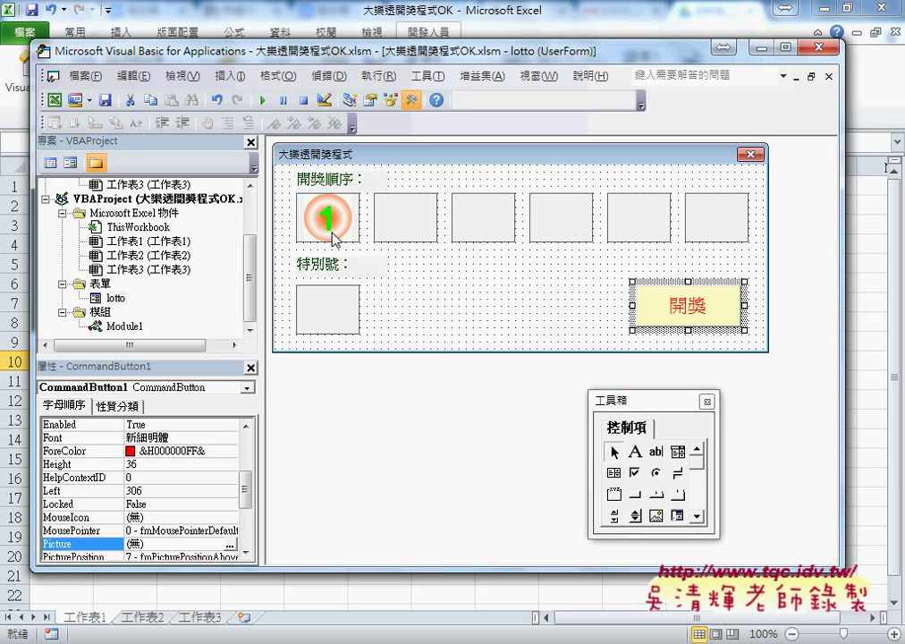
Step: Run the form and draw balls 20, 10, 37, 27, 3, 23 with special 39, then close and rerun
left_click(460, 319)
left_click(263, 99)
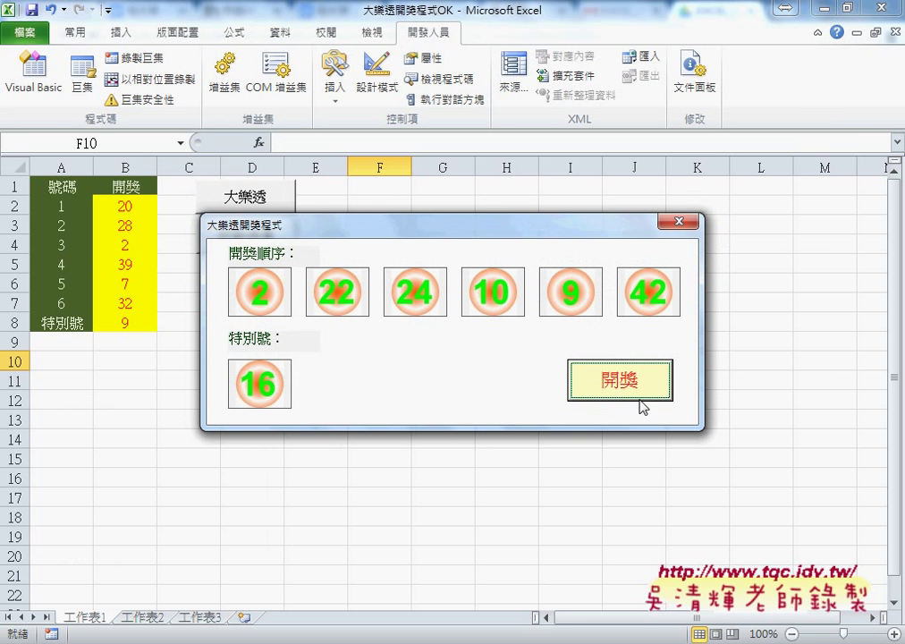
left_click(635, 385)
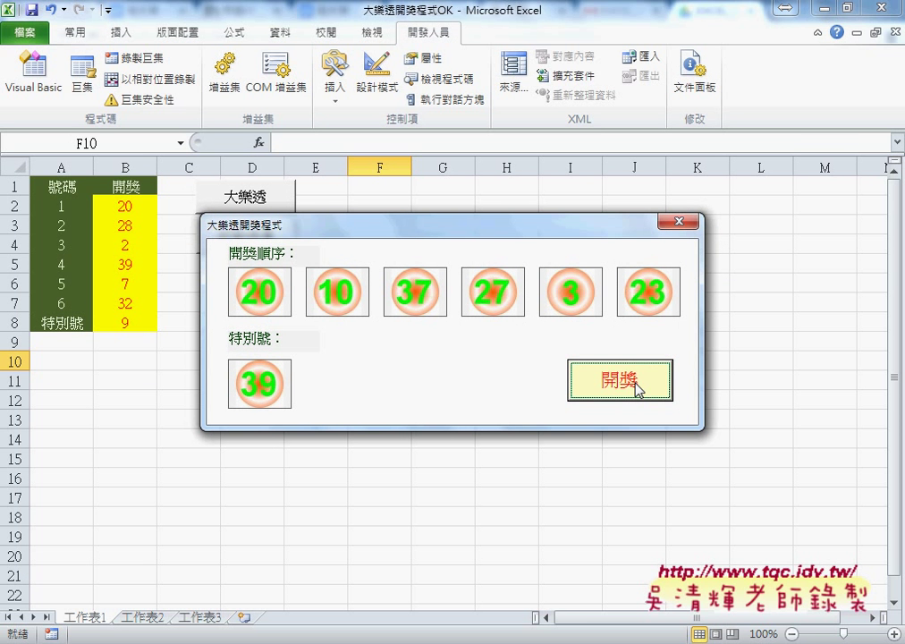
left_click(680, 221)
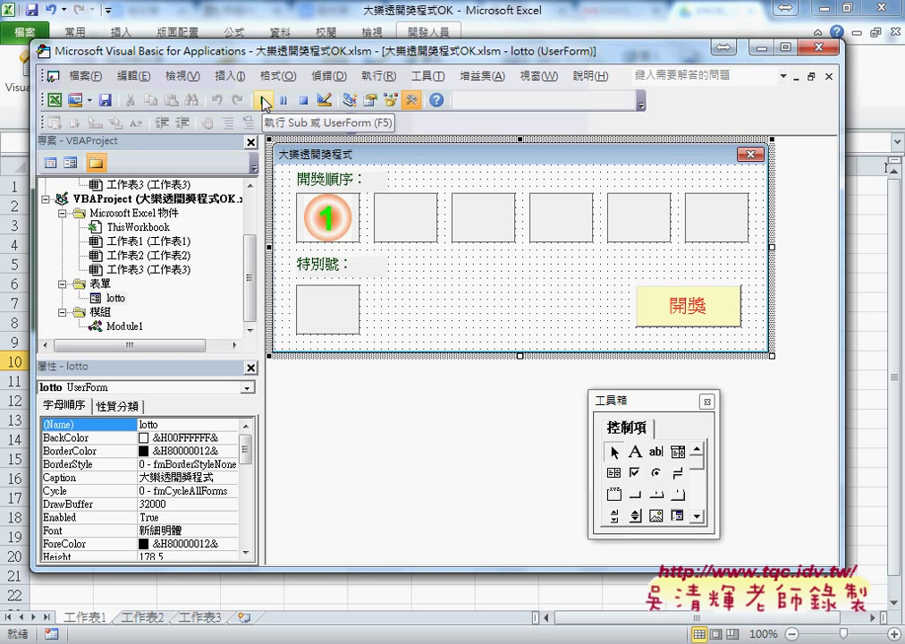
left_click(694, 320)
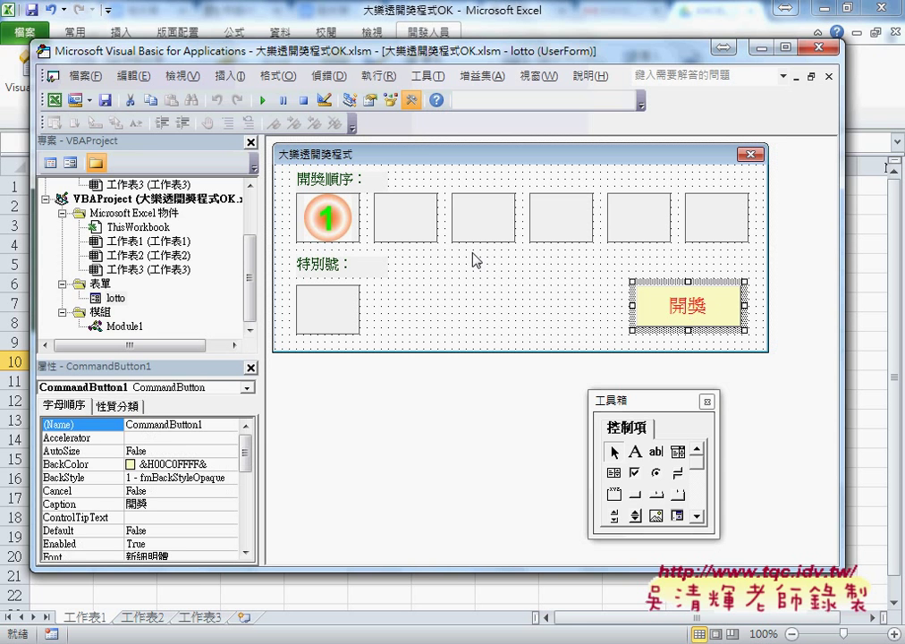
left_click(263, 100)
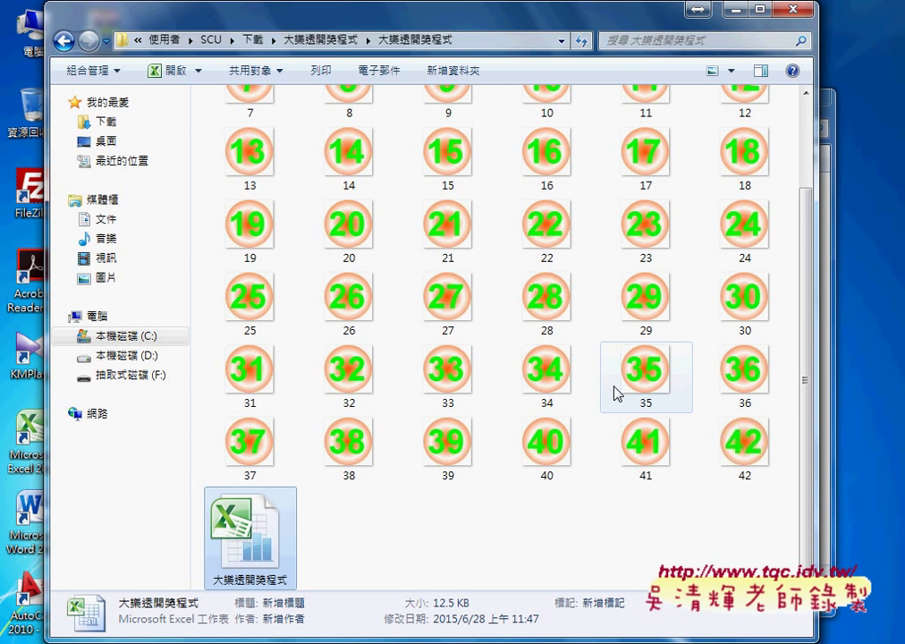
Step: Scroll through the ball images 1–42, then switch to the 大樂透開獎程式OK workbook in Excel
scroll(617, 393, "up", 2)
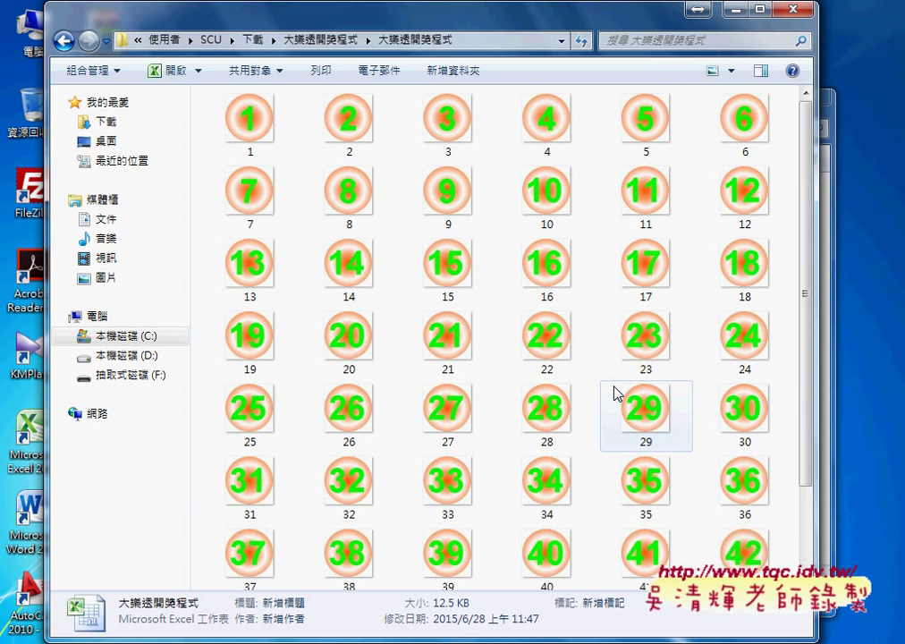
scroll(662, 429, "down", 2)
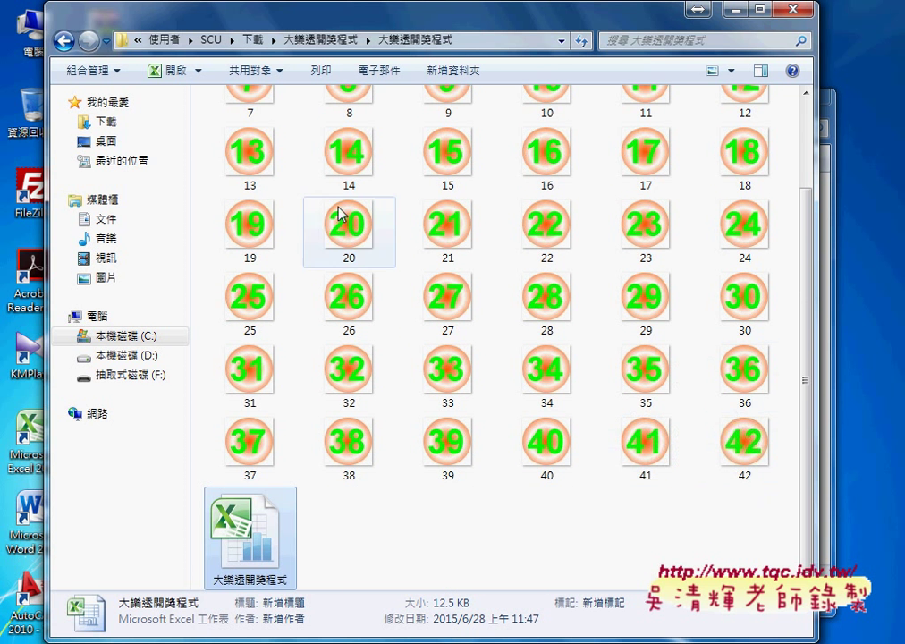
scroll(612, 466, "up", 2)
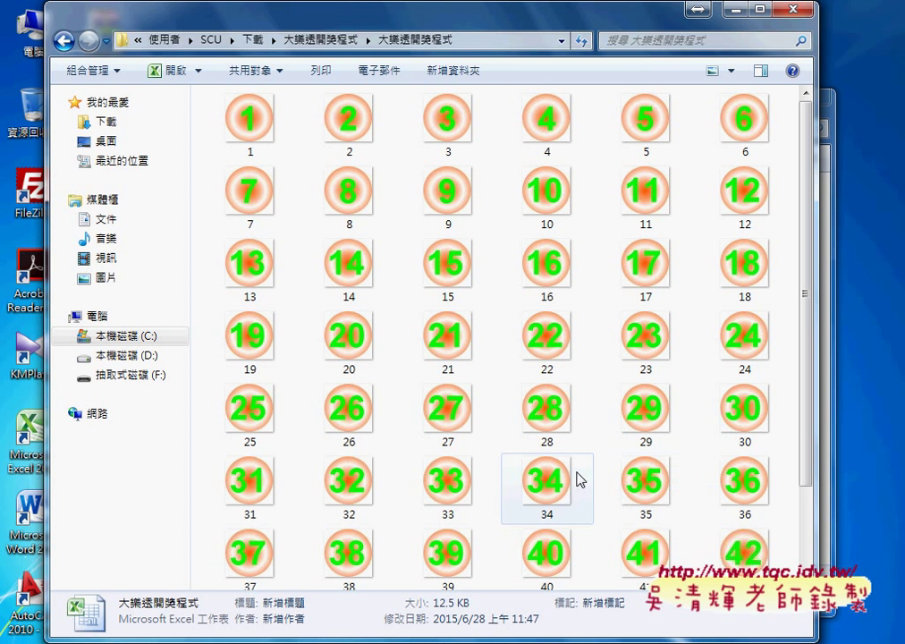
mouse_move(85, 615)
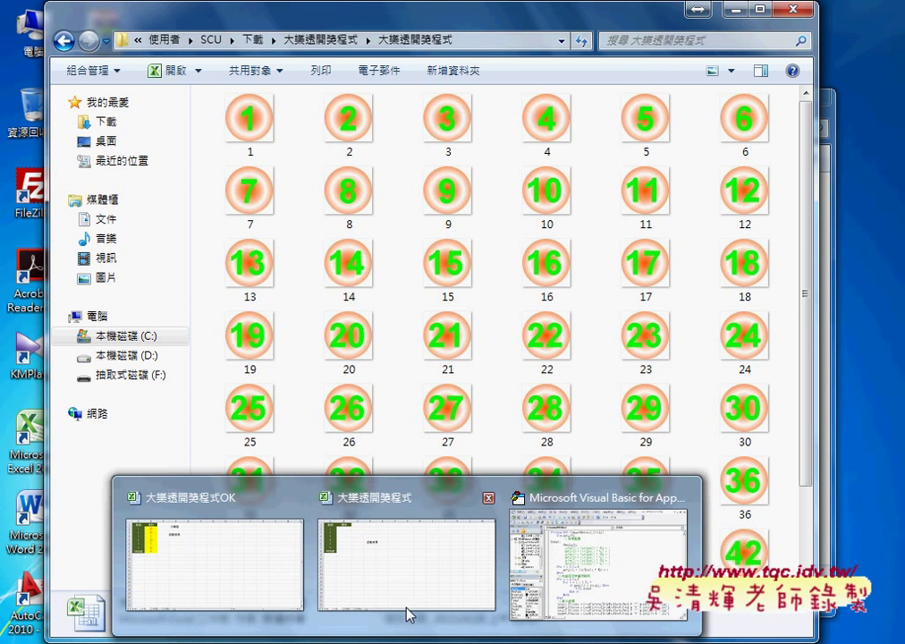
left_click(304, 547)
Step: Open the finished draw form, draw six new ball sets with 開獎, then close it
left_click(251, 234)
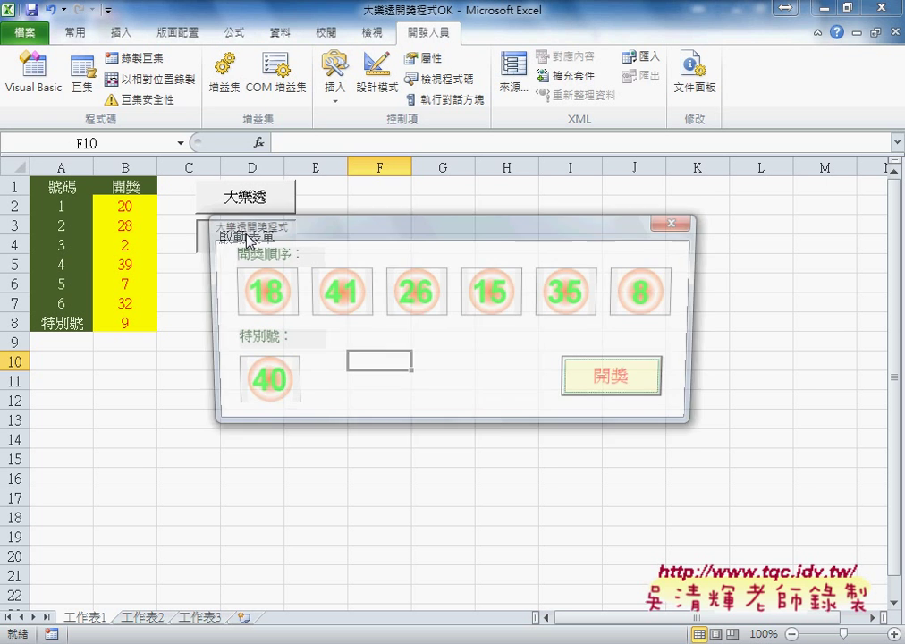
left_click(628, 380)
left_click(629, 381)
left_click(629, 380)
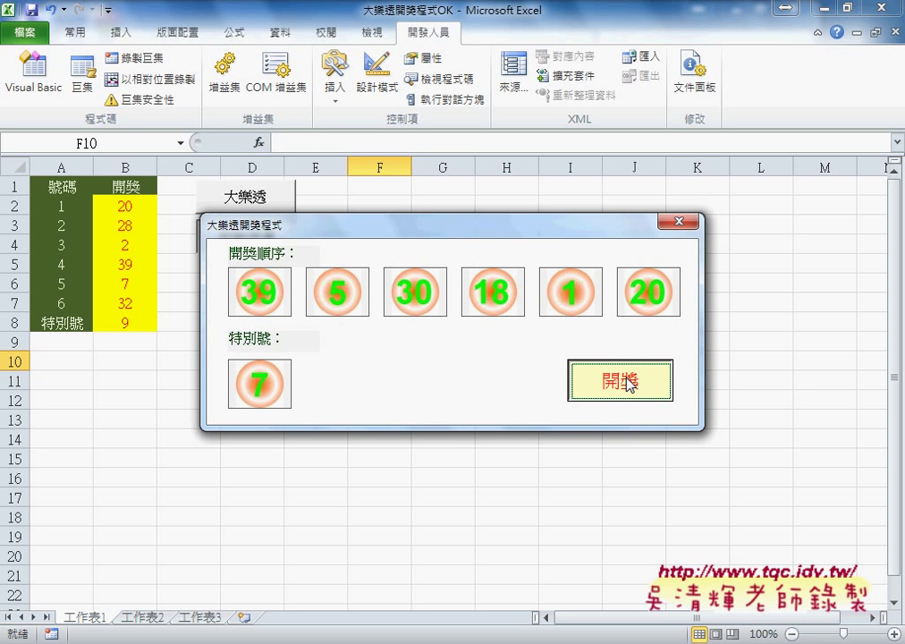
left_click(628, 381)
left_click(629, 381)
left_click(629, 381)
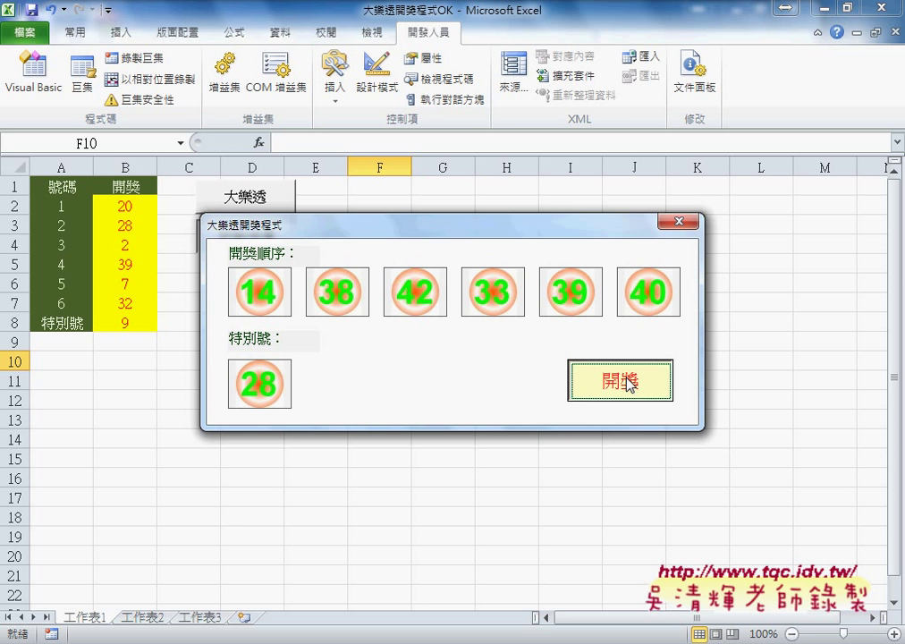
left_click(682, 221)
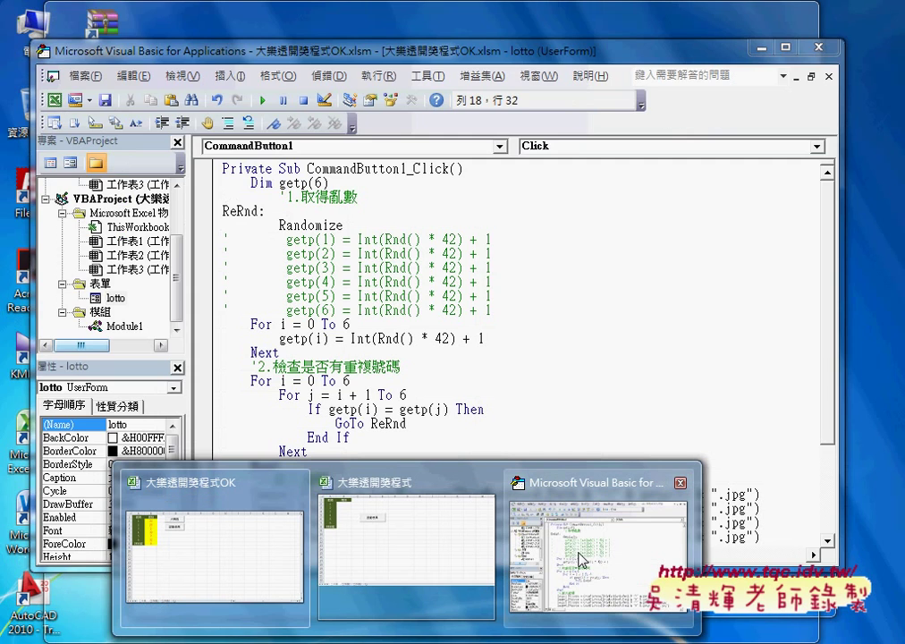
Step: Open the 開獎 button's click code in the VBA editor, moved aside to reveal the worksheet results
left_click(582, 543)
left_click(579, 539)
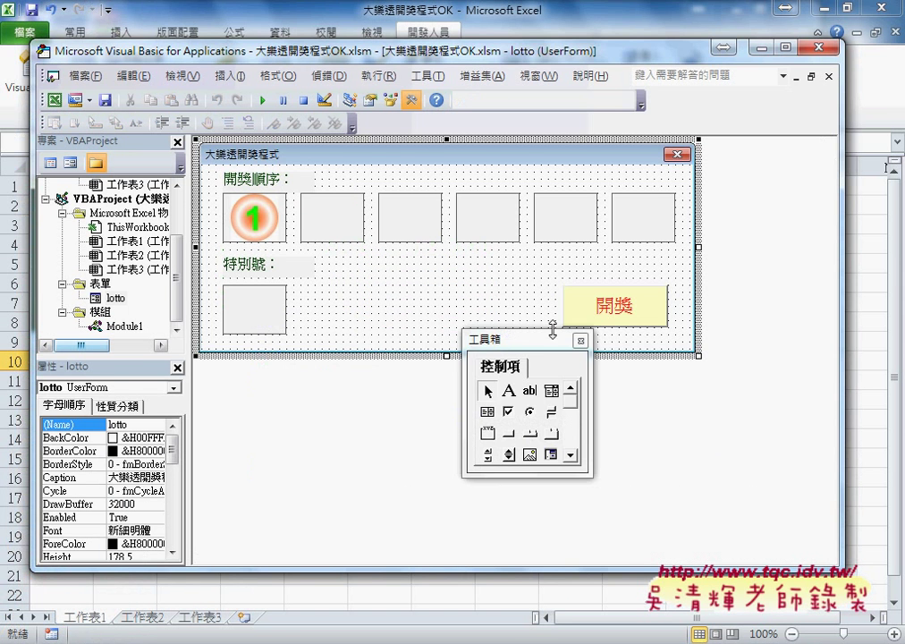
left_click_drag(534, 346, 749, 384)
double_click(573, 301)
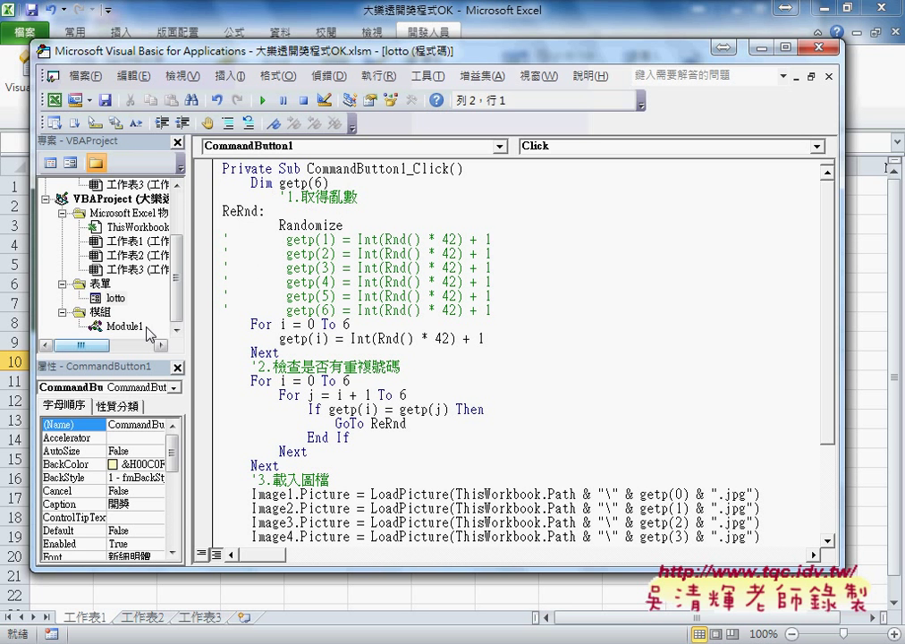
left_click_drag(243, 55, 384, 58)
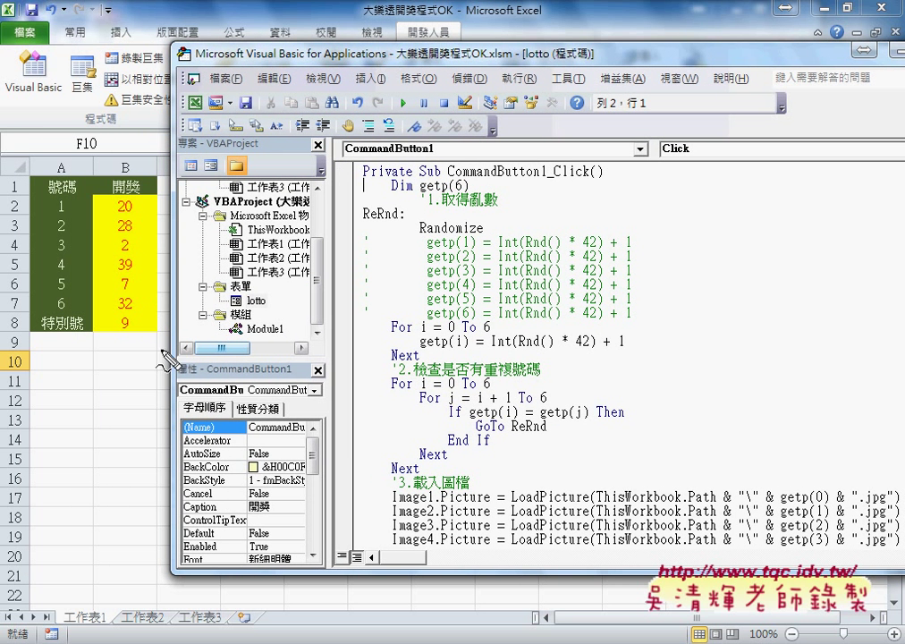
mouse_move(155, 337)
left_mouse_down()
mouse_move(111, 211)
mouse_move(153, 335)
left_mouse_up()
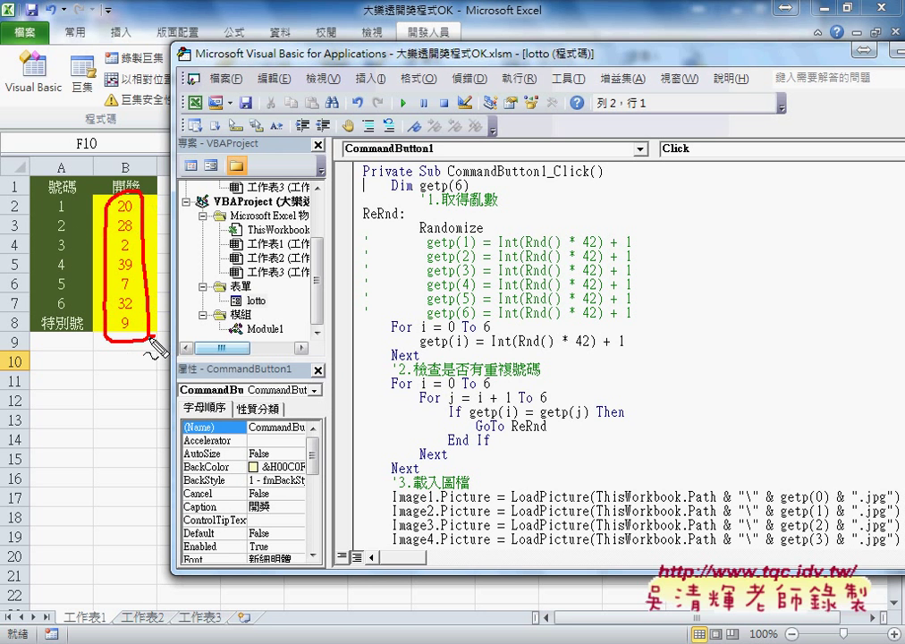
left_click_drag(17, 195, 8, 217)
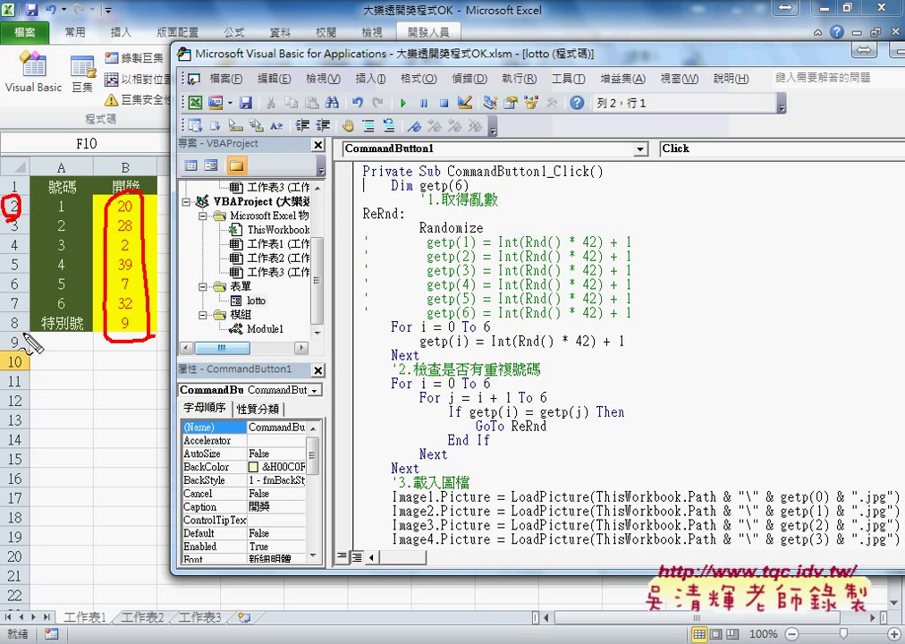
left_click_drag(13, 309, 16, 331)
left_click_drag(116, 150, 125, 163)
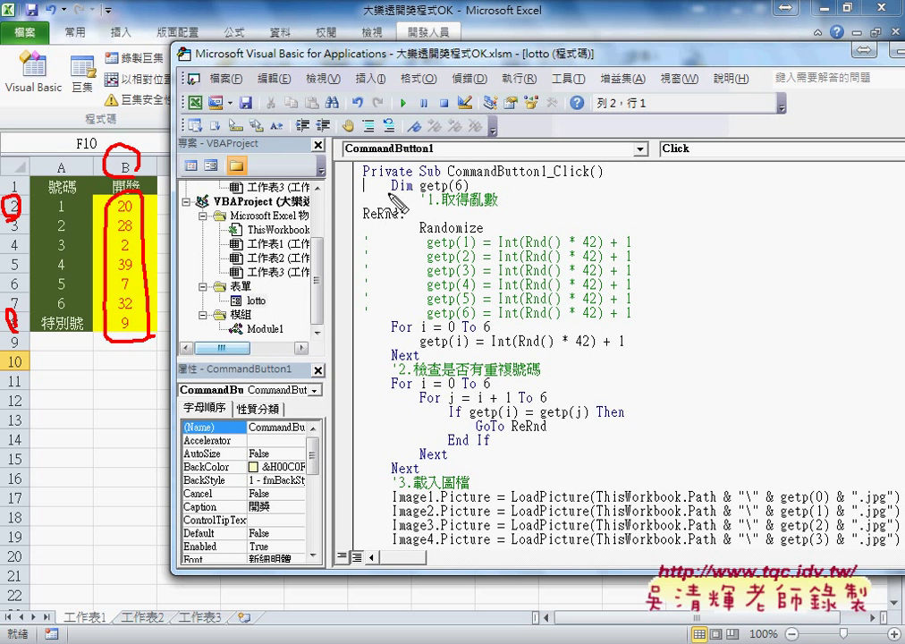
left_click_drag(390, 194, 445, 193)
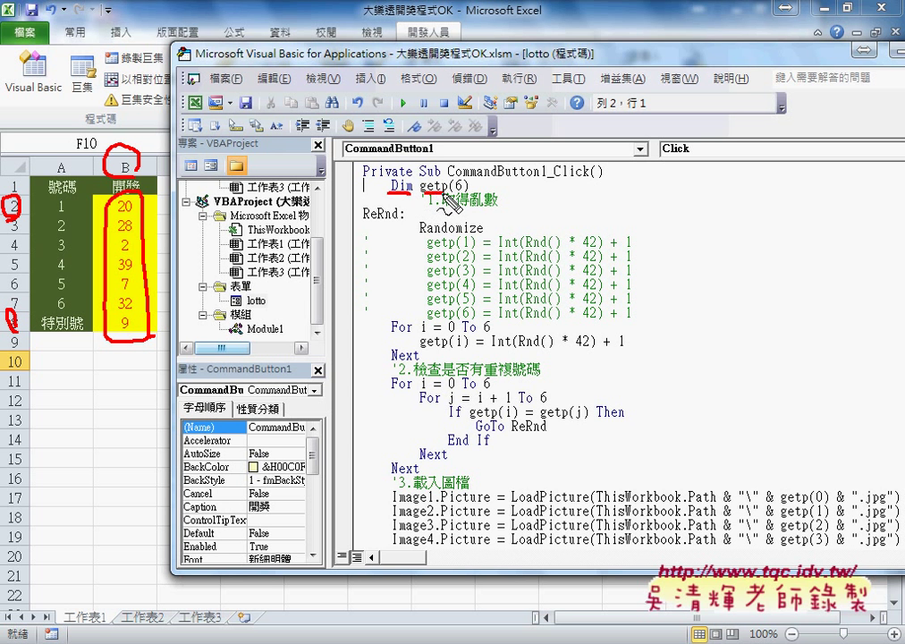
left_click_drag(453, 193, 554, 188)
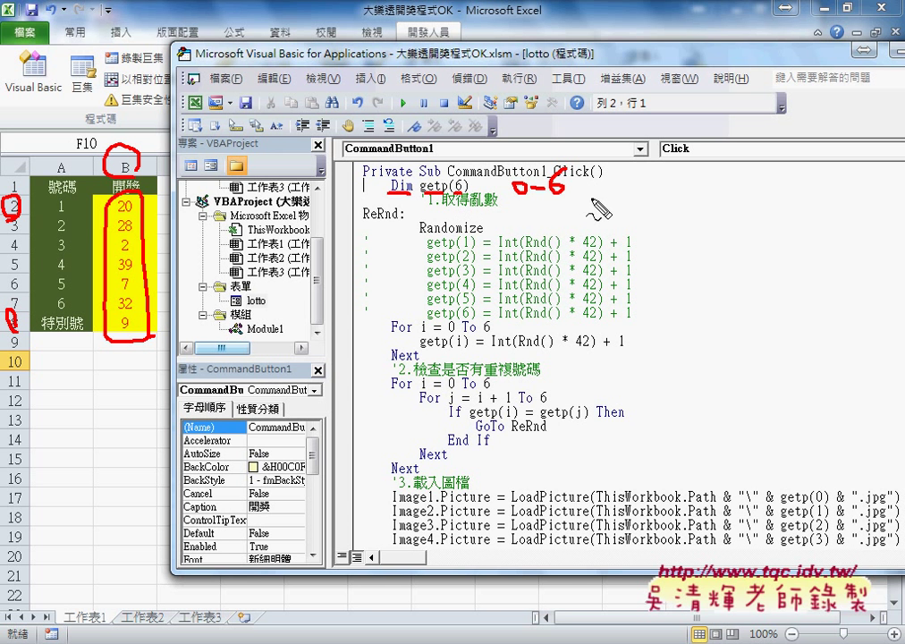
left_click_drag(363, 220, 404, 219)
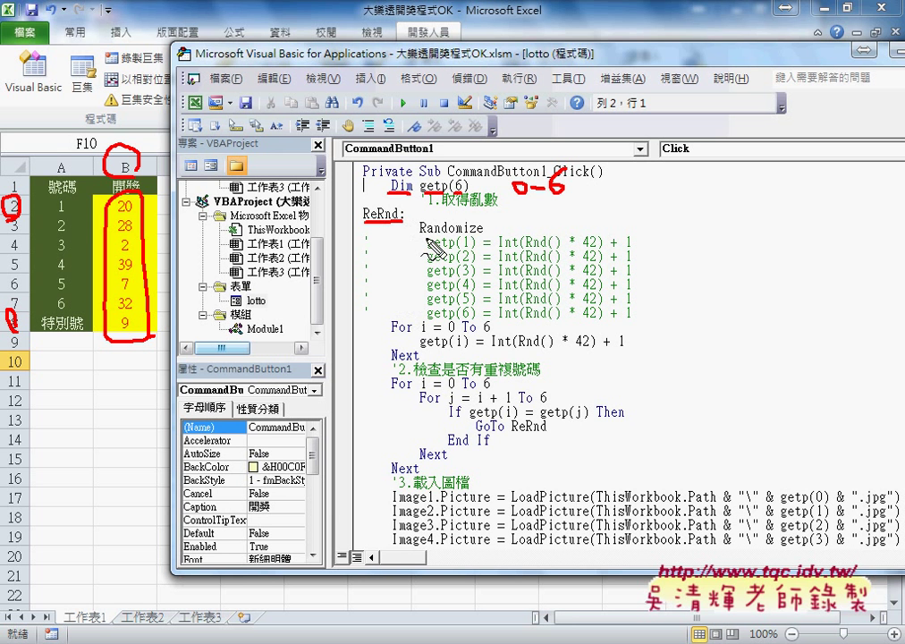
left_click_drag(420, 238, 483, 238)
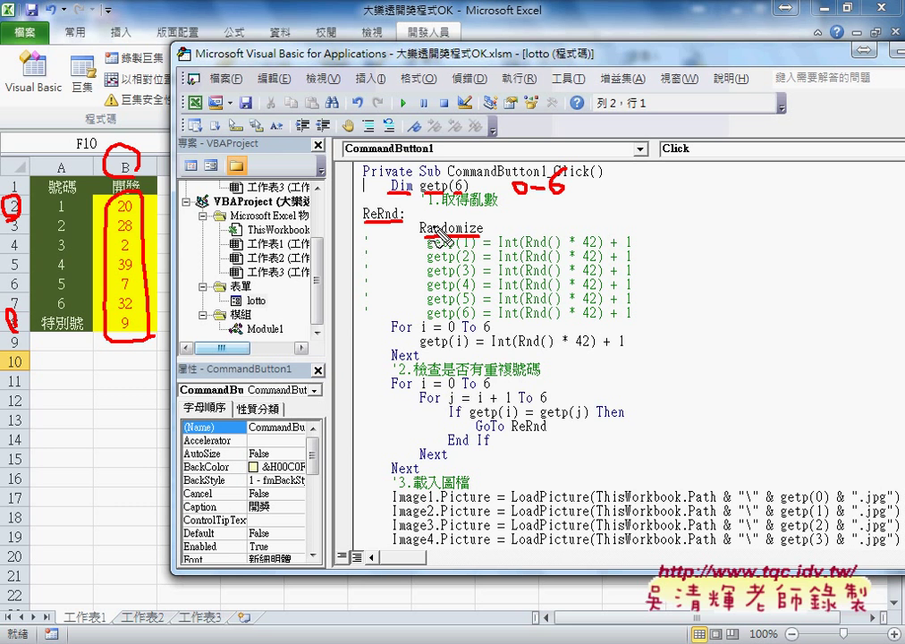
left_click_drag(363, 219, 417, 228)
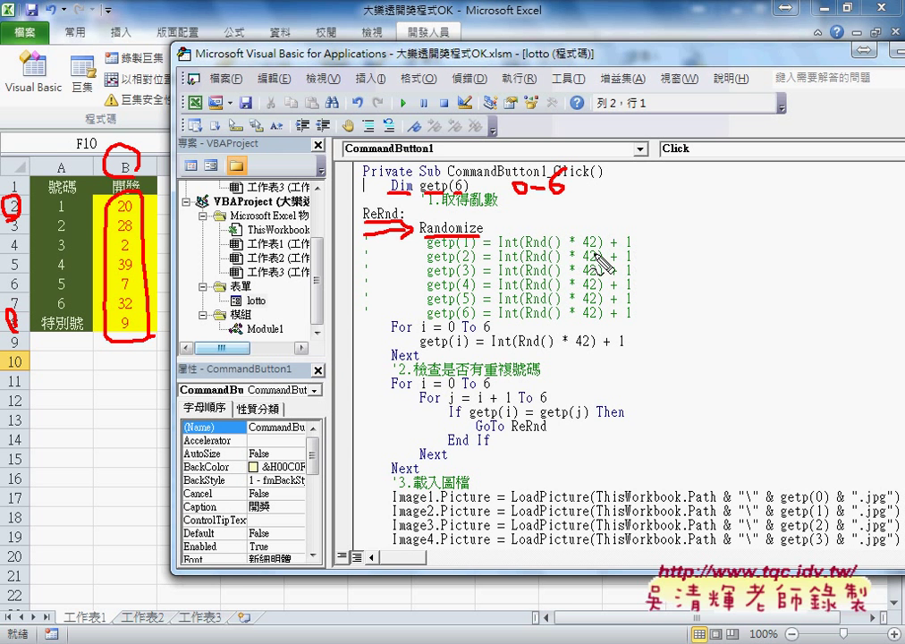
left_click_drag(530, 244, 597, 244)
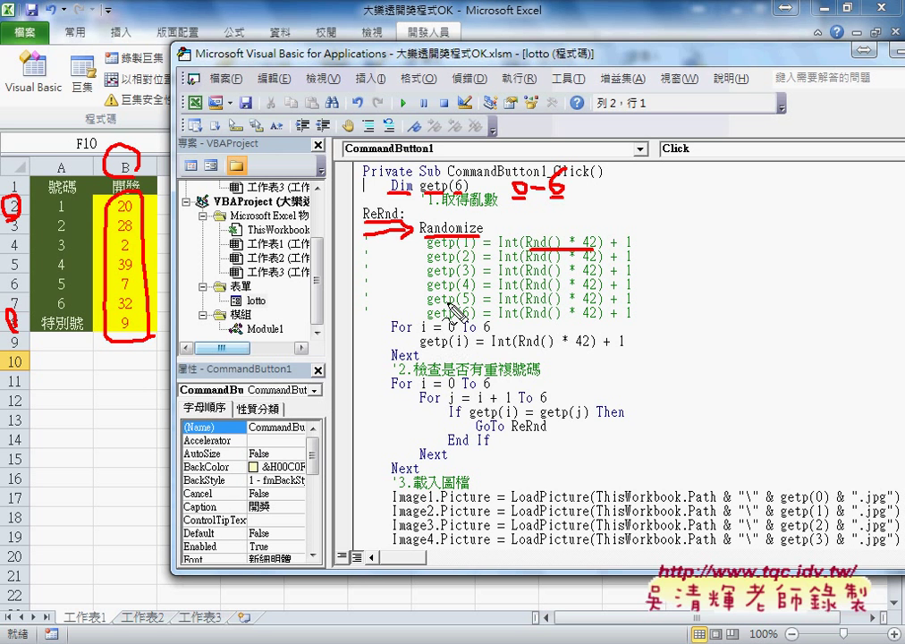
Step: Paste a copy of the getp(1) line under Randomize and change its index to 0
key("Escape")
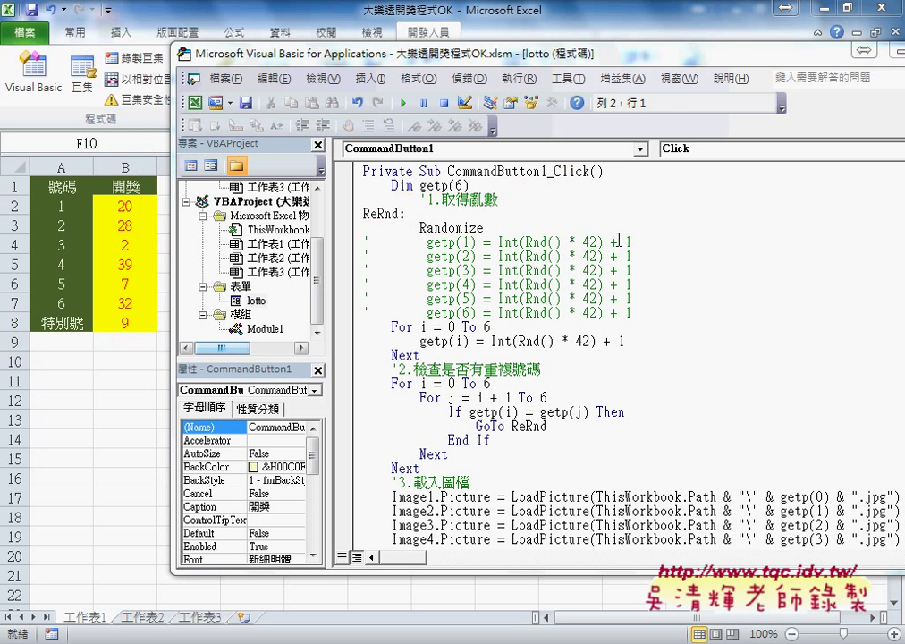
left_click_drag(632, 242, 375, 248)
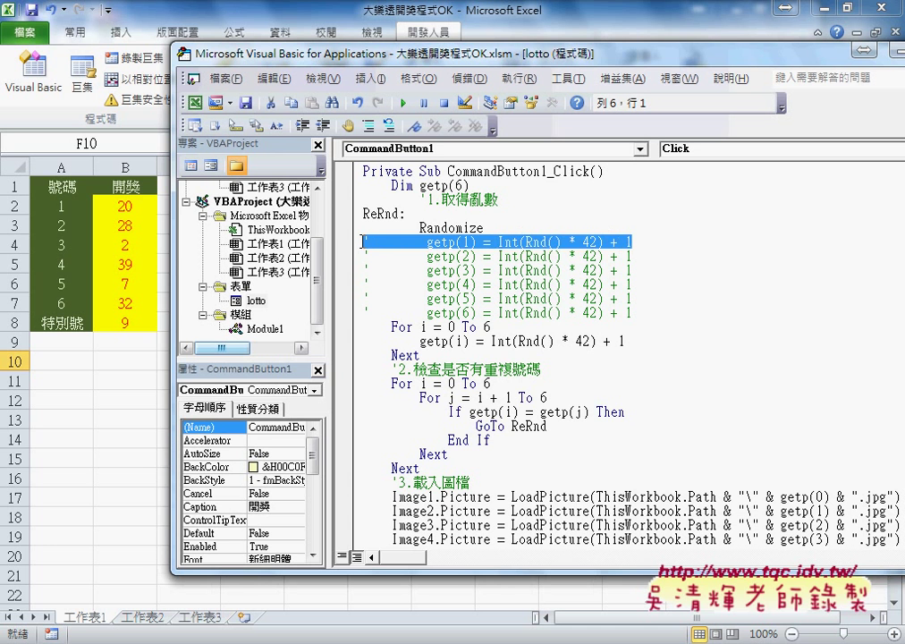
left_click(510, 228)
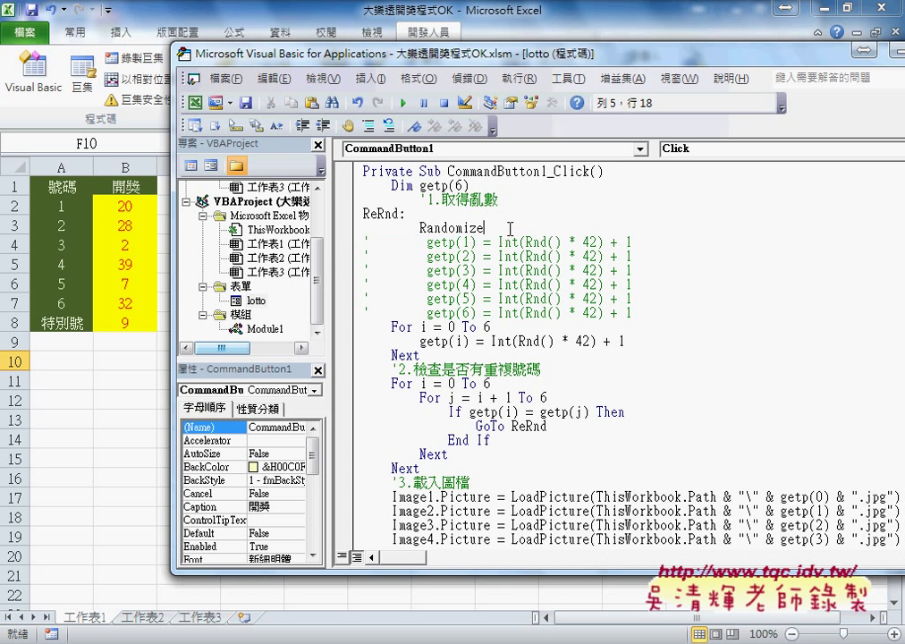
key("Return")
type("'        getp(1) = Int(Rnd() * 42) + 1")
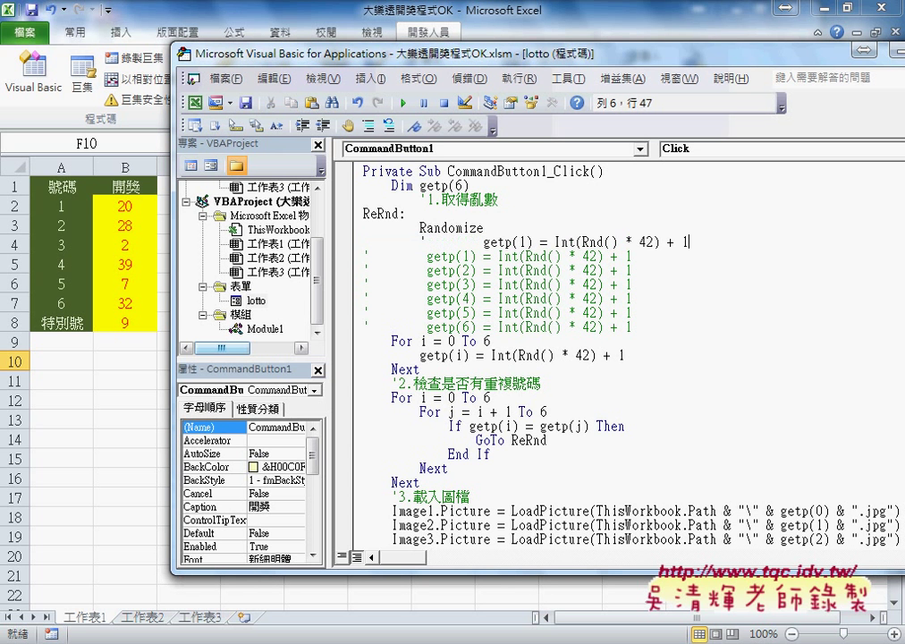
left_click(421, 241)
key("BackSpace")
key("BackSpace")
key("BackSpace")
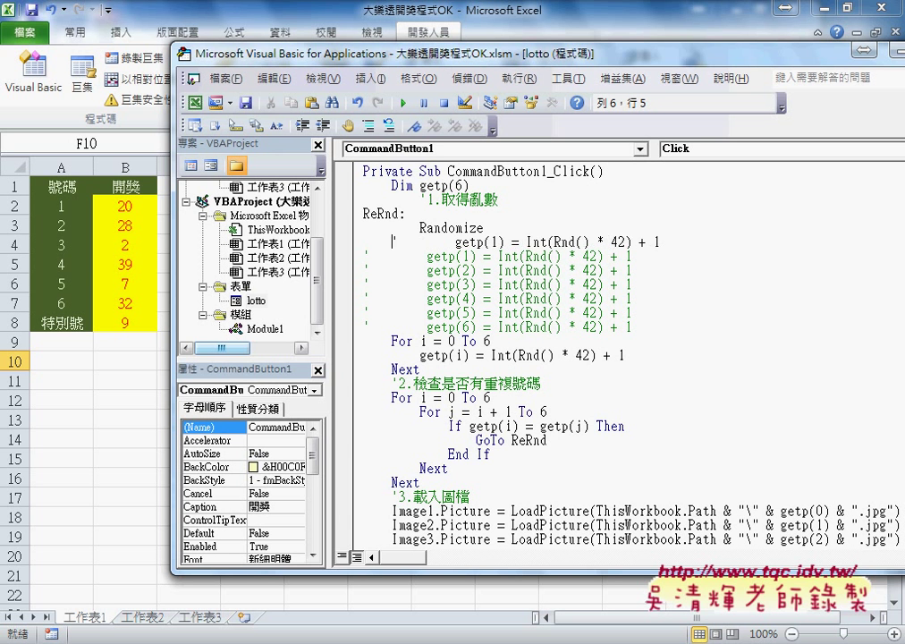
key("BackSpace")
key("BackSpace")
key("BackSpace")
left_click(463, 242)
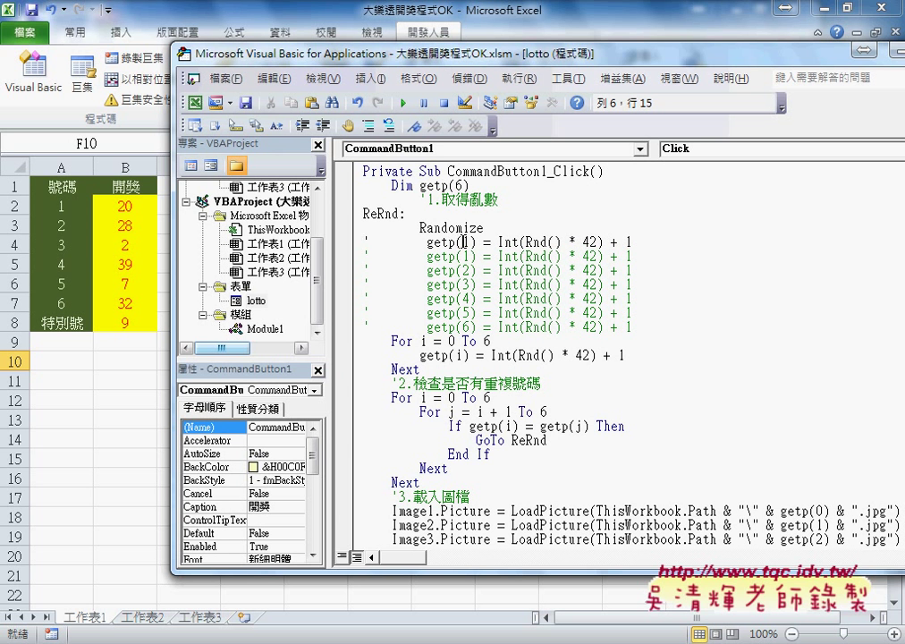
double_click(466, 242)
type("0")
Step: Select the seven separate getp(0)–getp(6) random-number lines
left_click(464, 257)
left_click(464, 285)
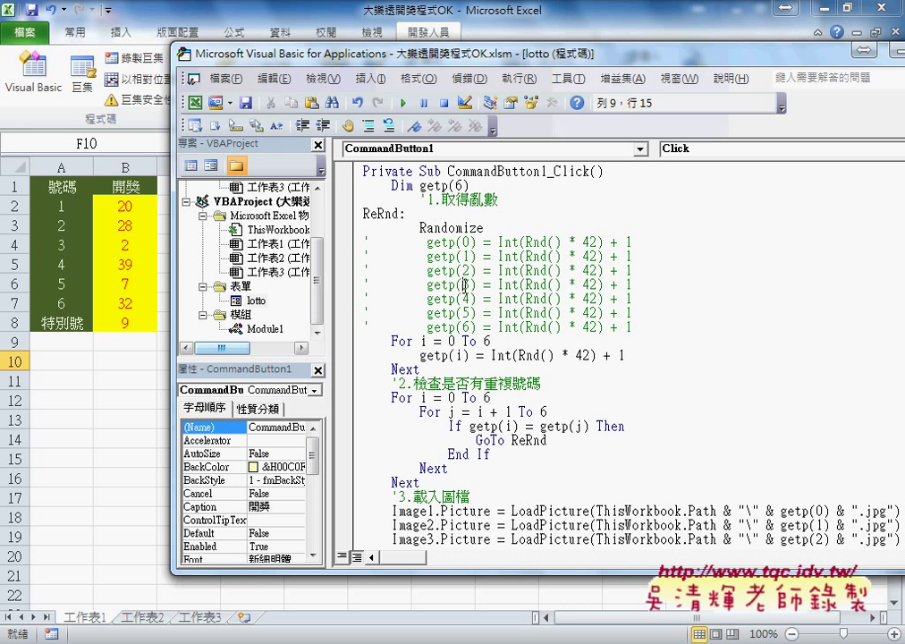
left_click(464, 299)
left_click(464, 327)
left_click_drag(632, 327, 350, 234)
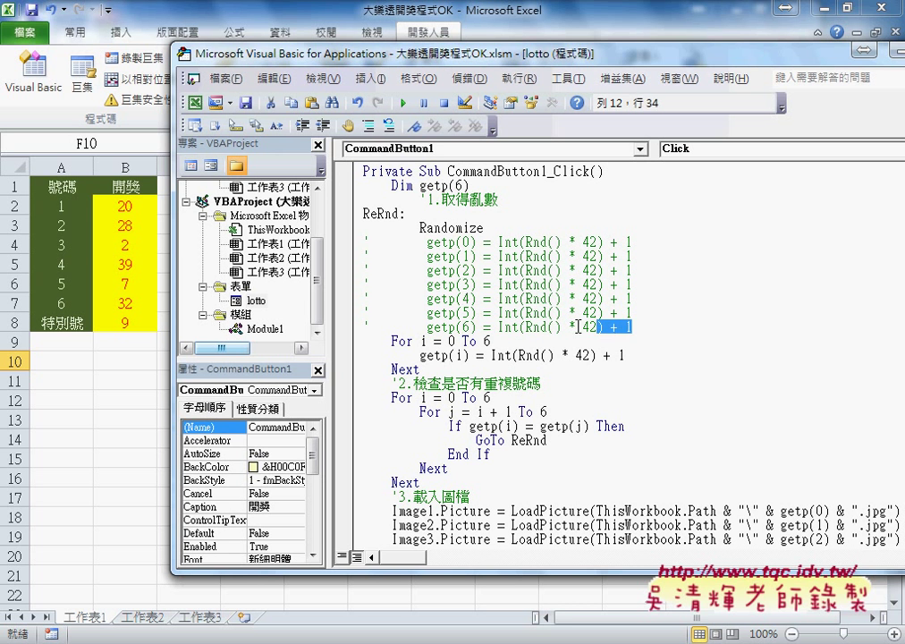
left_click(506, 243)
left_click_drag(658, 327, 354, 248)
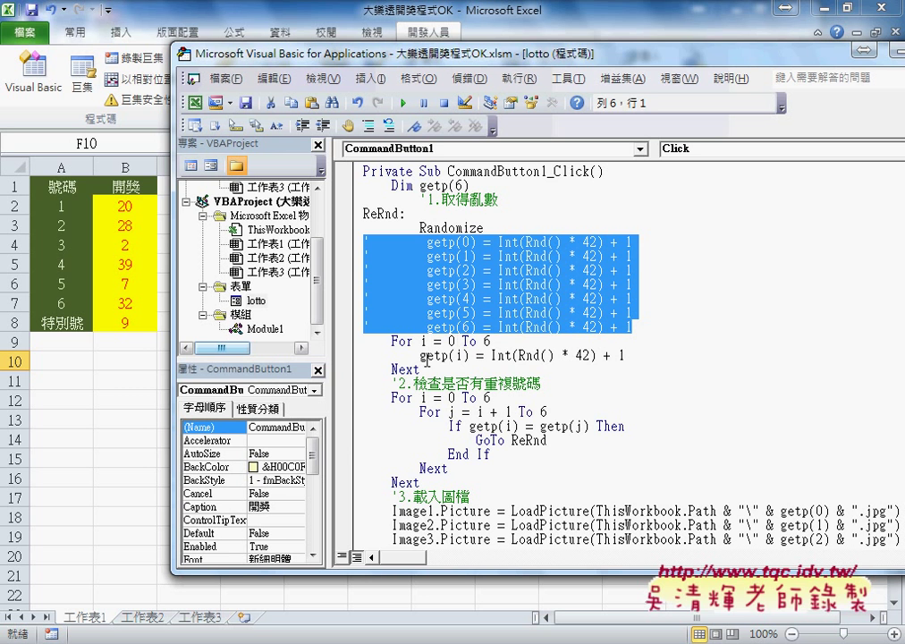
Step: Highlight getp(i) and Int(Rnd() * 42) + 1 in the new For i = 0 To 6 loop
left_click_drag(420, 355, 475, 356)
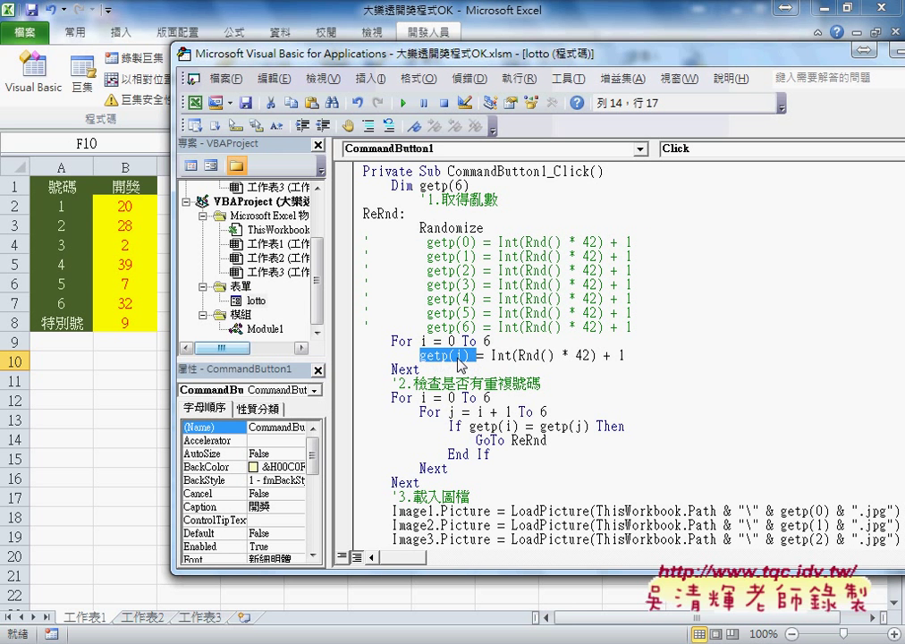
left_click(464, 355)
key("Left")
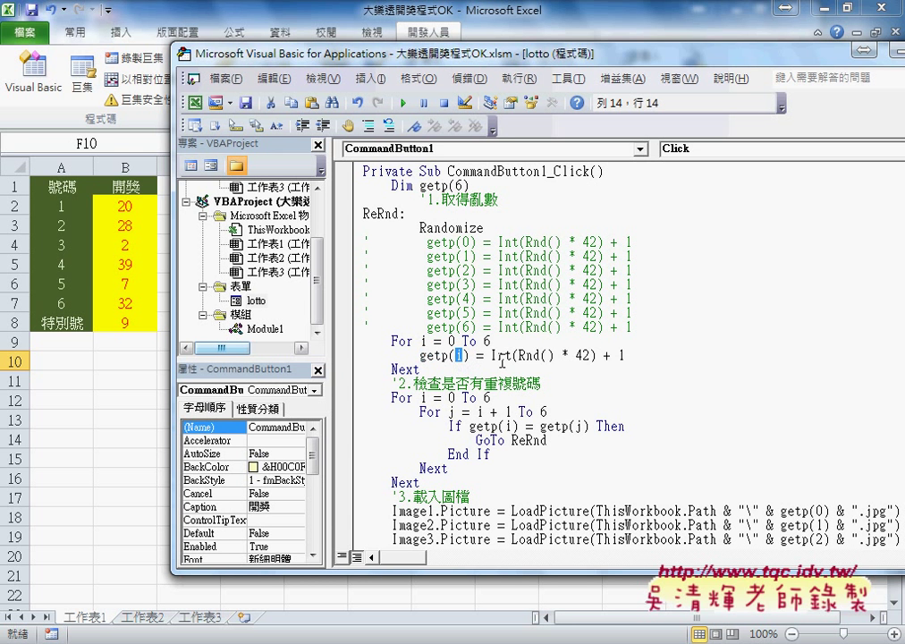
left_click_drag(490, 356, 631, 356)
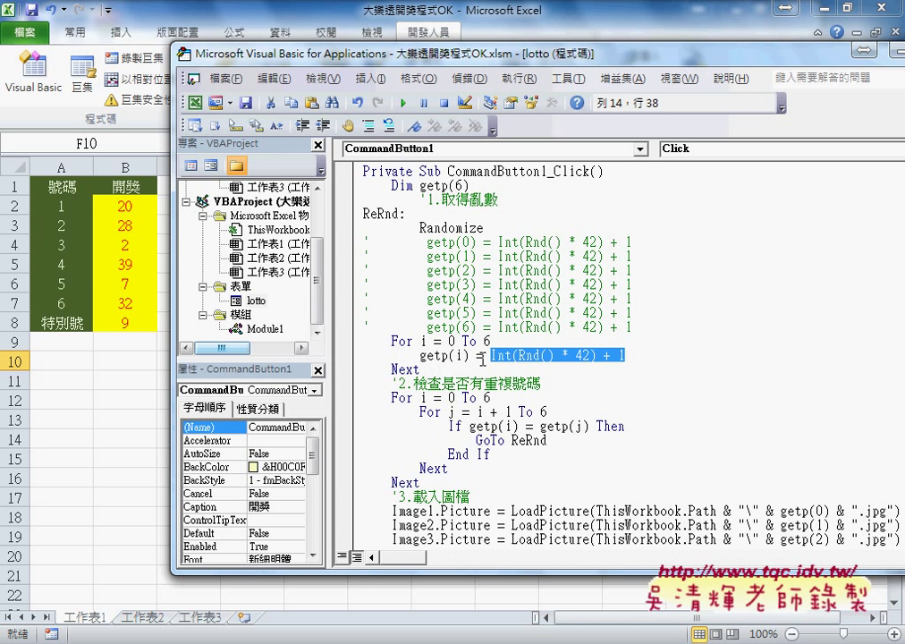
left_click_drag(353, 370, 352, 343)
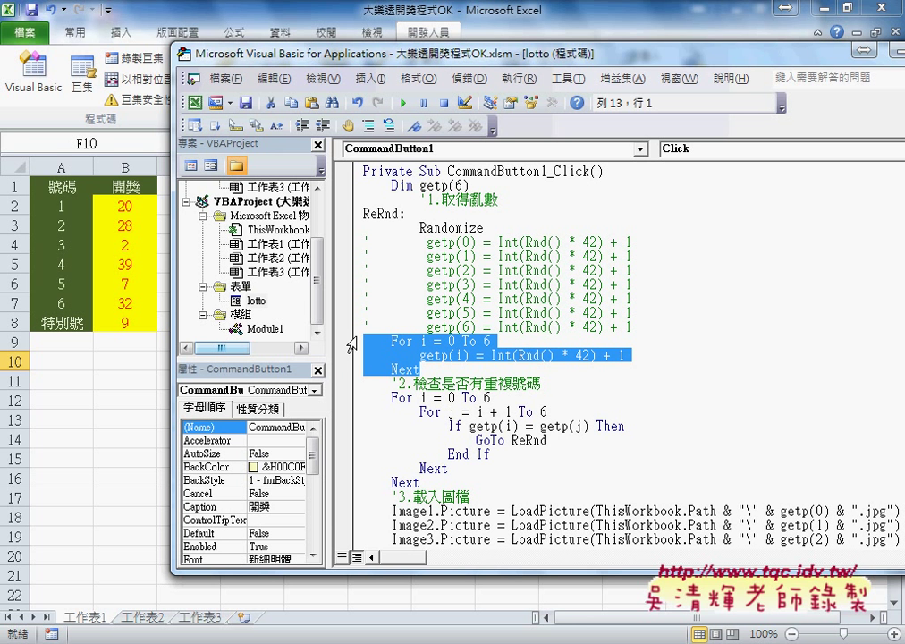
Step: Highlight the outer For i loop, the inner For j = i + 1 loop, and the getp comparison with GoTo ReRnd
left_click(424, 397)
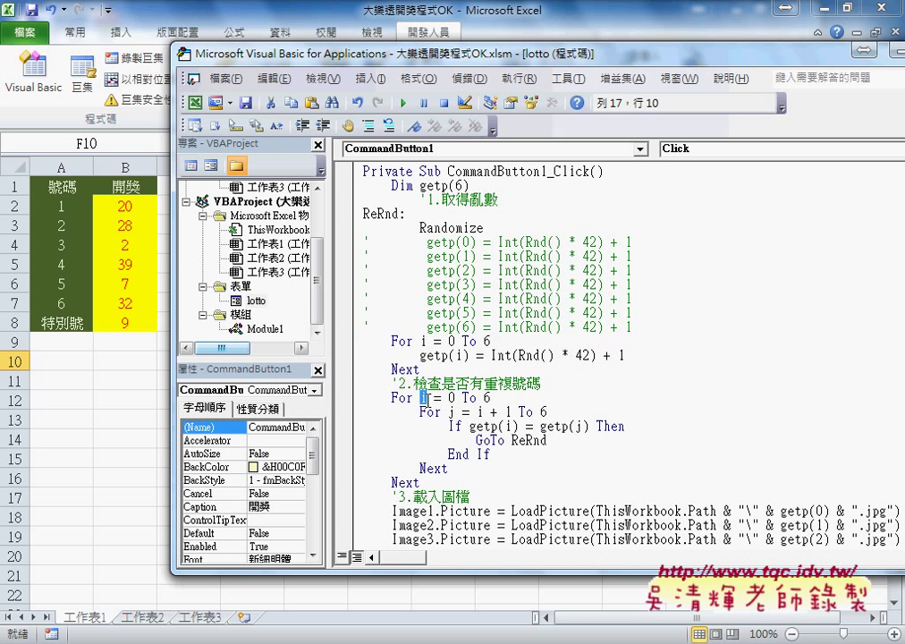
double_click(450, 397)
left_click(483, 398)
double_click(452, 411)
left_click_drag(479, 412, 512, 412)
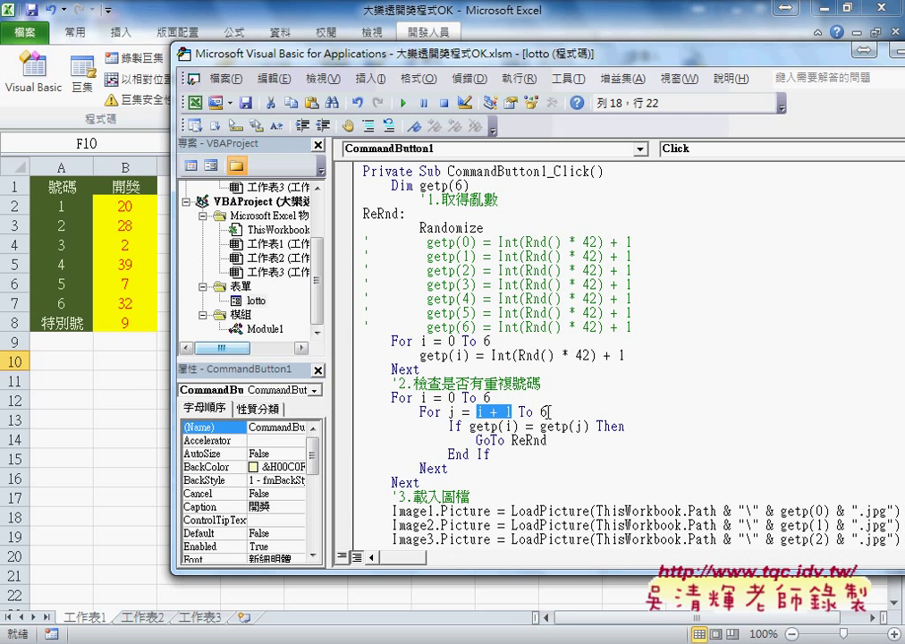
left_click(548, 412)
left_click_drag(589, 427, 471, 426)
left_click_drag(546, 439, 475, 440)
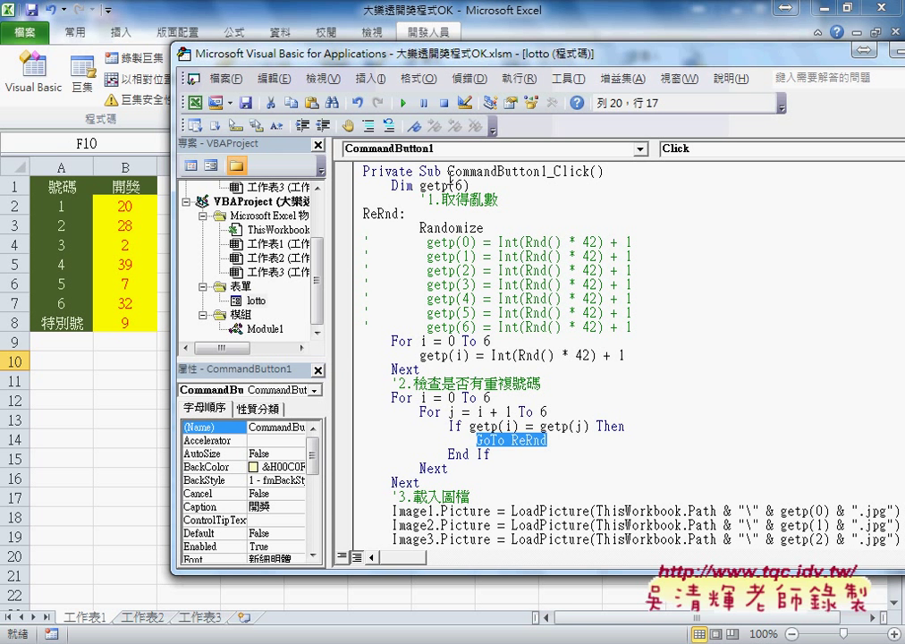
Step: In the lotto form's design, start Image1's Picture file picker and copy the ball images folder path
double_click(256, 300)
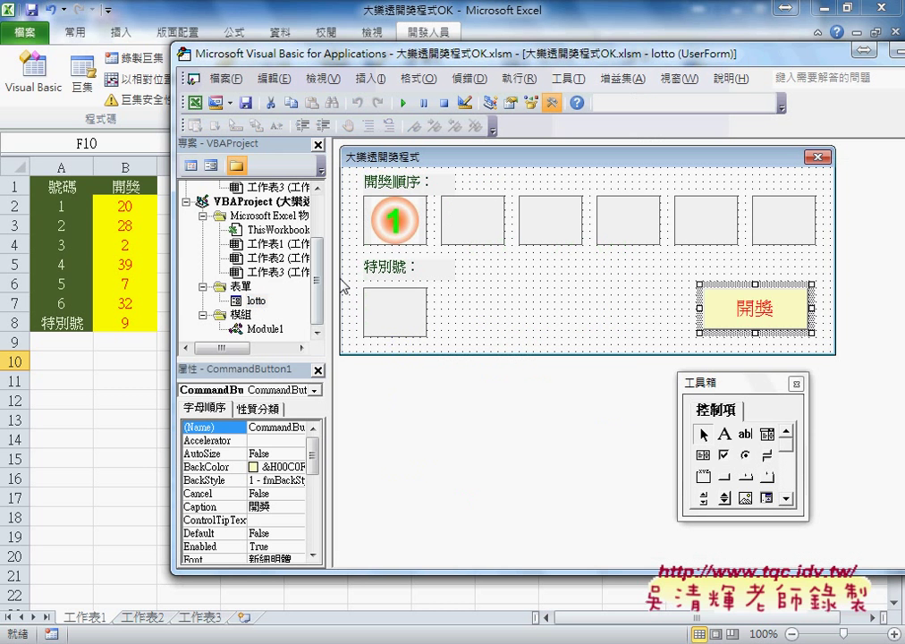
left_click(406, 228)
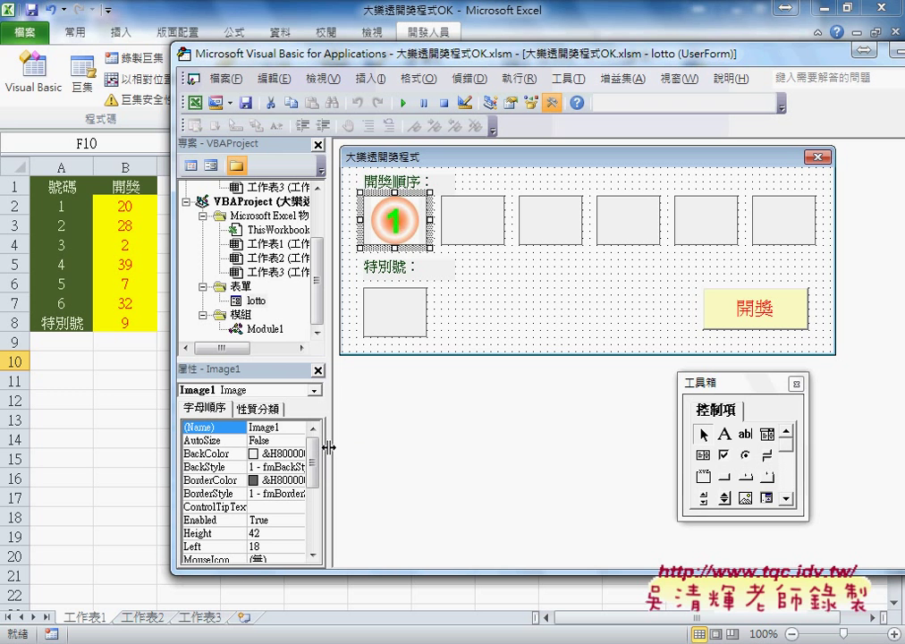
mouse_move(328, 447)
left_mouse_down()
mouse_move(360, 447)
mouse_move(346, 492)
left_mouse_up()
left_click(227, 494)
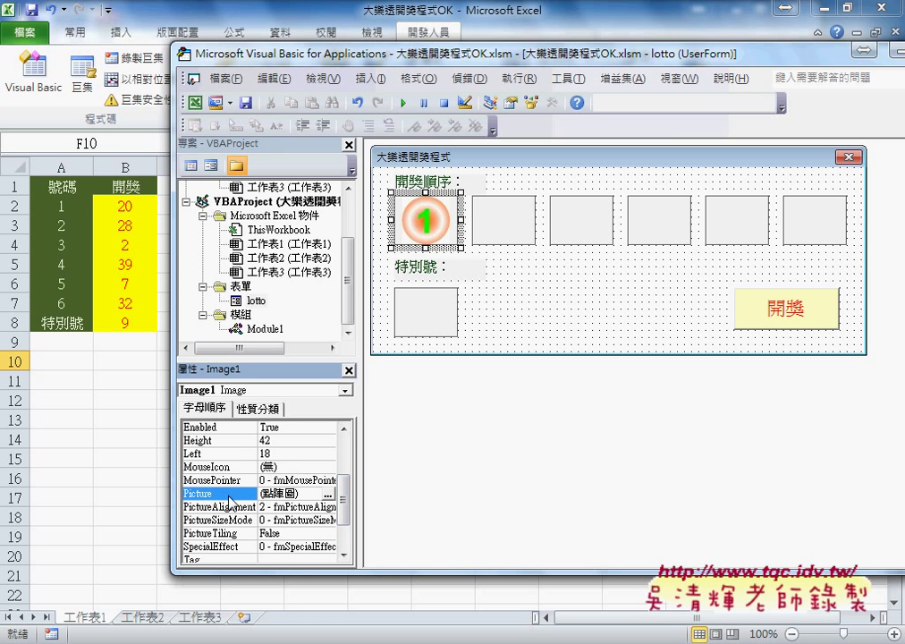
left_click(327, 495)
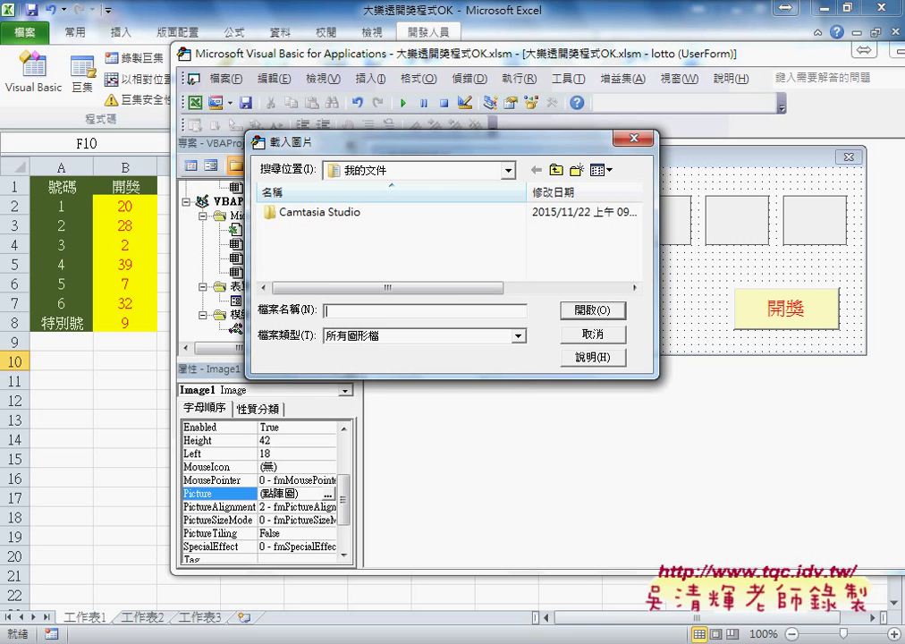
left_click(307, 639)
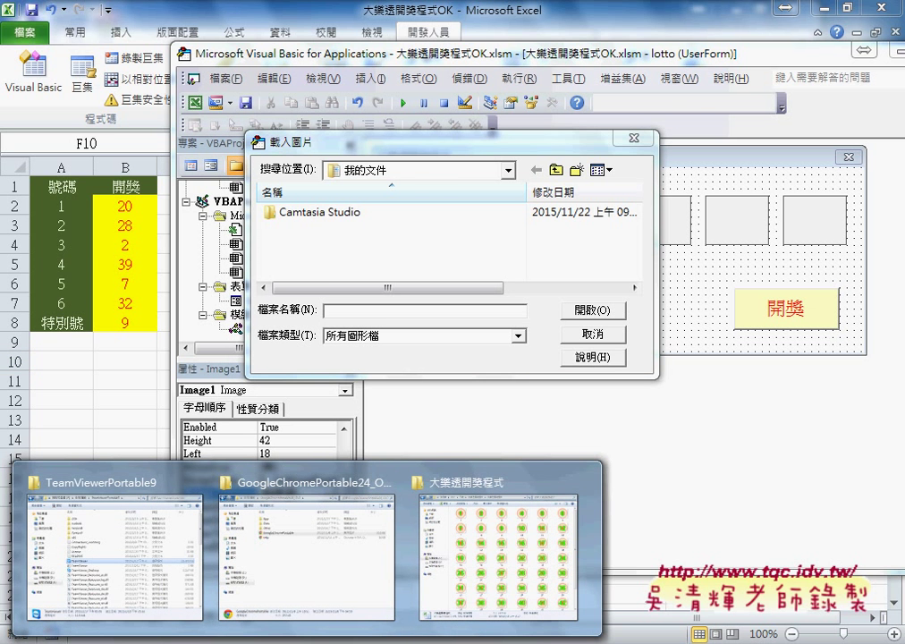
left_click(424, 573)
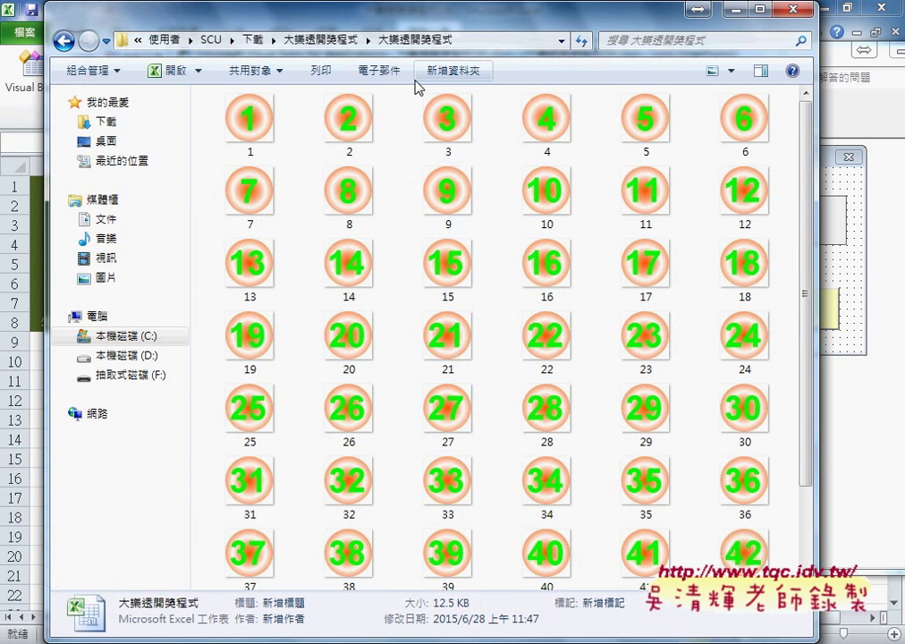
right_click(426, 40)
left_click(487, 86)
right_click(410, 41)
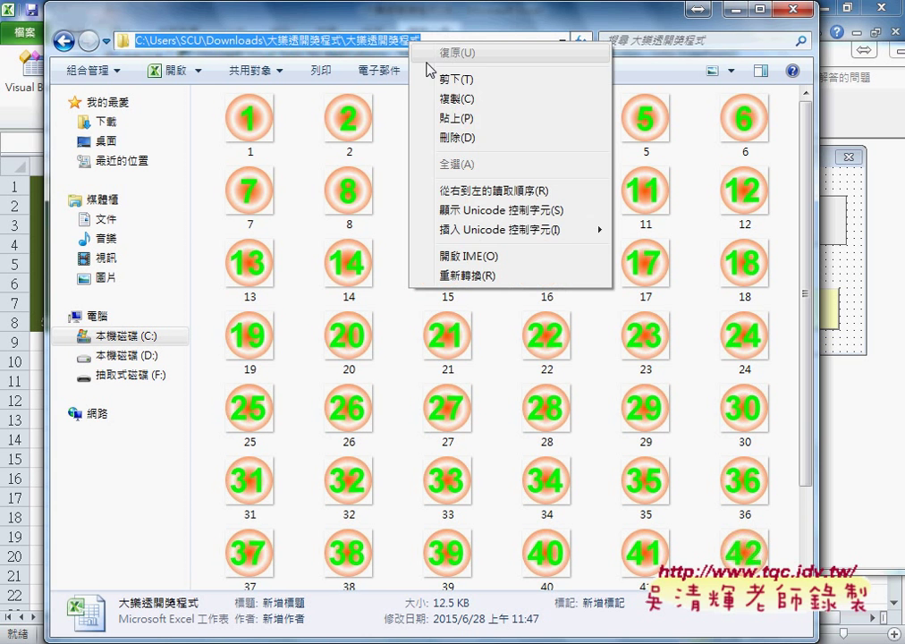
left_click(459, 99)
Step: Paste the folder path in the file picker and load 1.jpg into Image1
left_click(731, 14)
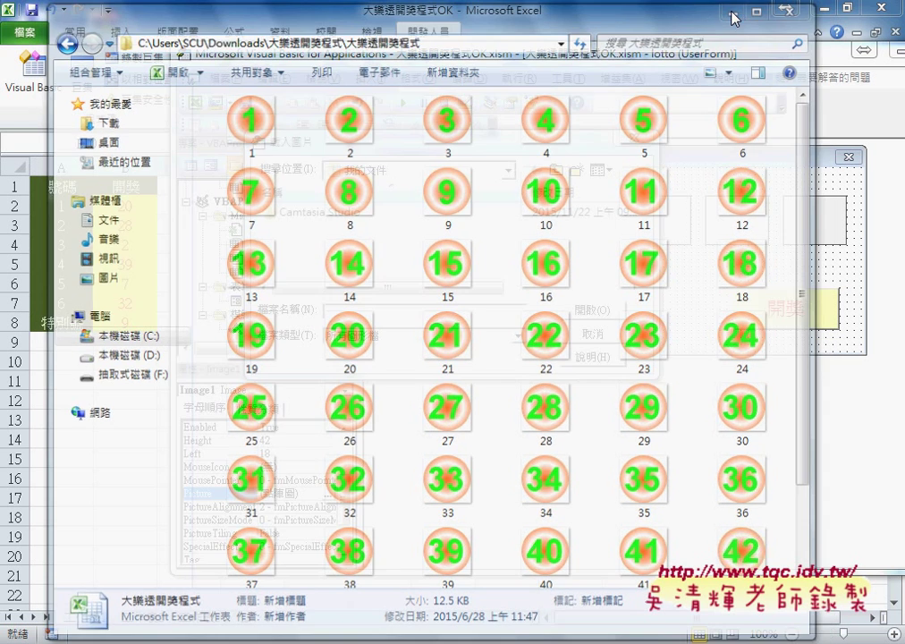
right_click(376, 315)
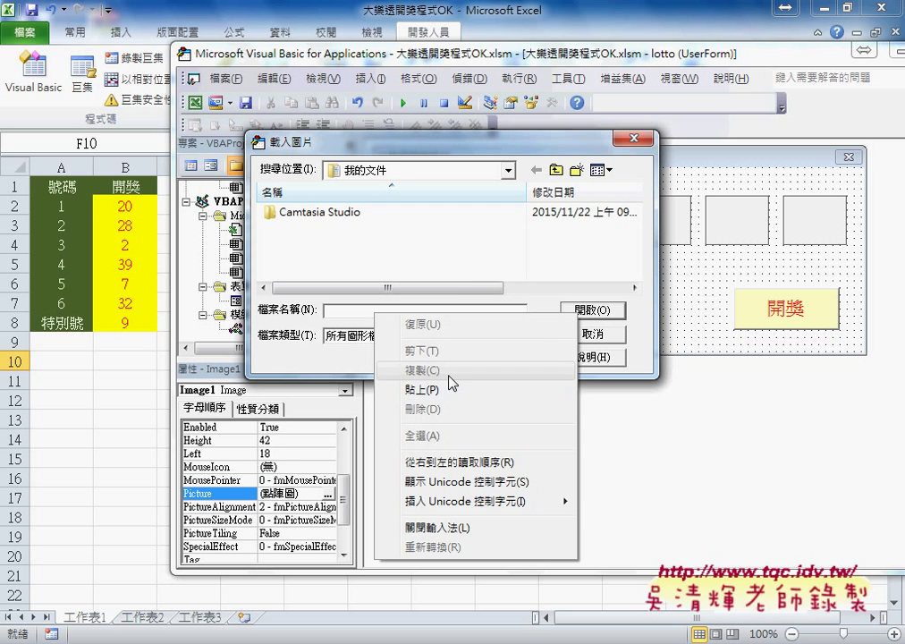
left_click(420, 390)
left_click(586, 313)
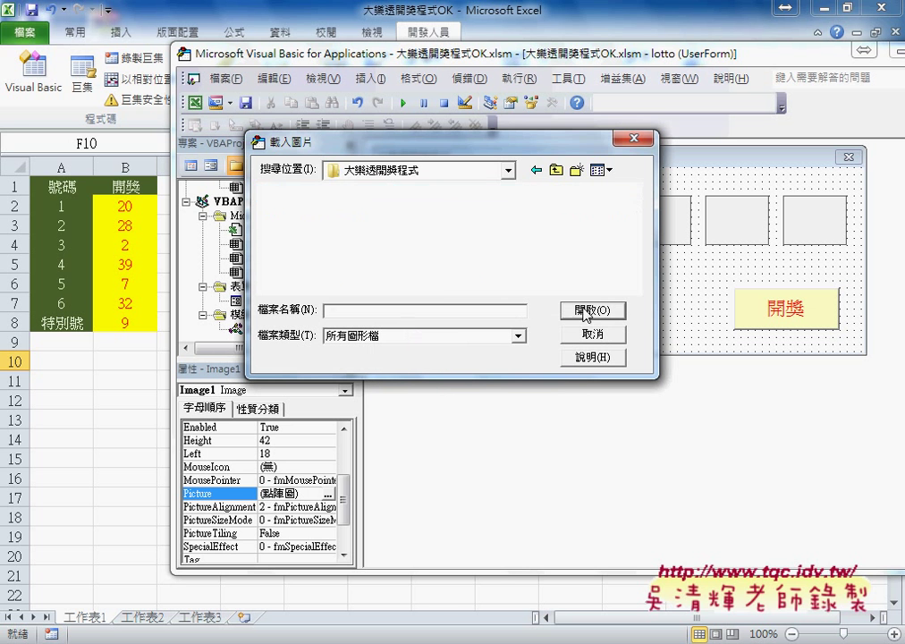
left_click(313, 237)
left_click(590, 311)
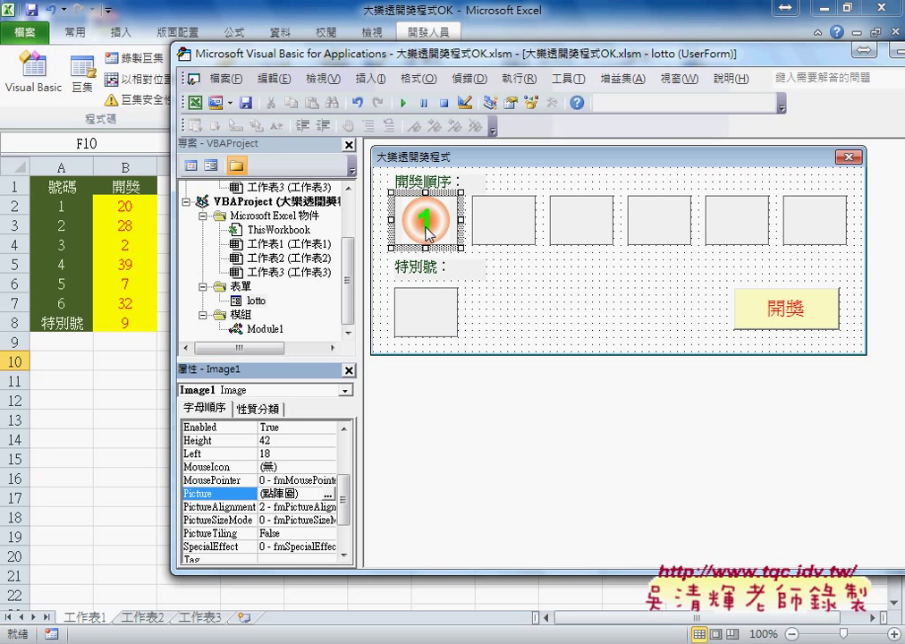
Step: Load 2.jpg into Image2 and 3.jpg into Image3, then return to the 開獎 click code
left_click(506, 234)
right_click(506, 233)
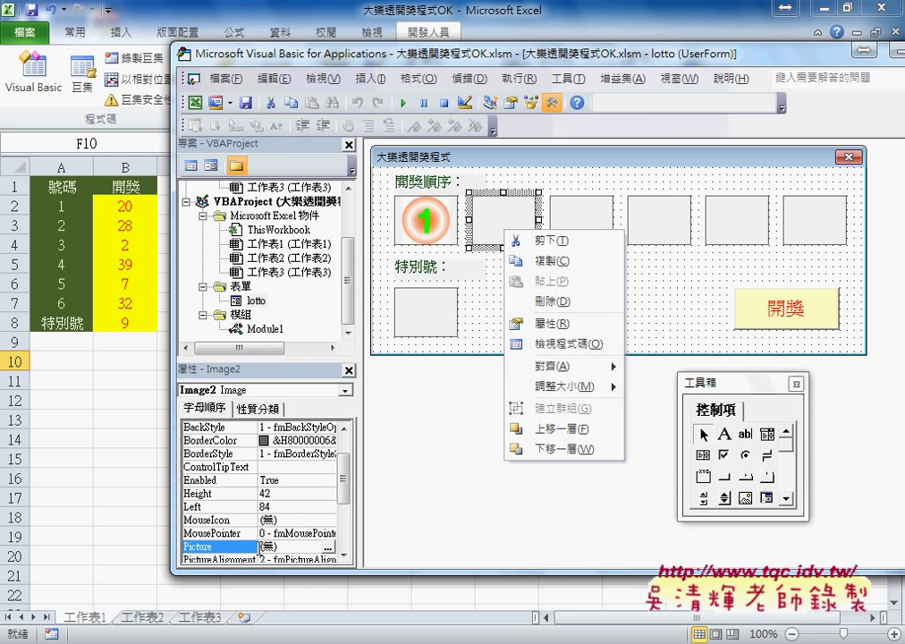
left_click(329, 546)
left_click(383, 251)
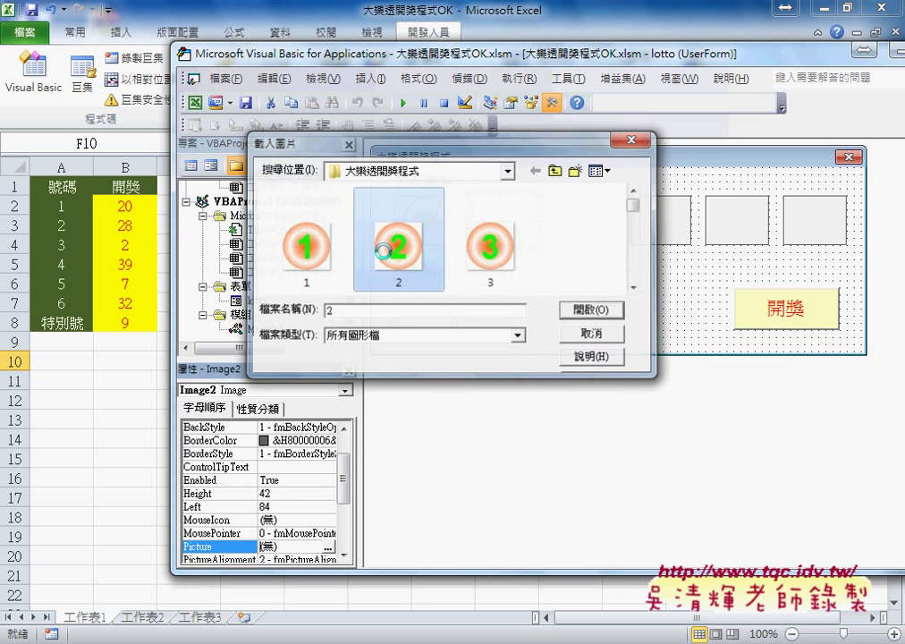
left_click(576, 231)
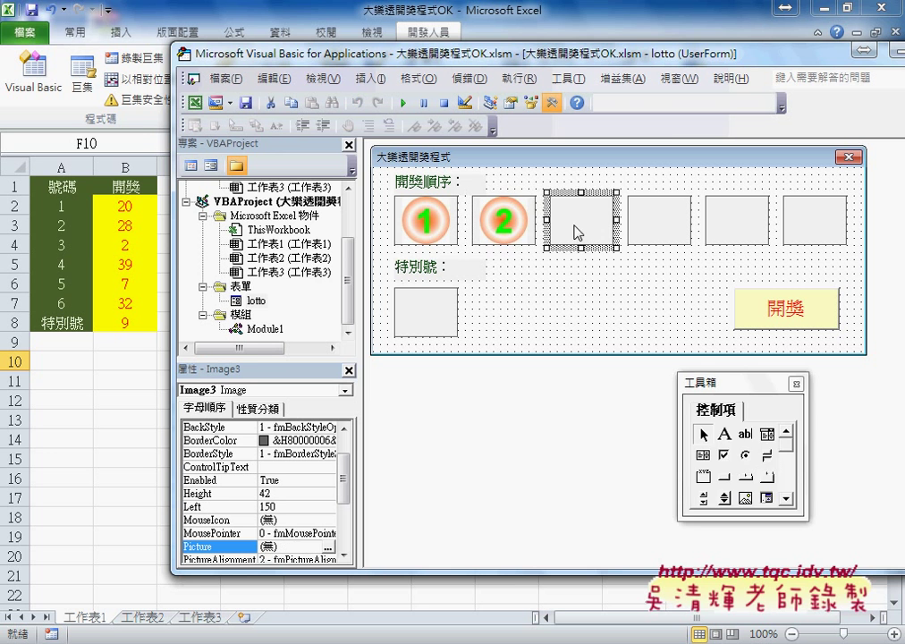
left_click(327, 546)
left_click(494, 259)
double_click(493, 259)
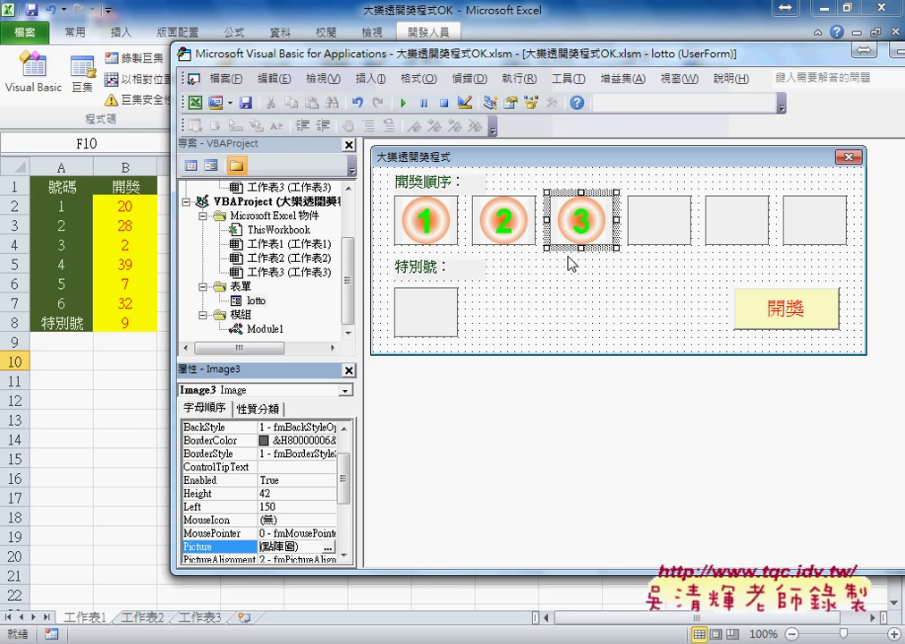
double_click(784, 310)
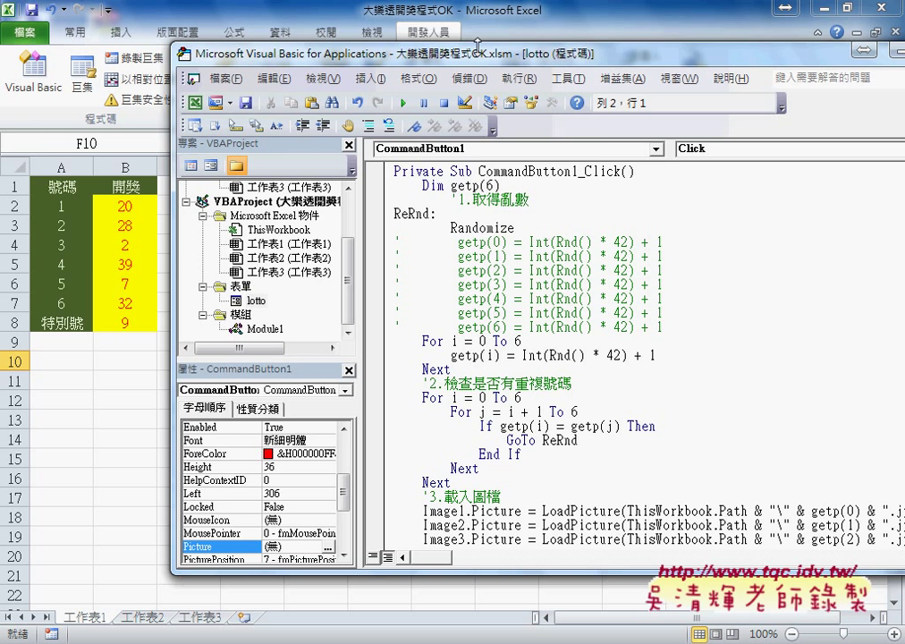
left_click_drag(380, 51, 306, 50)
scroll(435, 353, "down", 1)
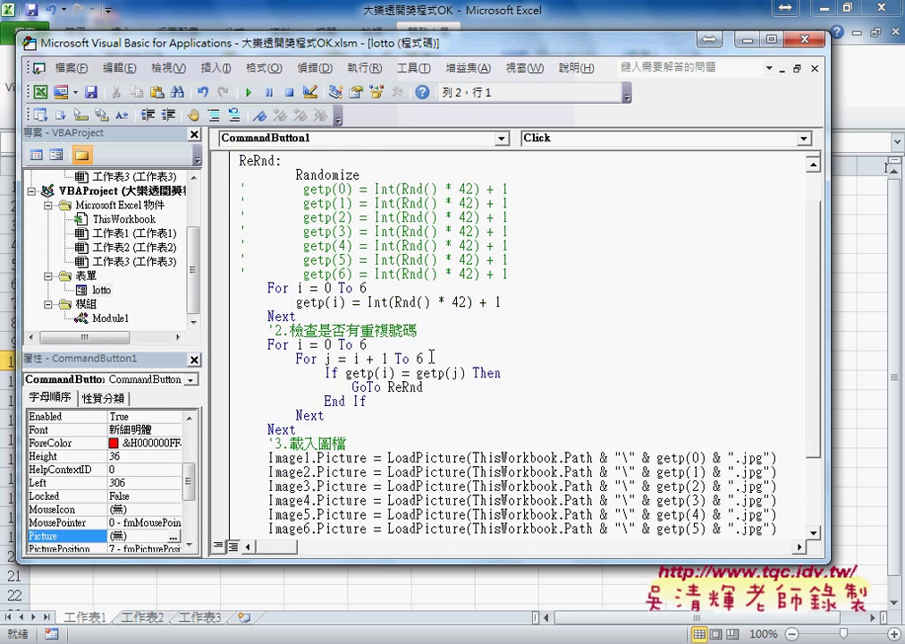
scroll(435, 354, "down", 1)
scroll(341, 371, "down", 1)
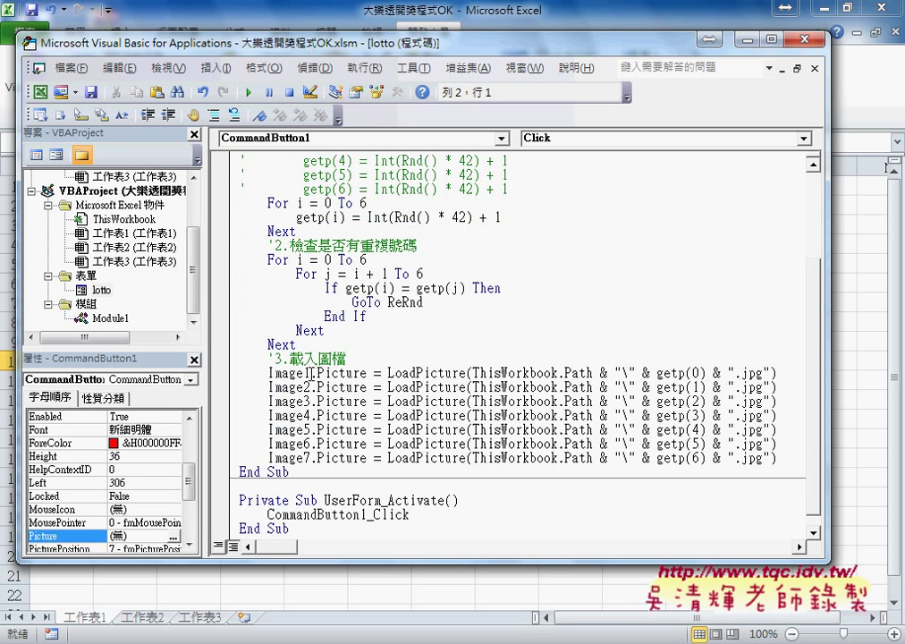
left_click_drag(310, 372, 368, 373)
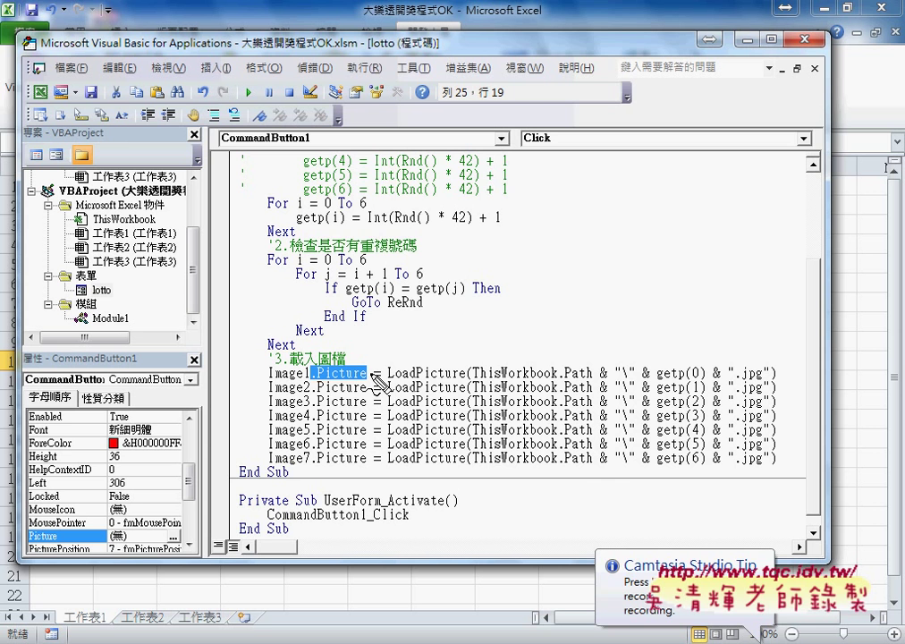
left_click_drag(373, 380, 469, 383)
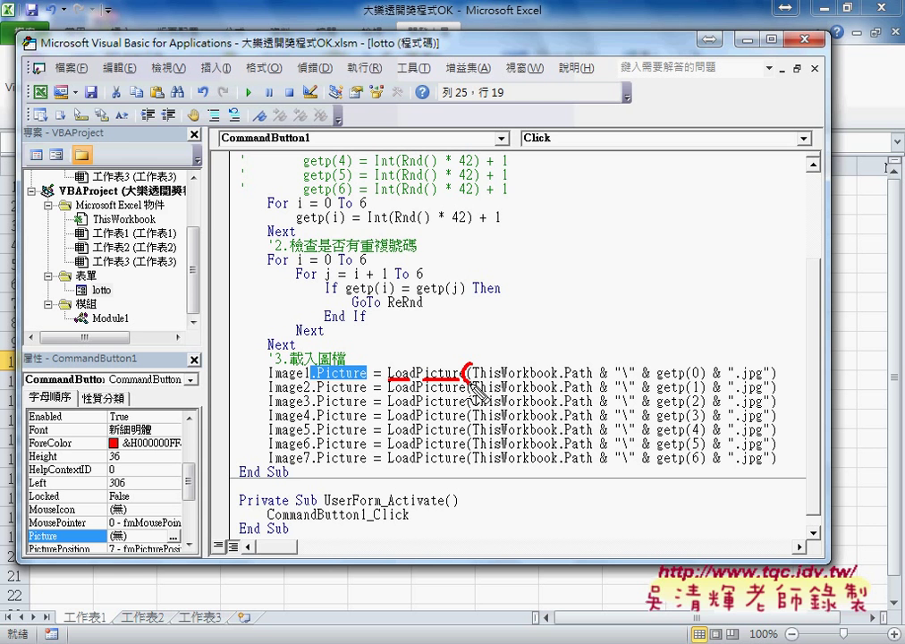
left_click_drag(771, 364, 774, 383)
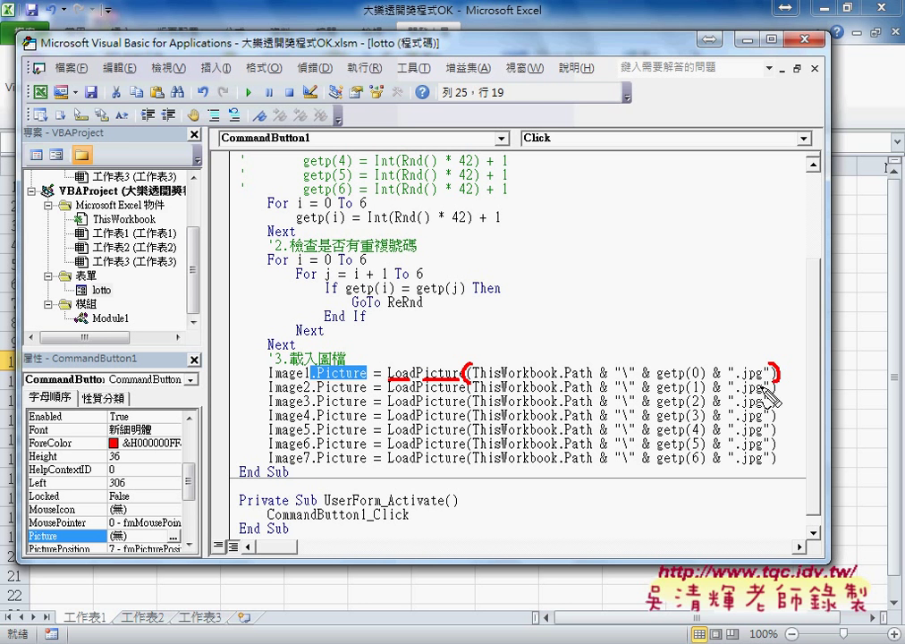
key("Escape")
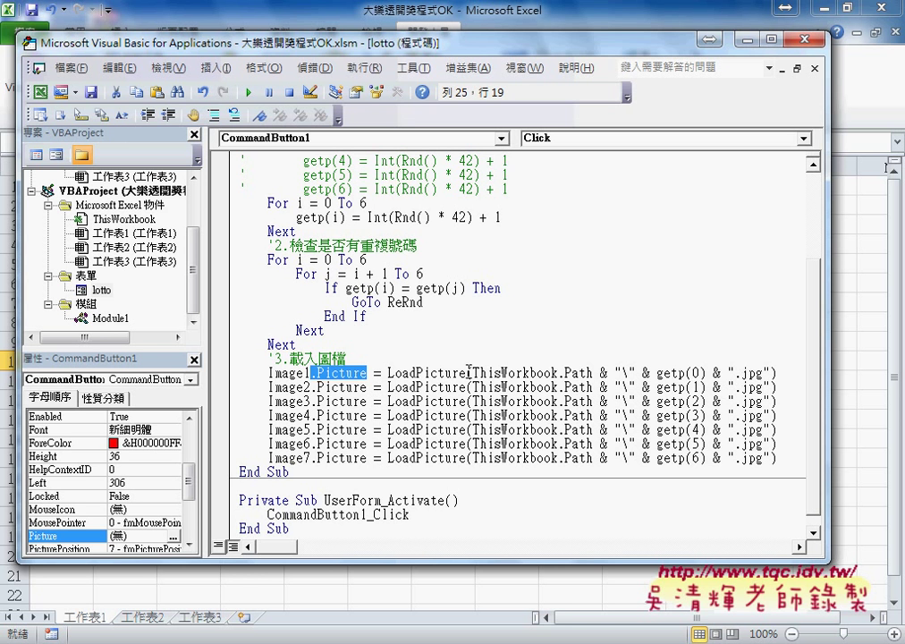
left_click_drag(472, 373, 558, 373)
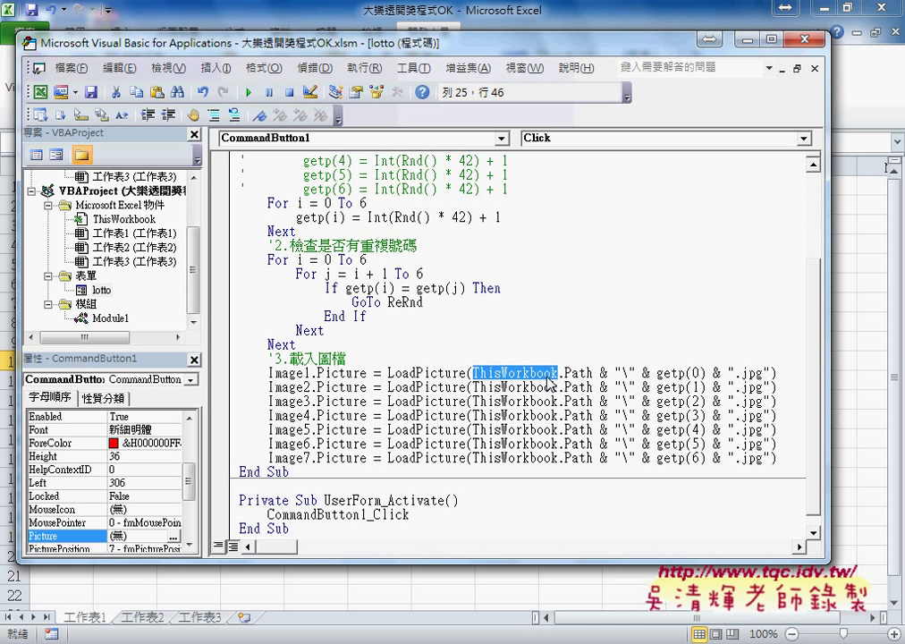
left_click_drag(594, 368, 564, 370)
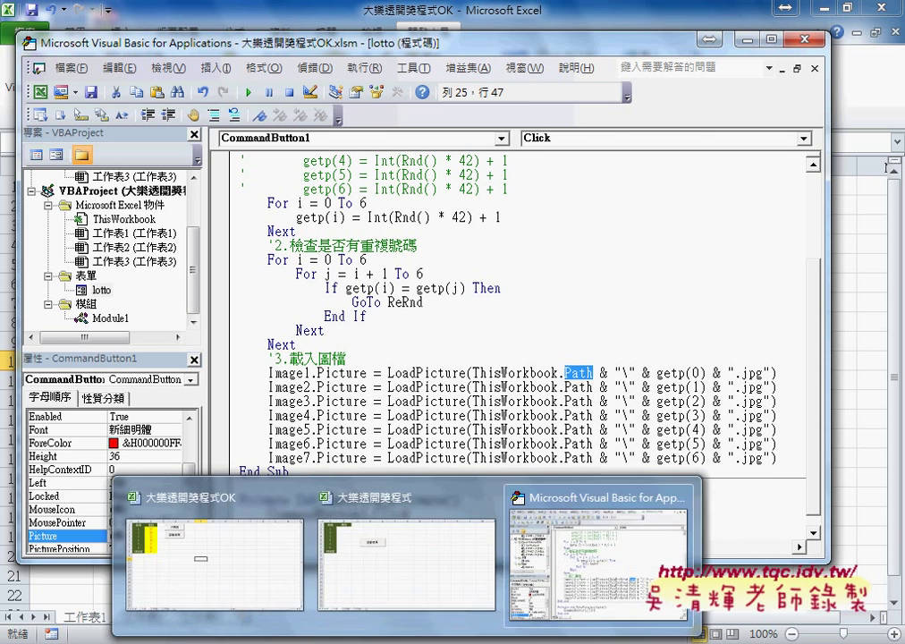
Step: Copy the ball images folder's full path from the Explorer address bar
mouse_move(307, 639)
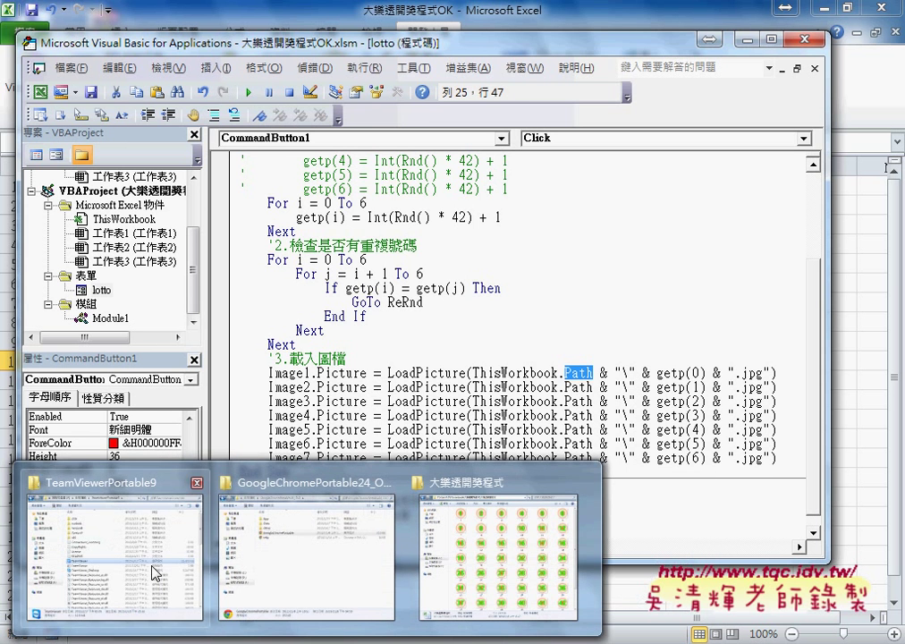
left_click(510, 554)
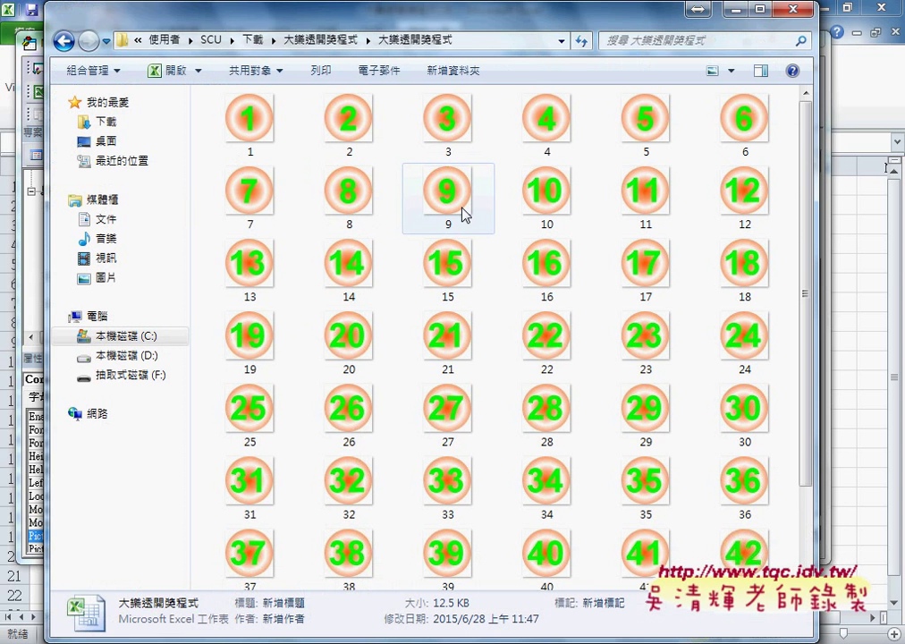
right_click(432, 42)
left_click(477, 96)
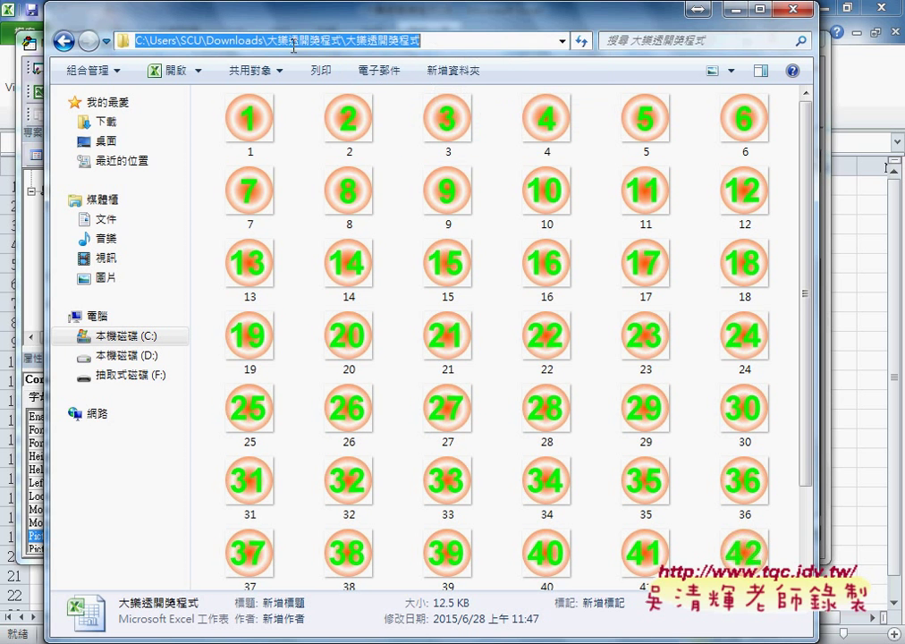
right_click(396, 39)
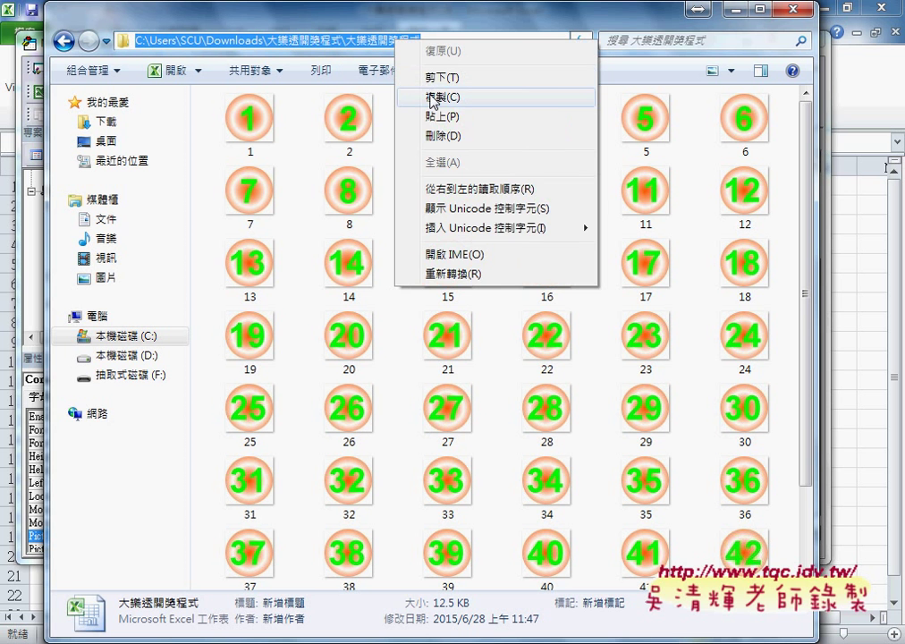
left_click(434, 96)
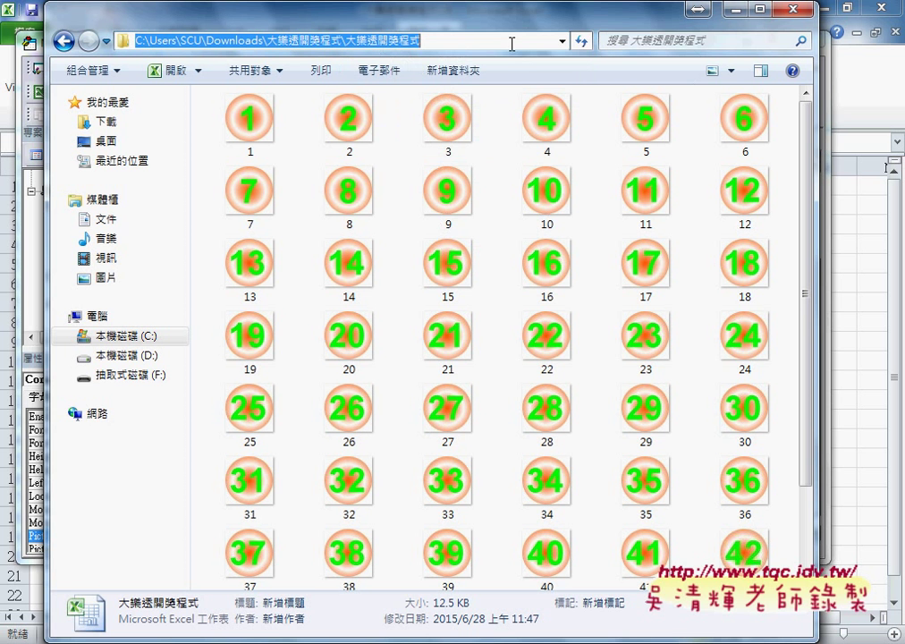
Step: Place the Explorer window beside the code, confirm ball image 1 is a 54 x 54 JPEG, and select getp(0)
left_click_drag(483, 20, 484, 218)
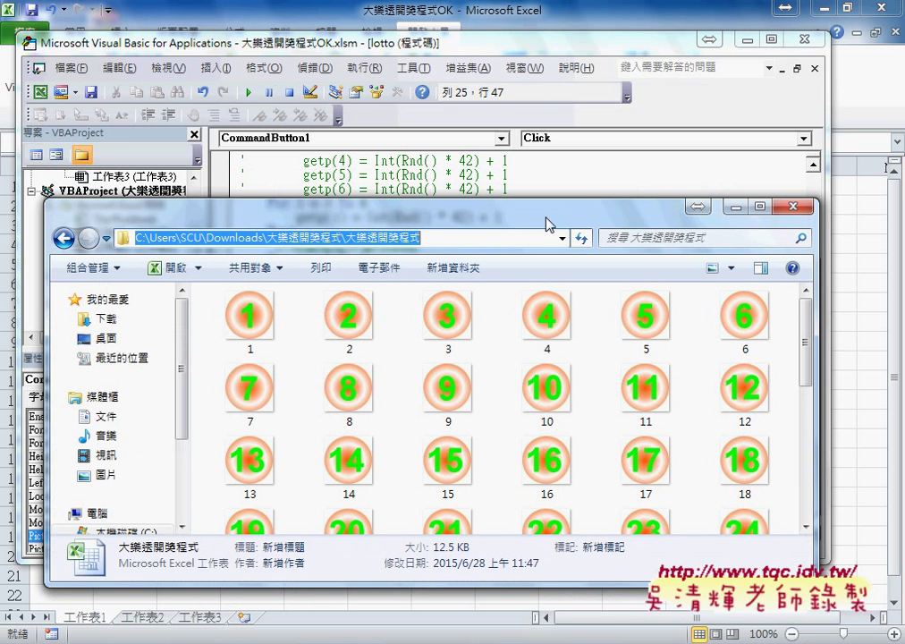
left_click(432, 240)
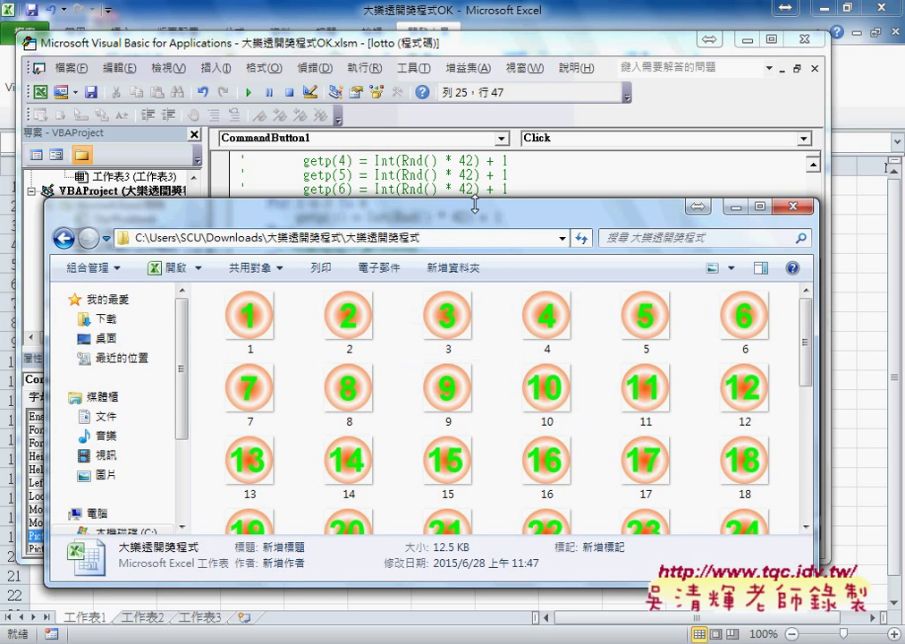
left_click_drag(479, 217, 362, 146)
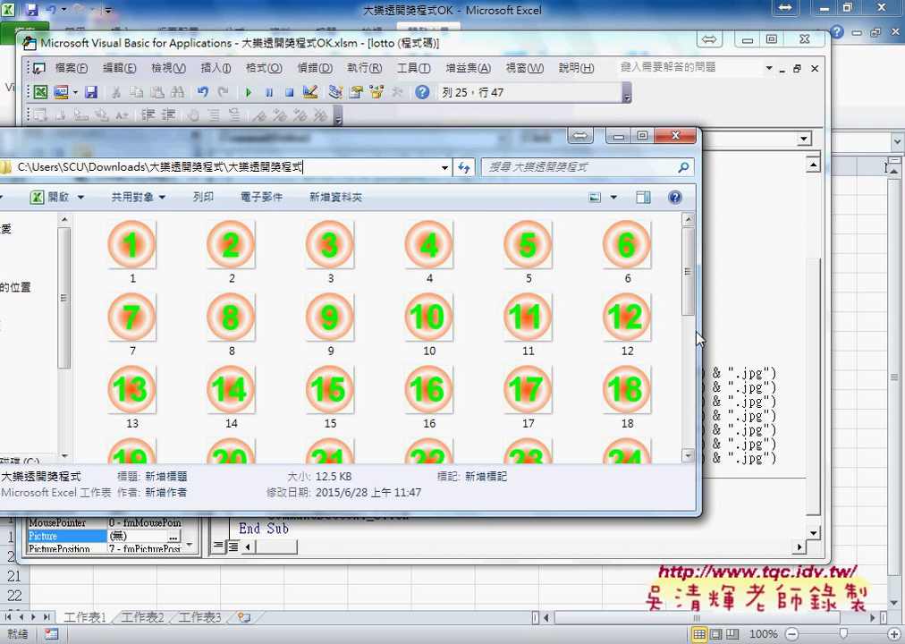
left_click_drag(697, 331, 604, 330)
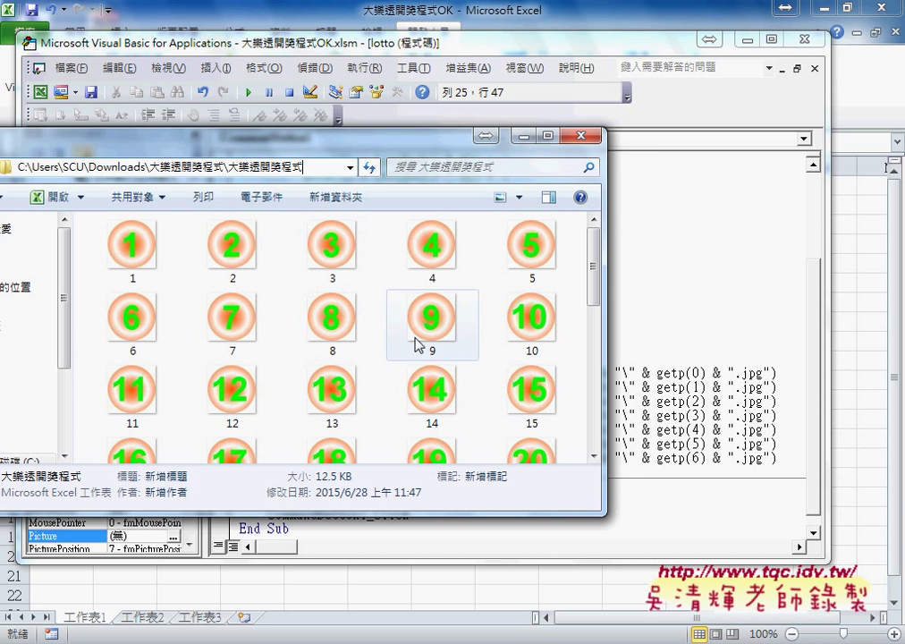
left_click(129, 246)
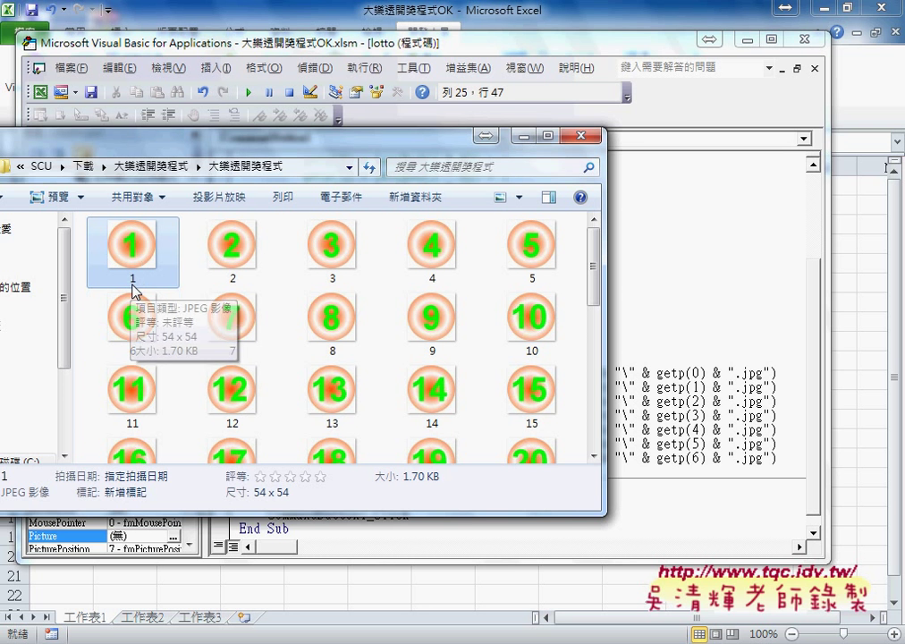
left_click(685, 371)
left_click_drag(658, 373, 708, 372)
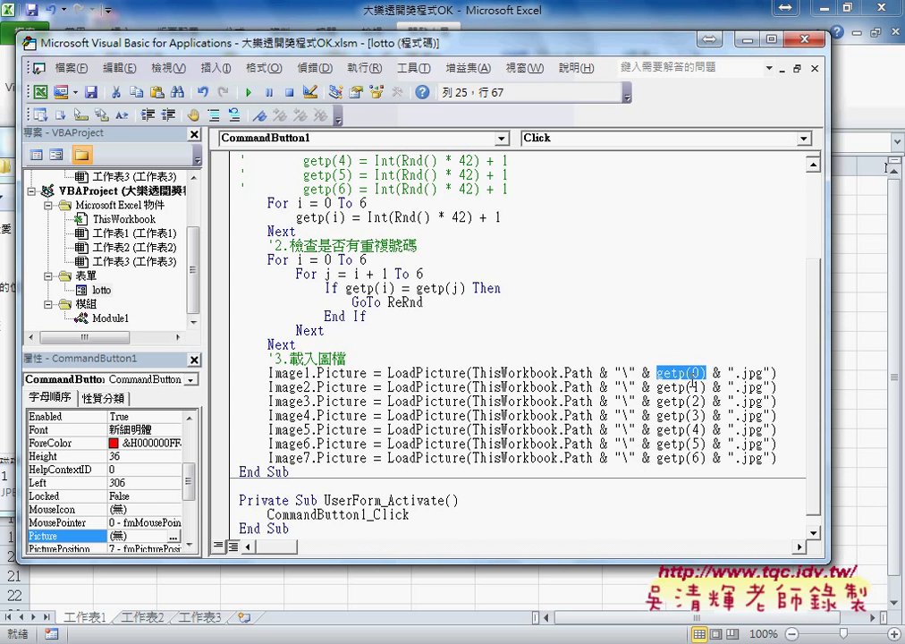
Step: Highlight the "\" separator string in the Image1 LoadPicture line, then clear the annotations
left_click_drag(636, 375, 615, 373)
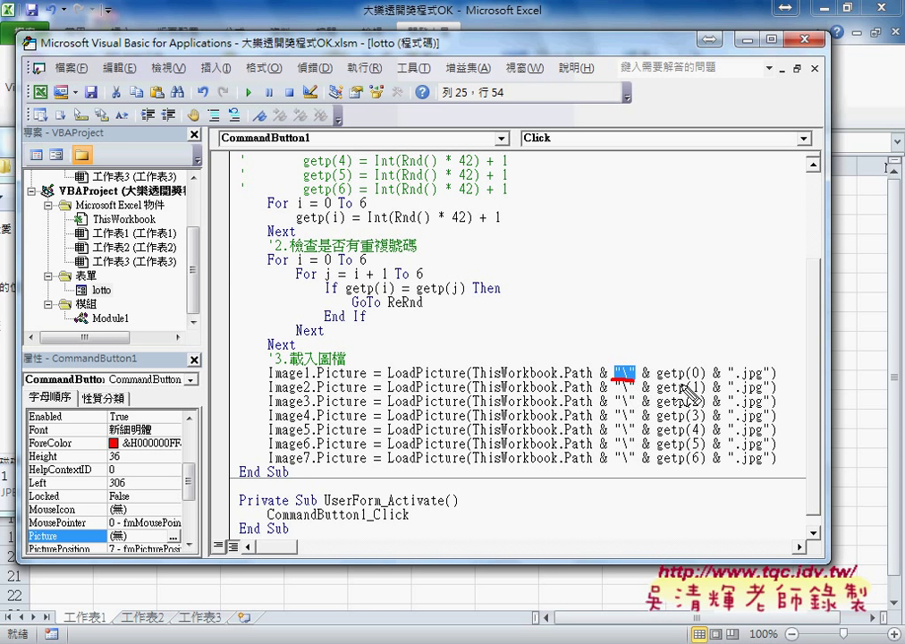
left_click_drag(613, 382, 764, 379)
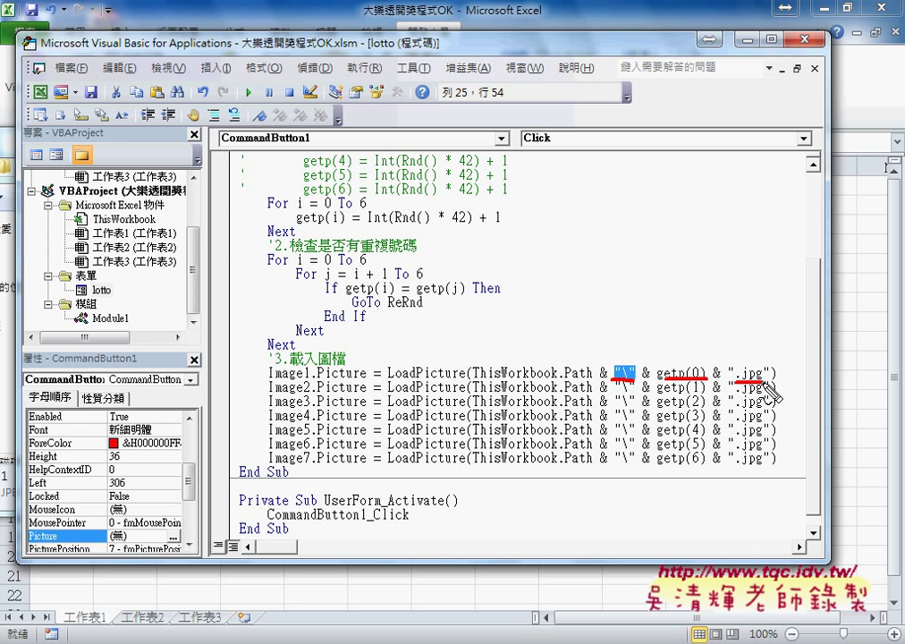
key("Escape")
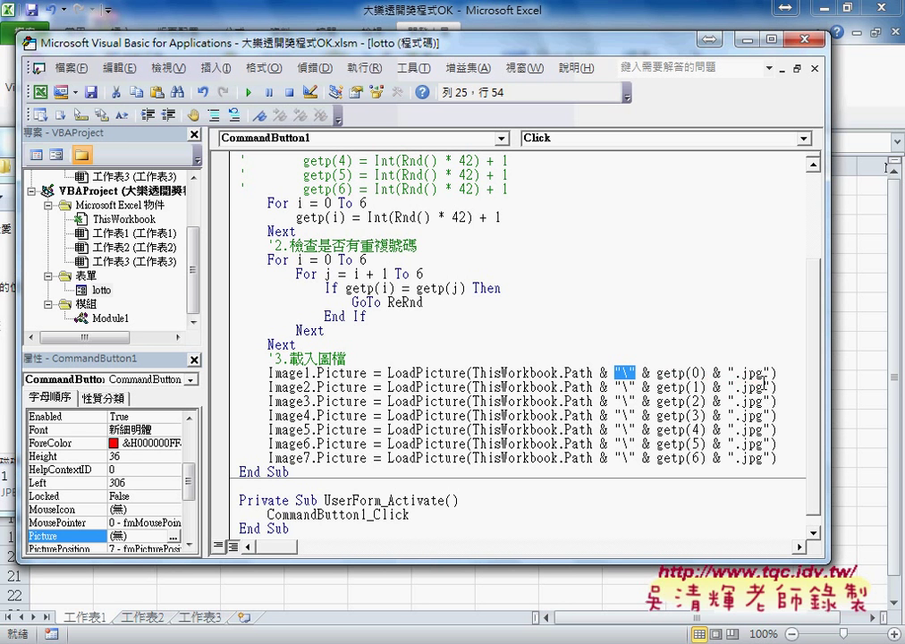
Step: Set a breakpoint on the Image1 LoadPicture line and run until execution breaks there
left_click(221, 372)
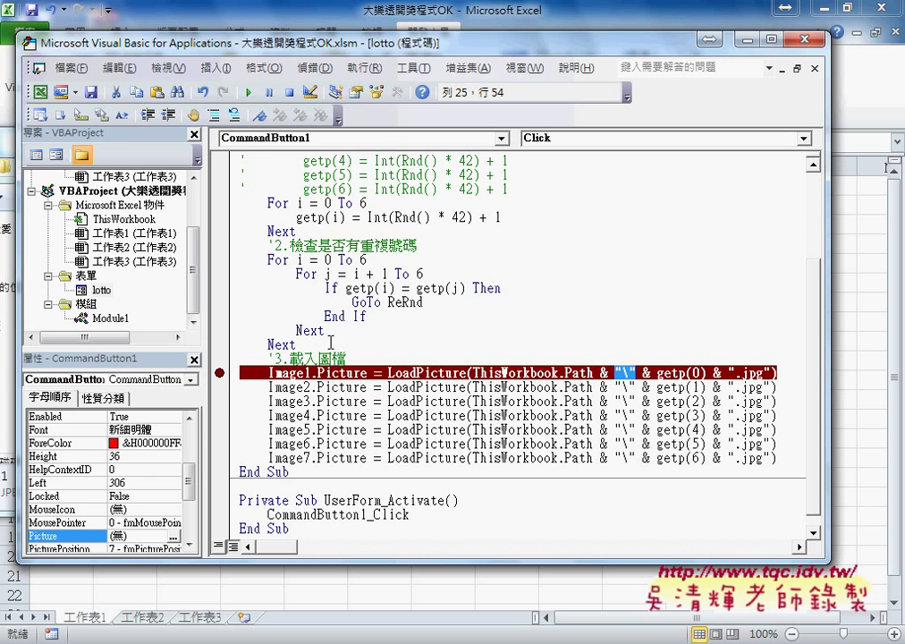
left_click(248, 92)
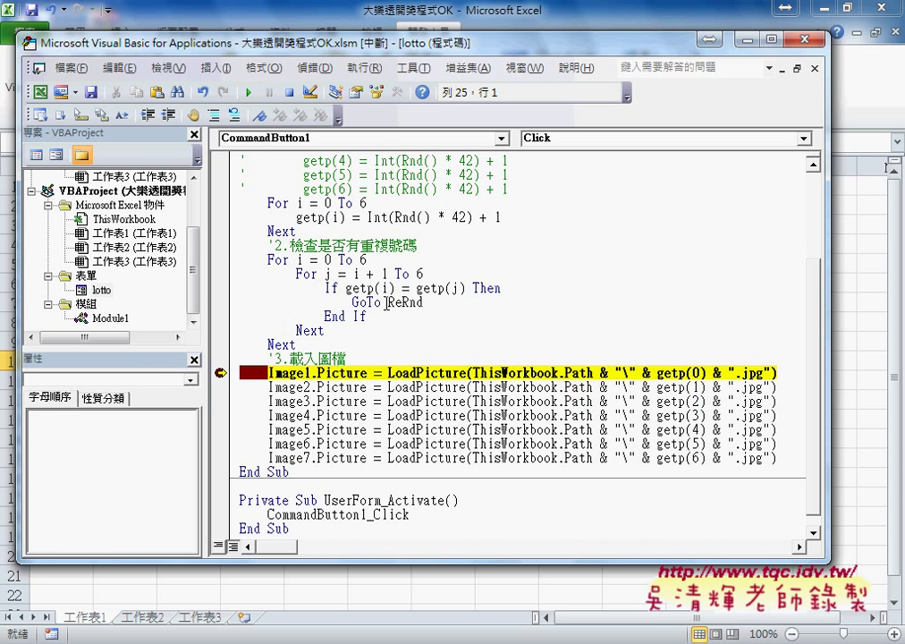
scroll(386, 305, "up", 3)
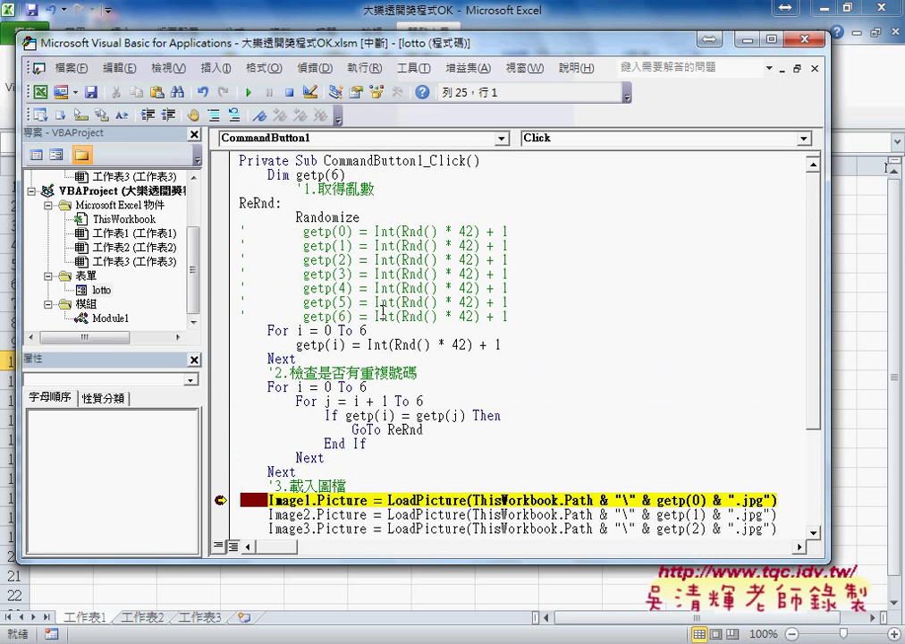
Step: Watch getp, confirm its values 39, 18, 41, 13, 32, 33, 24, and close the watch list
left_click(311, 176)
right_click(311, 179)
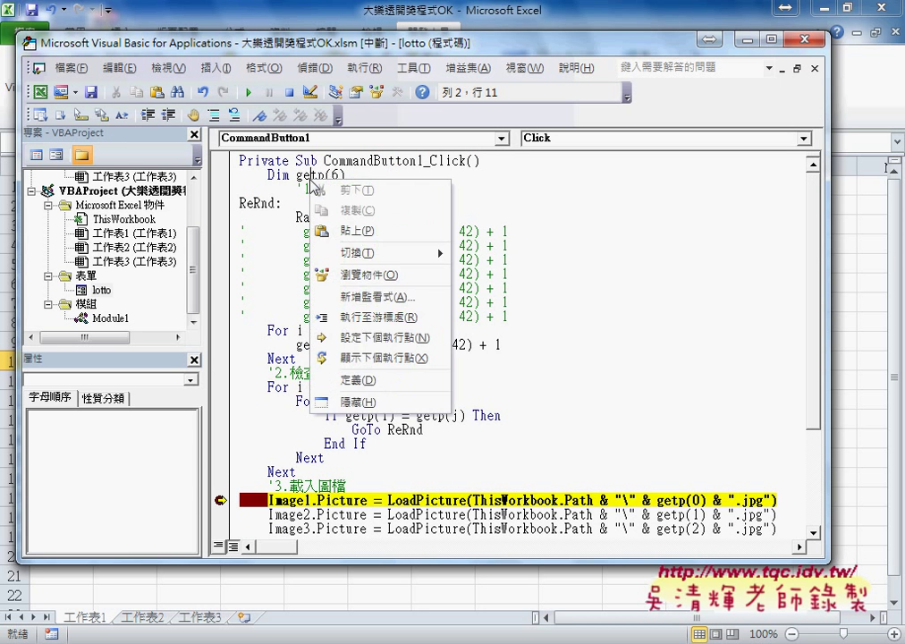
left_click(371, 298)
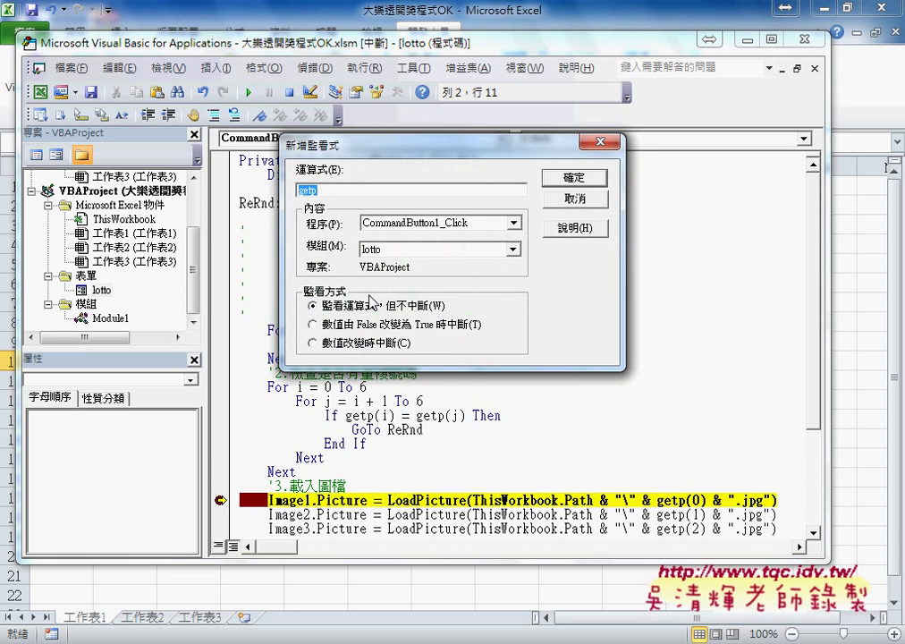
left_click(562, 181)
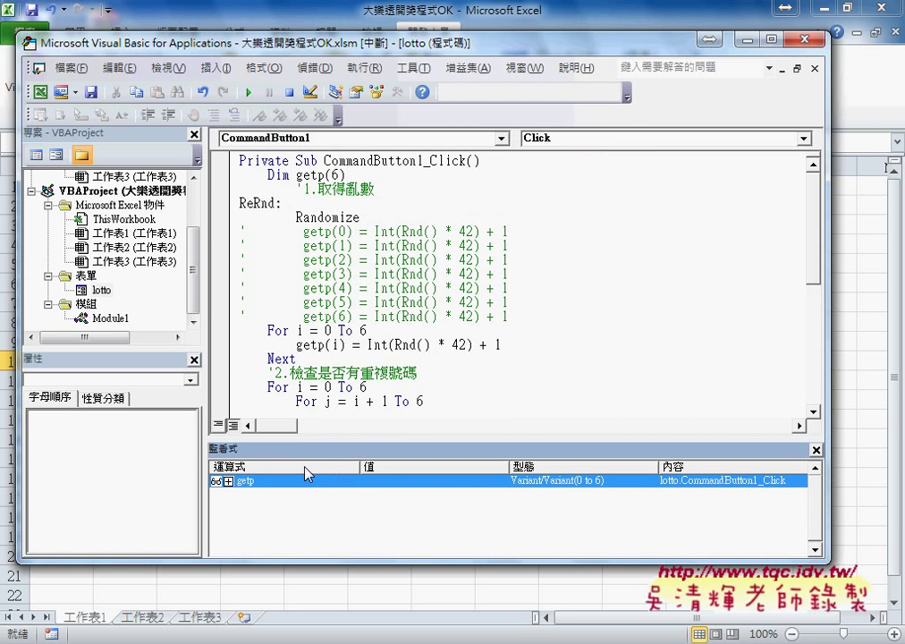
left_click(229, 481)
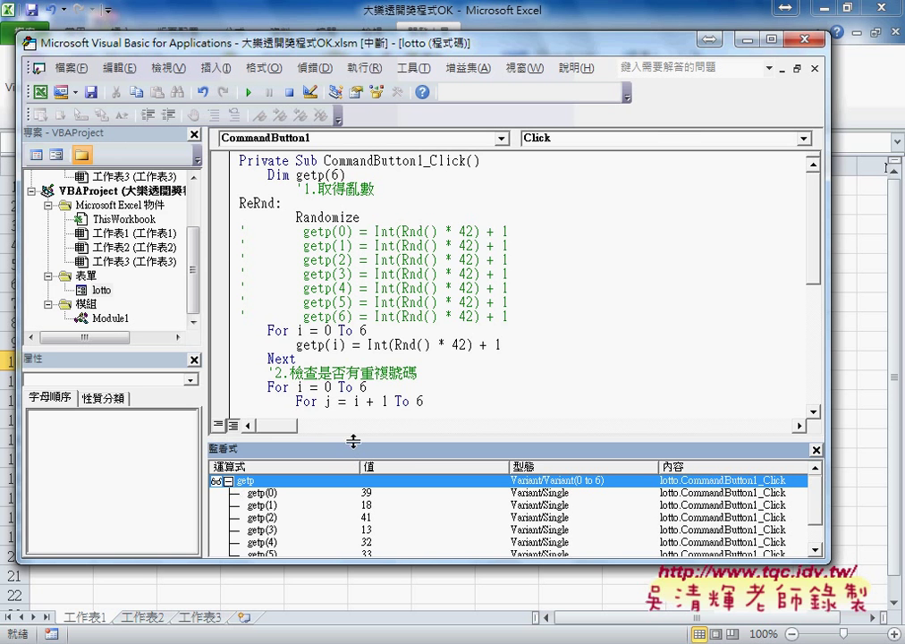
left_click_drag(354, 441, 354, 332)
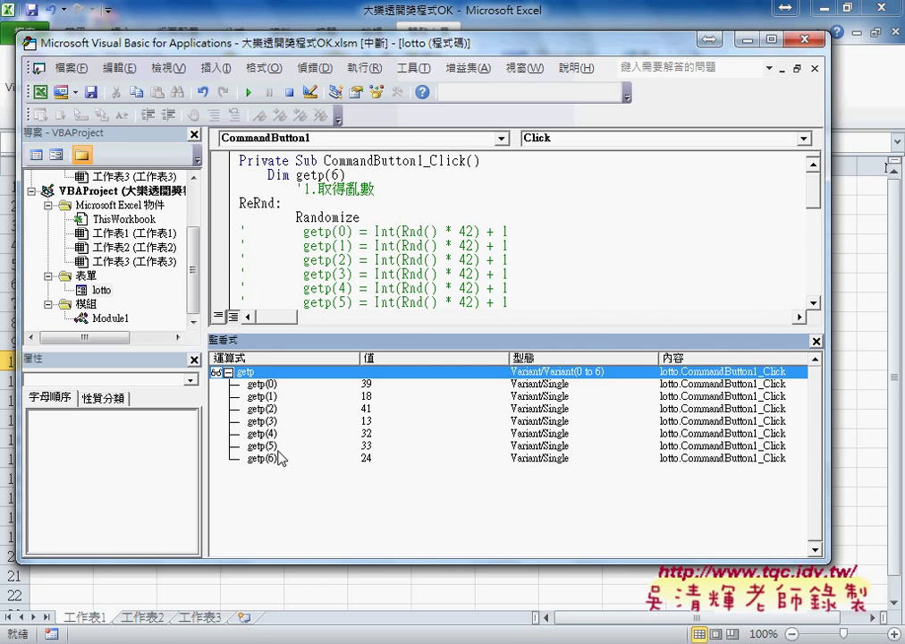
key("Down")
key("Down")
key("Down")
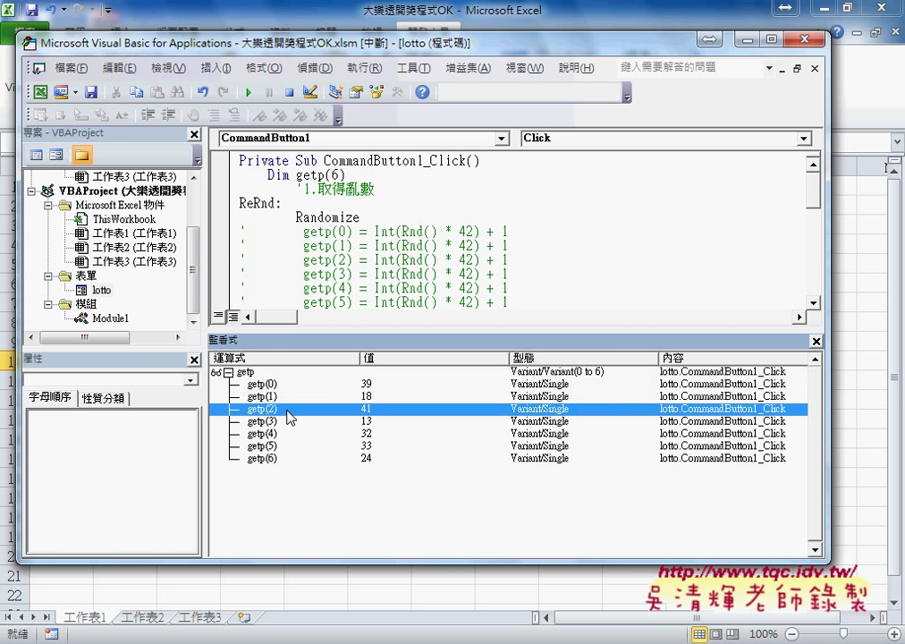
key("Down")
left_click(240, 372)
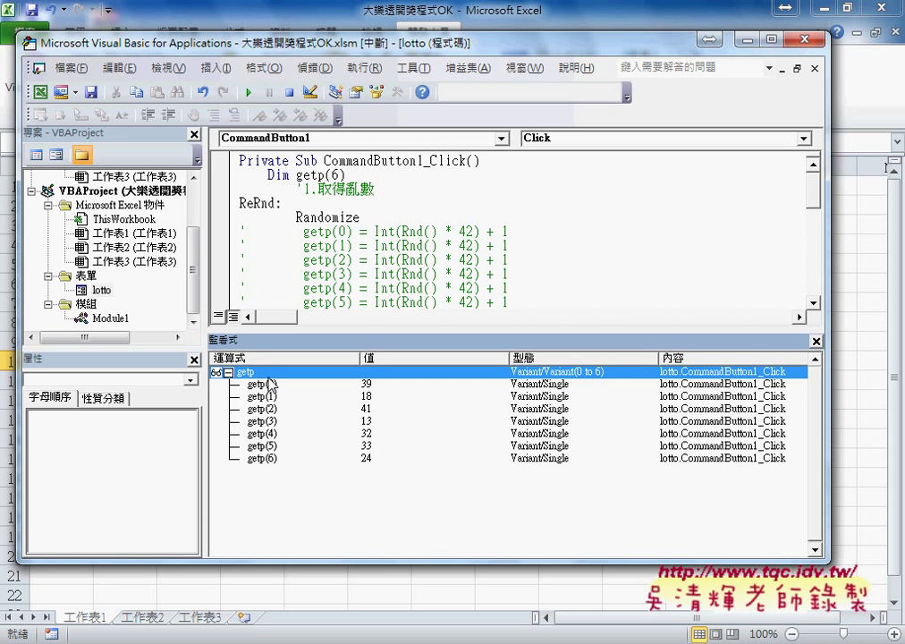
left_click(262, 384)
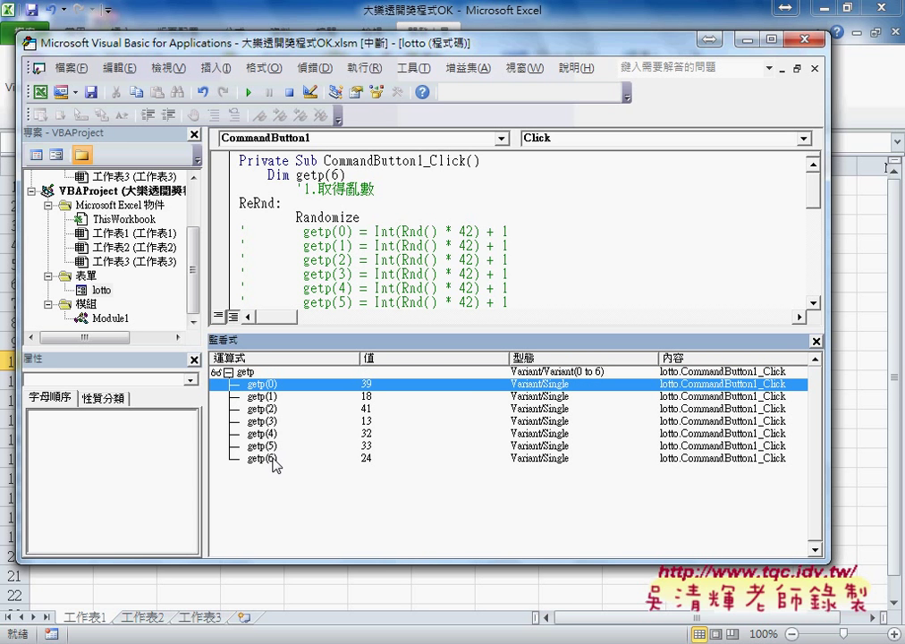
left_click(816, 340)
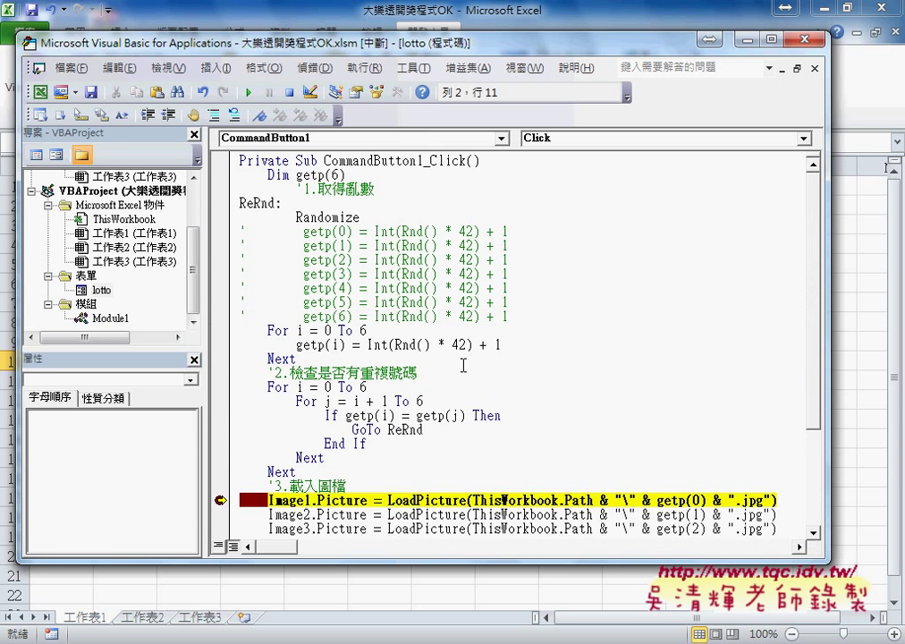
Step: Print ThisWorkbook.Path in the Immediate window with ? ThisWorkbook.Path
scroll(463, 366, "down", 3)
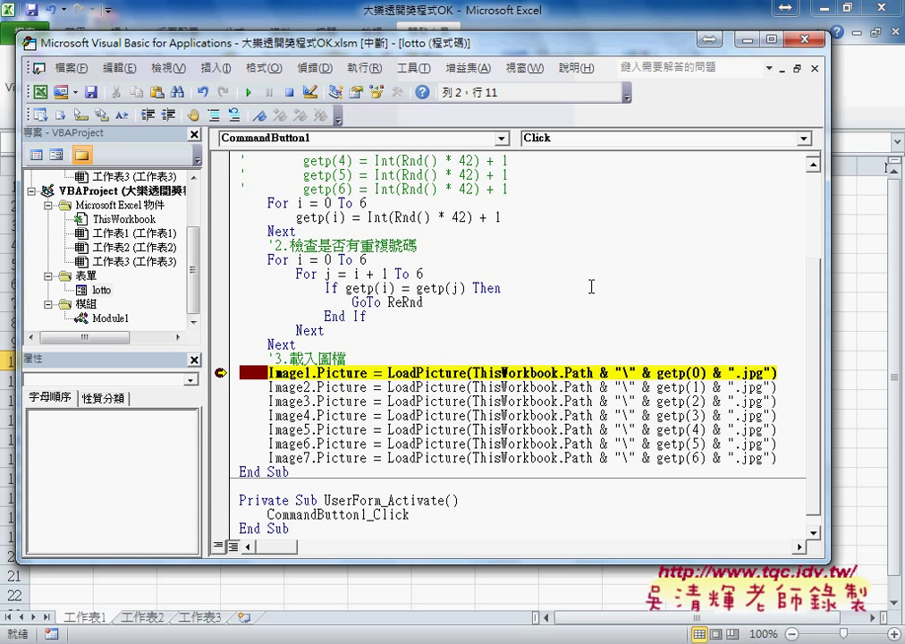
left_click_drag(473, 372, 774, 373)
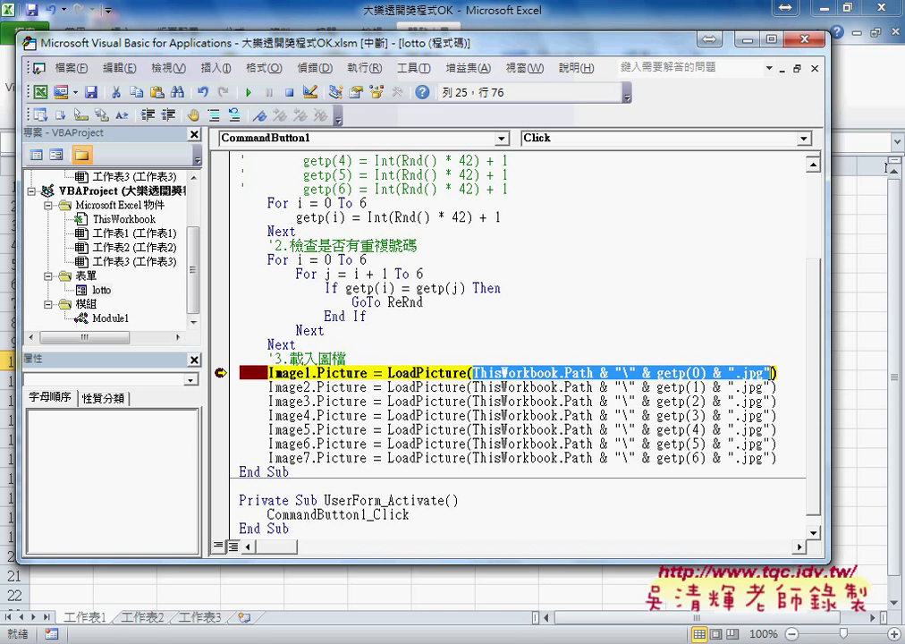
mouse_move(520, 447)
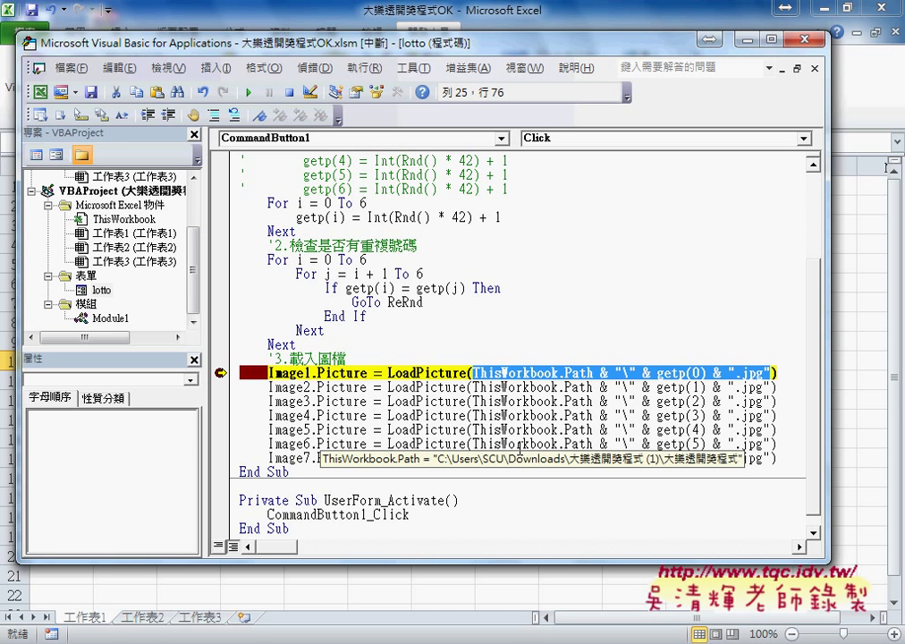
key("ctrl+g")
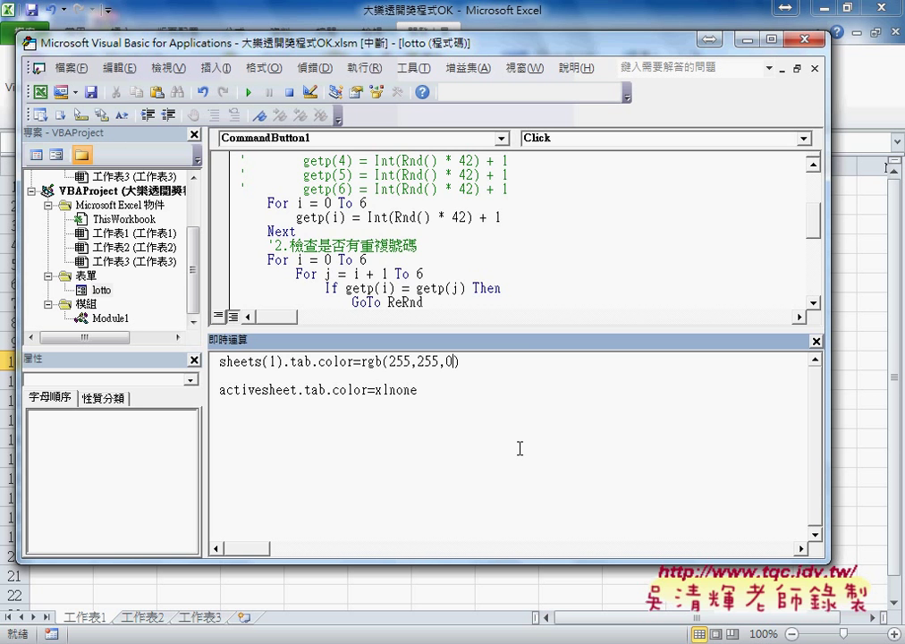
left_click(812, 304)
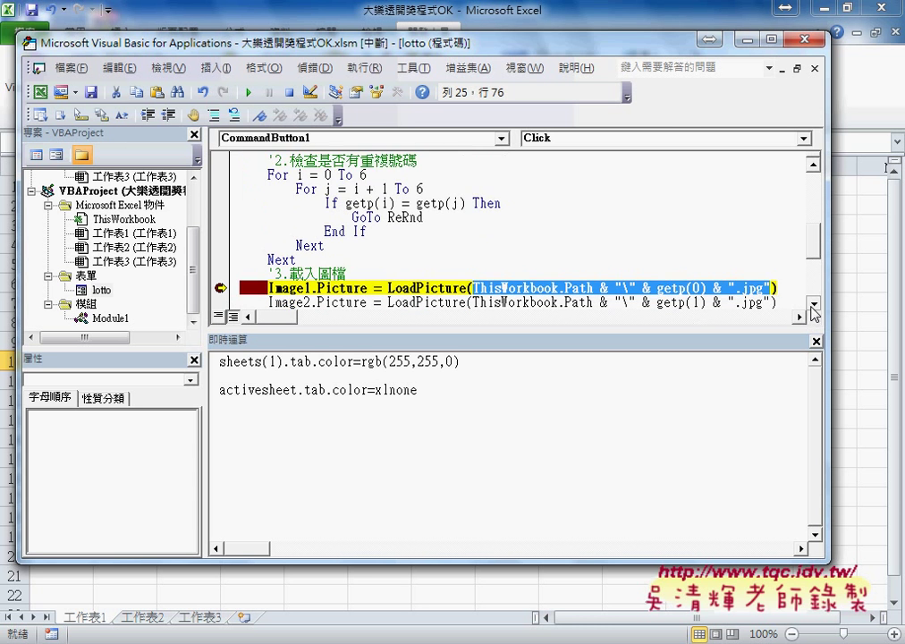
left_click(812, 304)
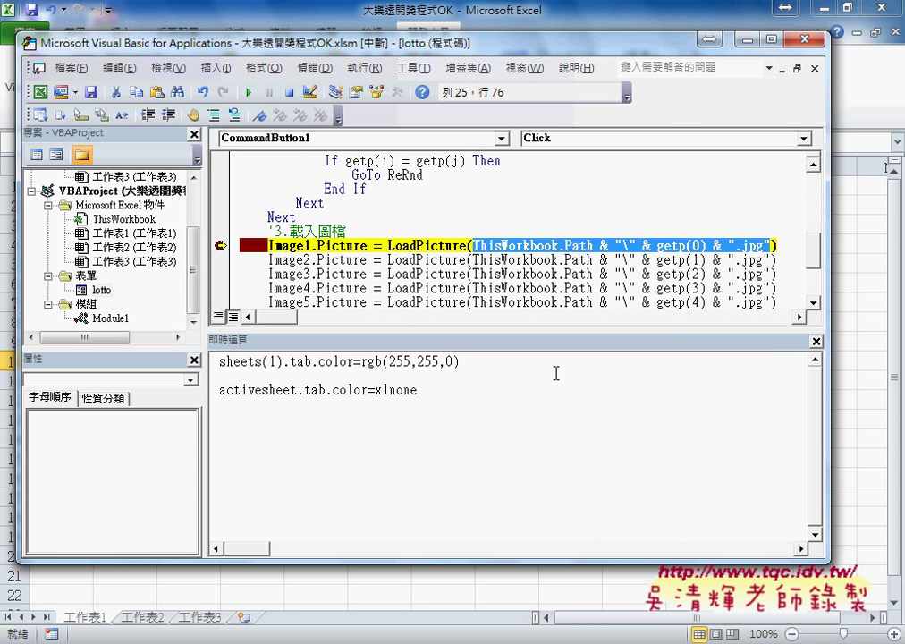
left_click(474, 245)
left_click_drag(474, 245, 597, 245)
key("ctrl+c")
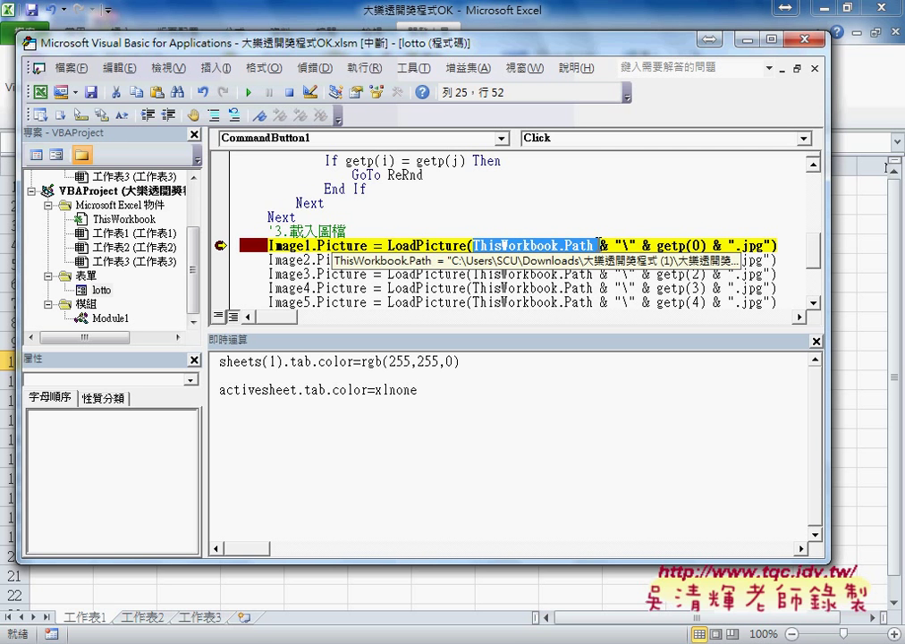
left_click_drag(462, 361, 195, 362)
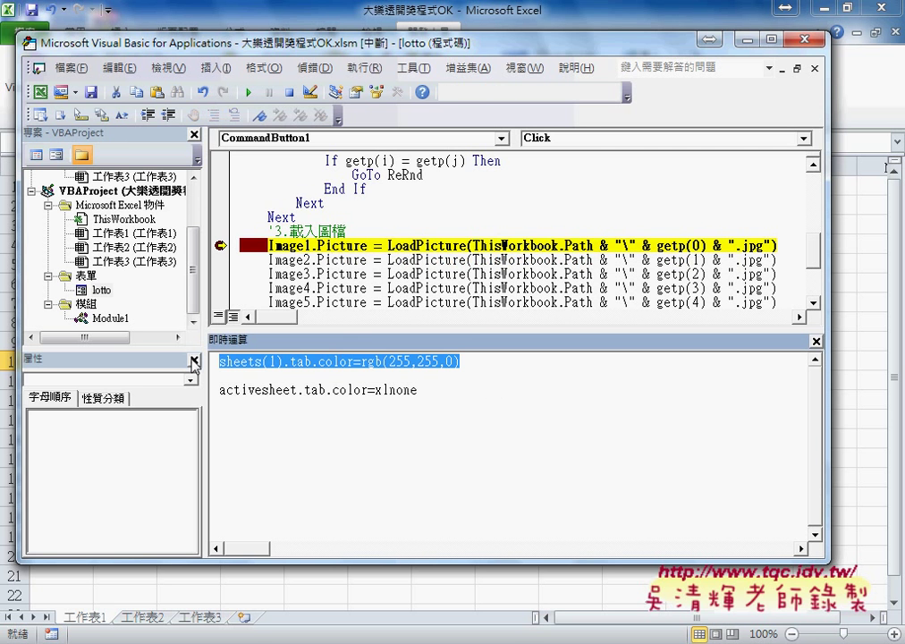
type("?")
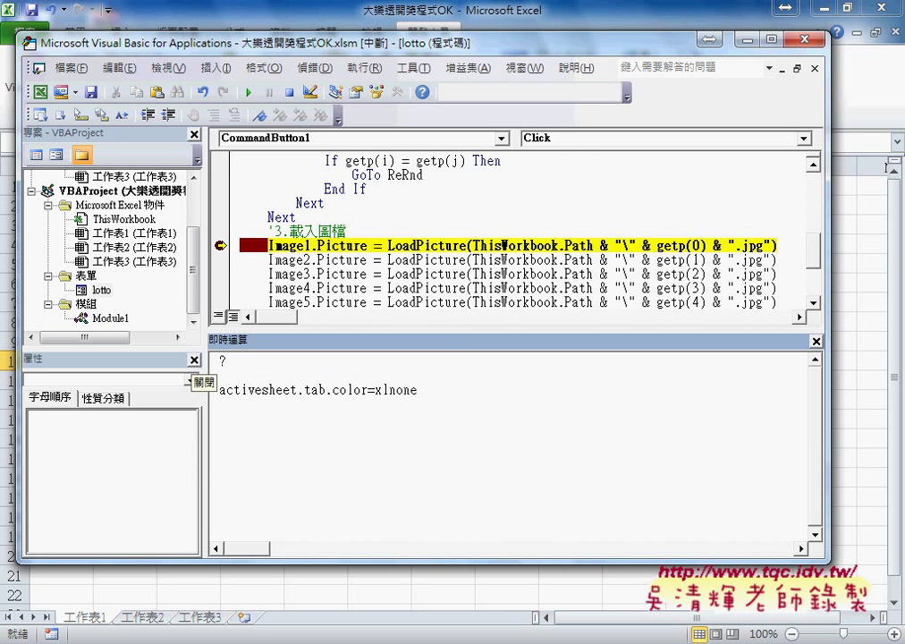
key("ctrl+v")
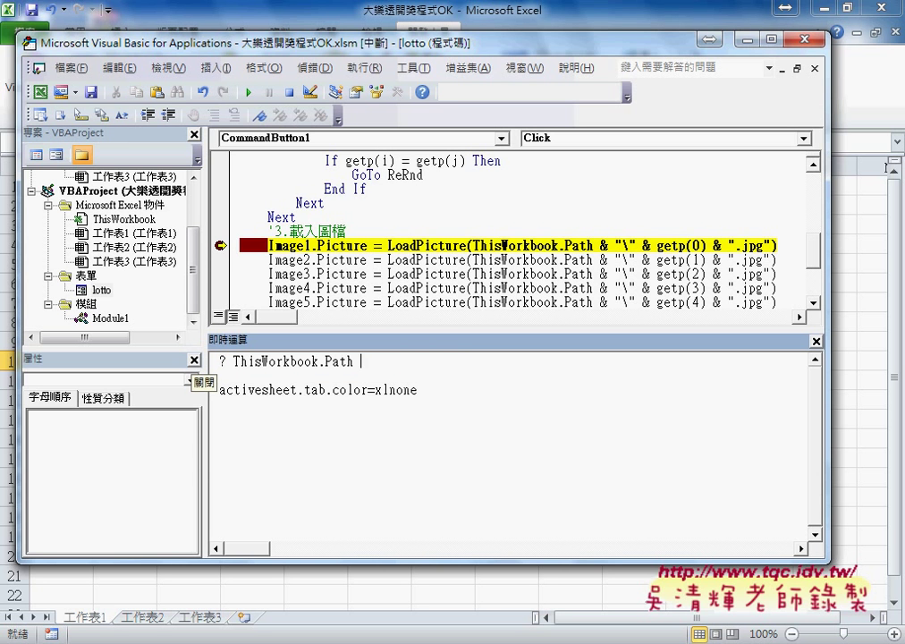
key("Return")
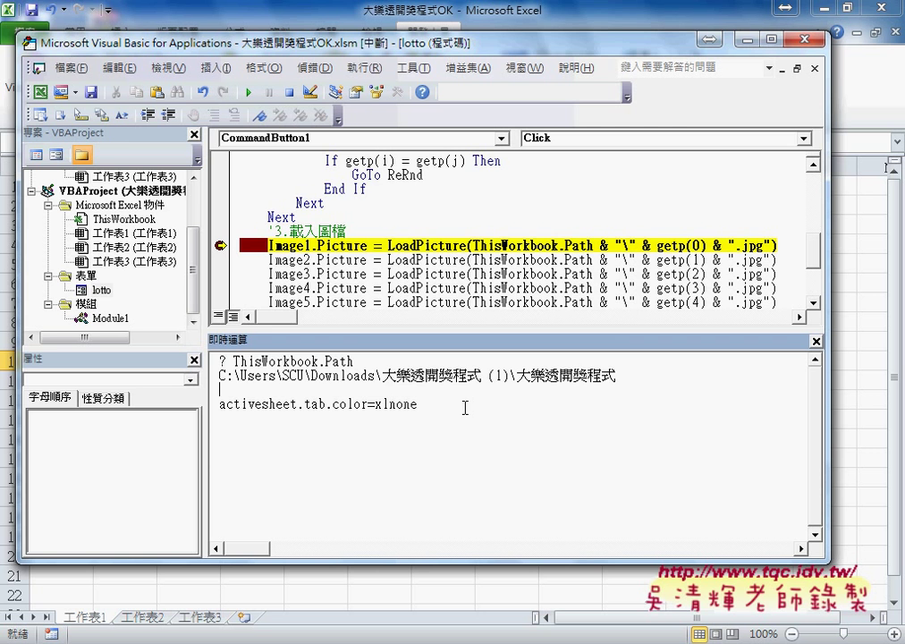
Step: Append \39.jpg to the printed folder path to form getp(0)'s image path
left_click_drag(615, 376, 215, 376)
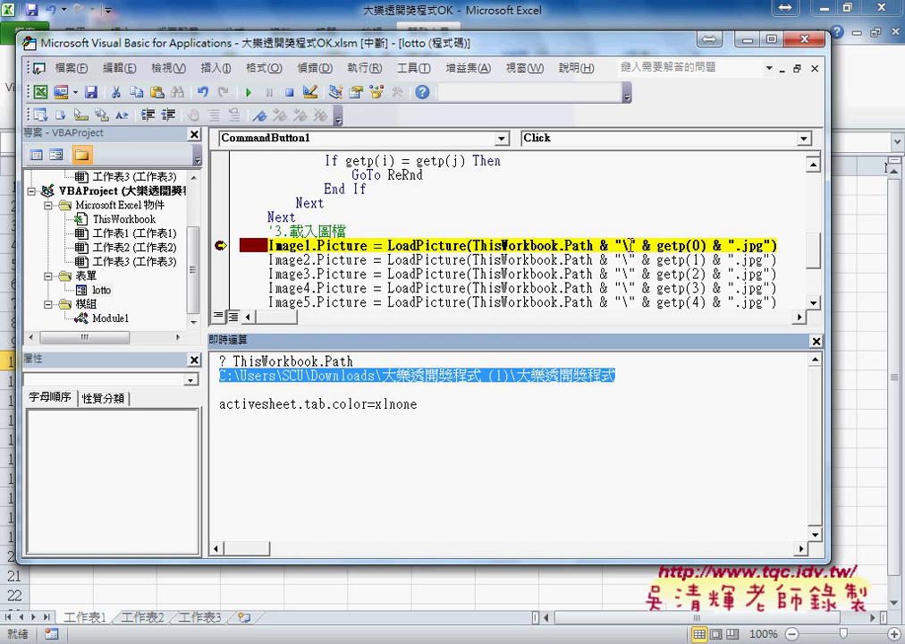
left_click(638, 380)
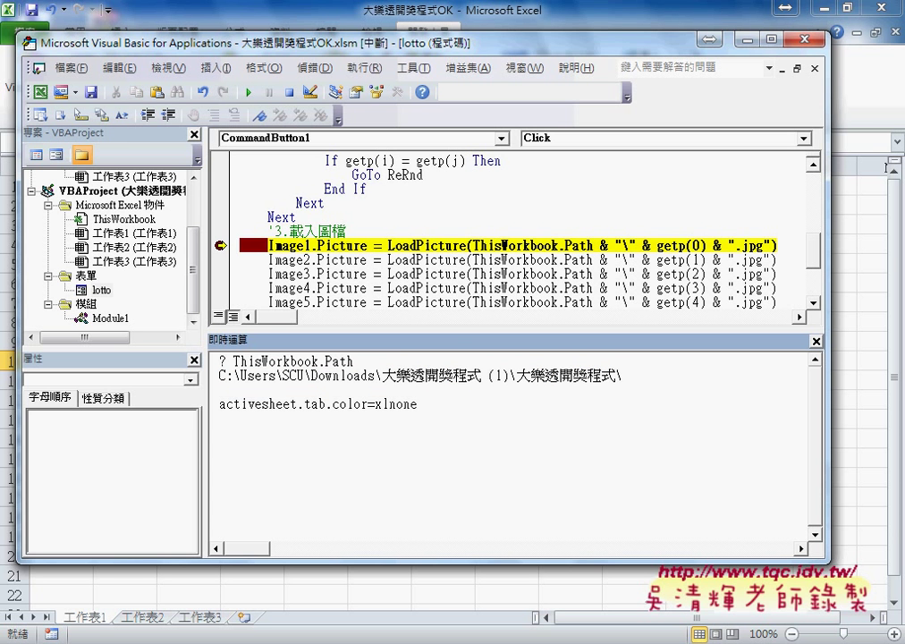
mouse_move(677, 244)
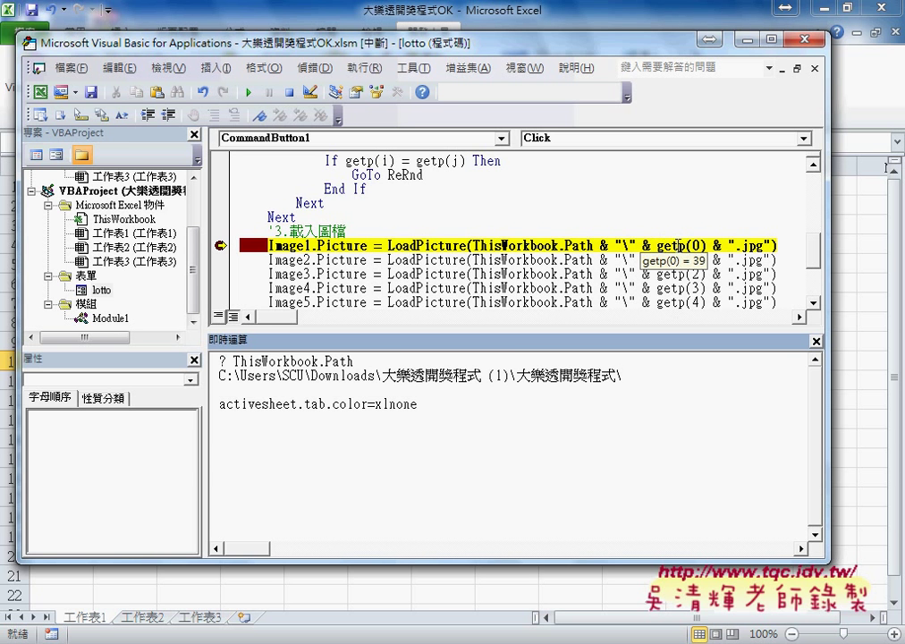
type("39")
type(".")
type("jp")
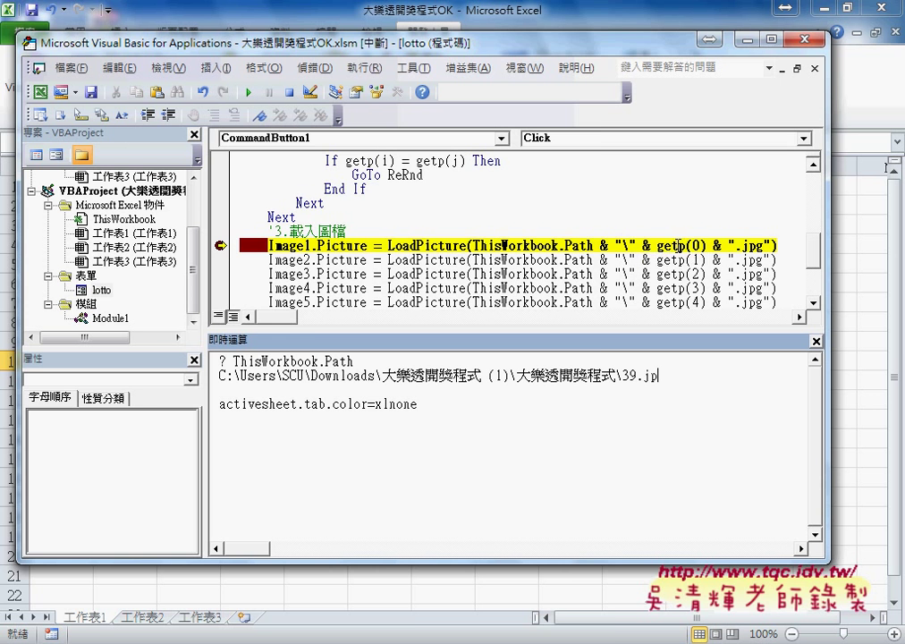
type("g")
mouse_move(307, 640)
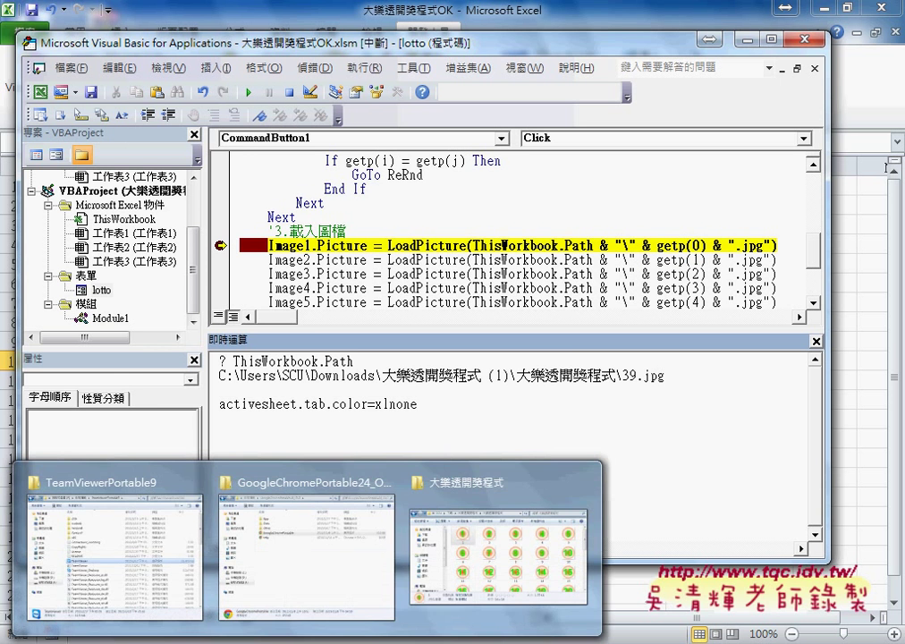
left_click(460, 533)
scroll(515, 456, "down", 5)
scroll(519, 444, "down", 2)
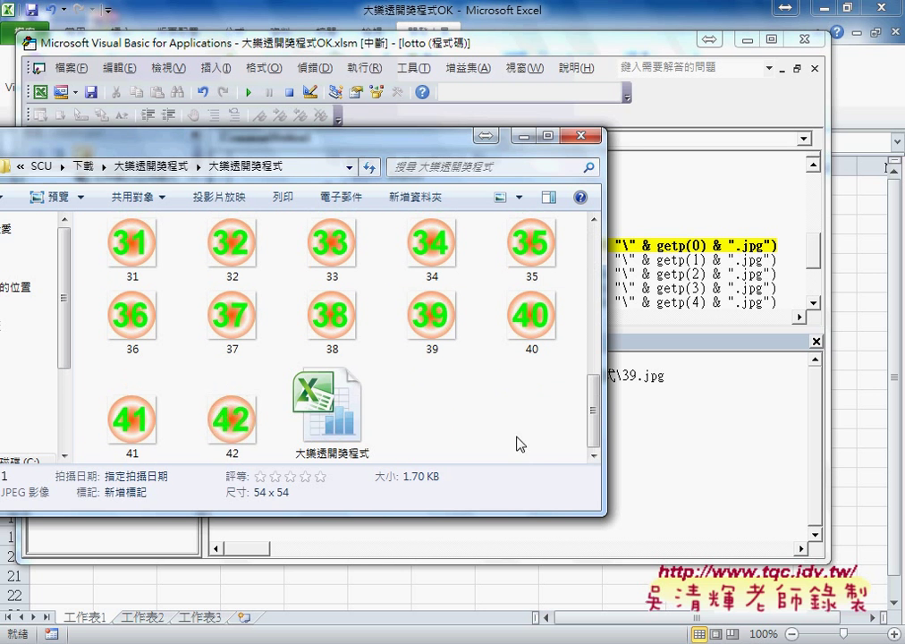
left_click(420, 338)
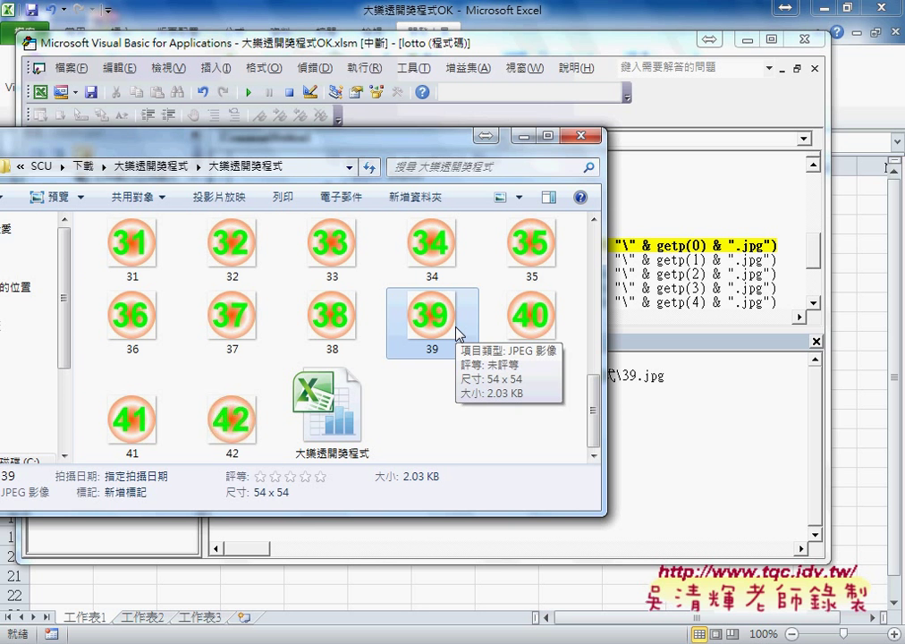
left_click(523, 137)
left_click_drag(388, 245, 467, 243)
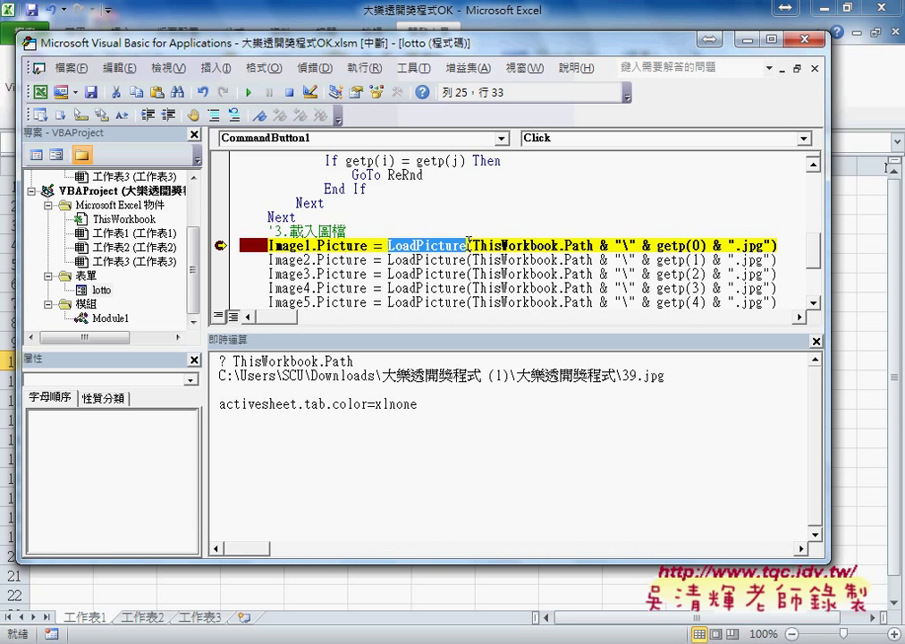
Step: Close the Immediate window, remove the Image1 breakpoint, and let the code finish running
left_click(787, 376)
left_click(817, 343)
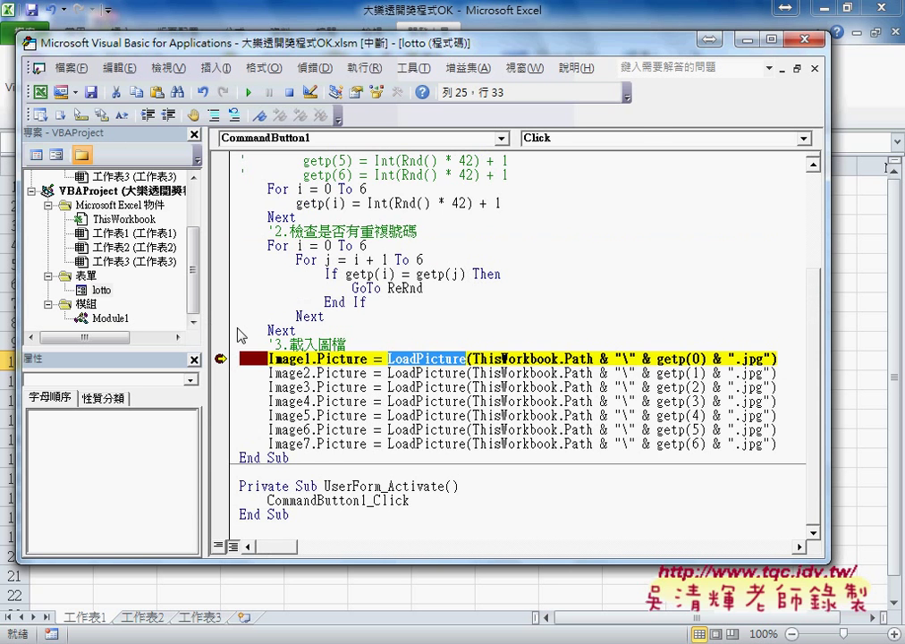
left_click(224, 359)
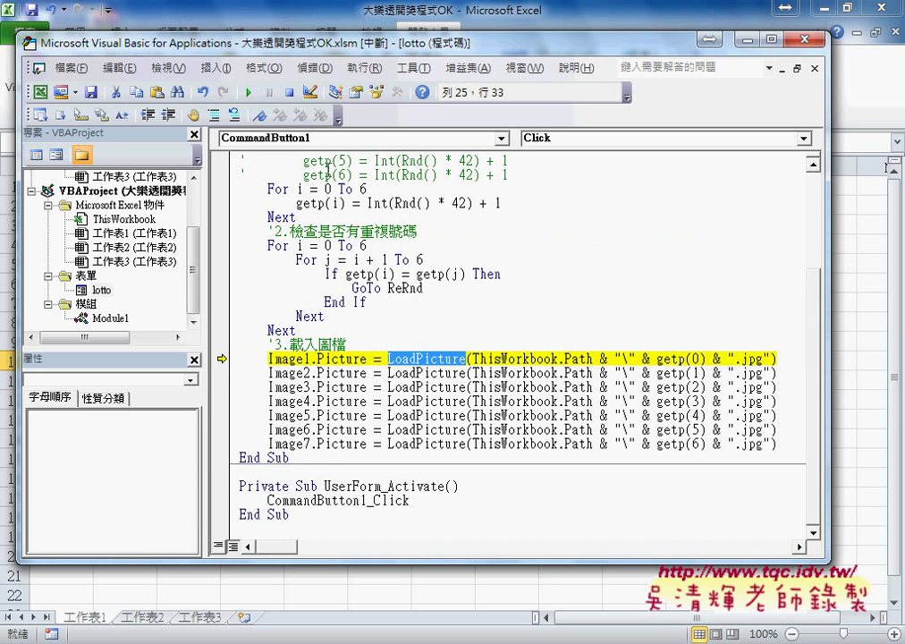
key("F8")
key("F8")
key("F8")
key("F8")
key("F8")
key("F8")
key("F8")
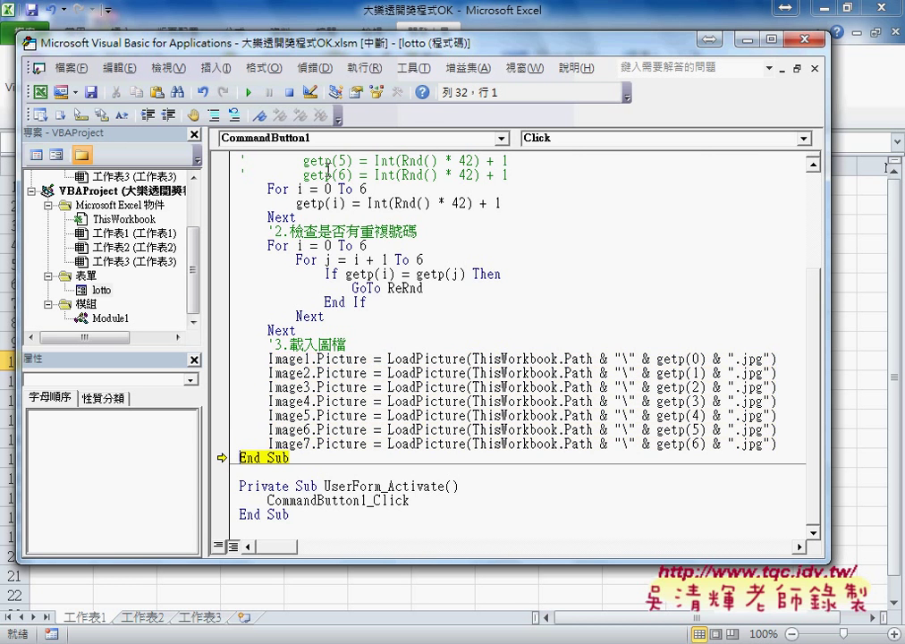
key("F8")
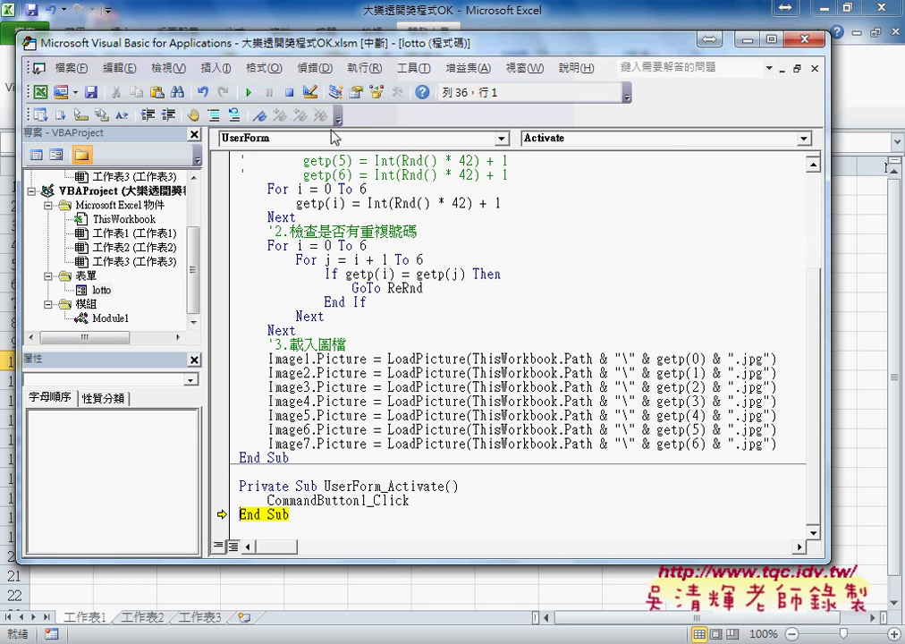
left_click(248, 92)
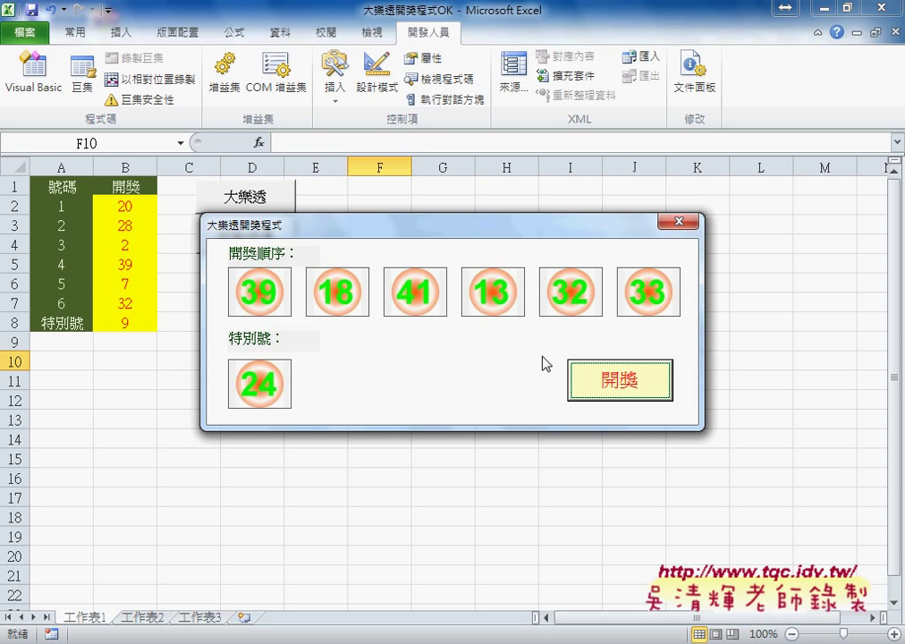
Step: Draw lottery balls four times on the running form, then close it
left_click(594, 391)
left_click(592, 393)
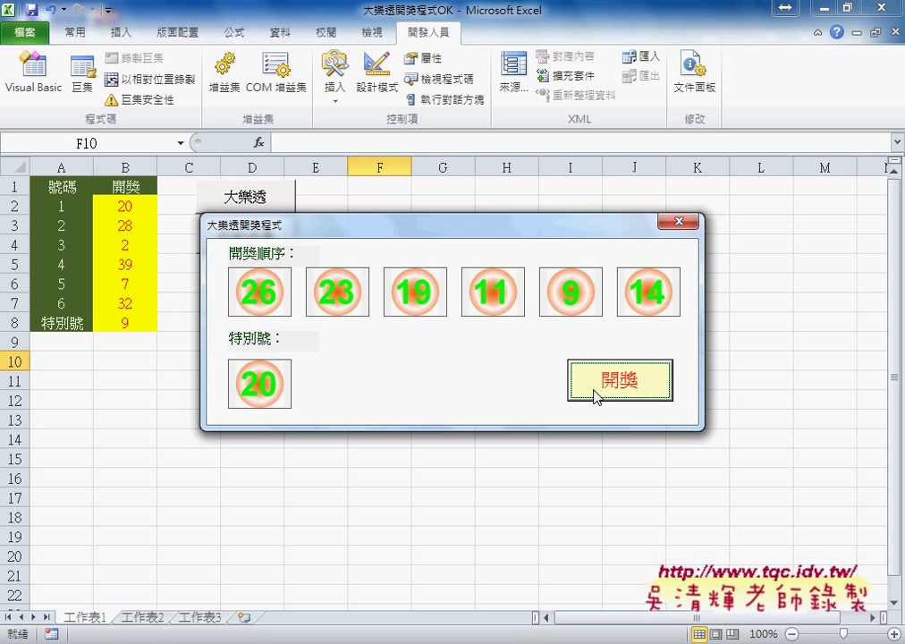
left_click(621, 396)
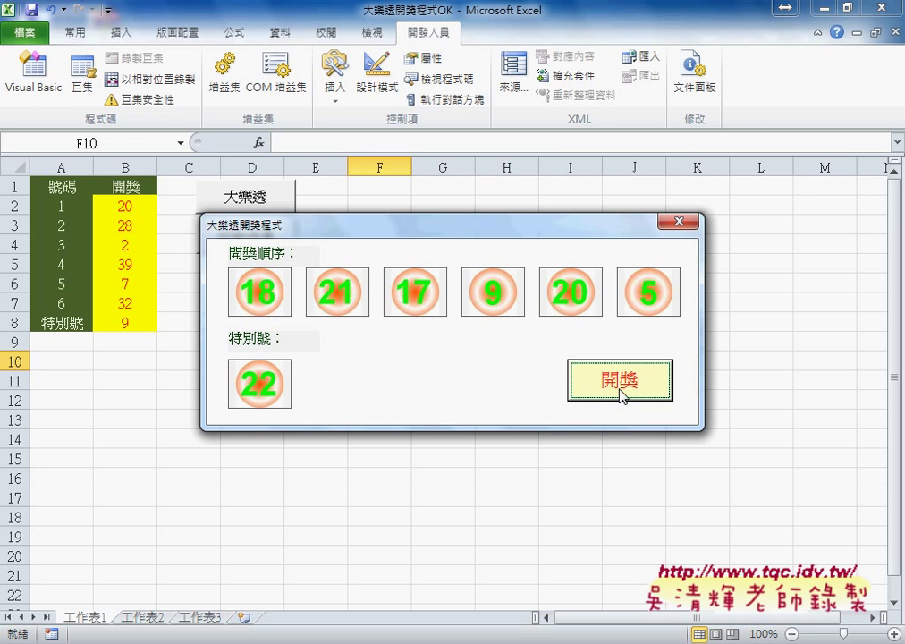
left_click(622, 396)
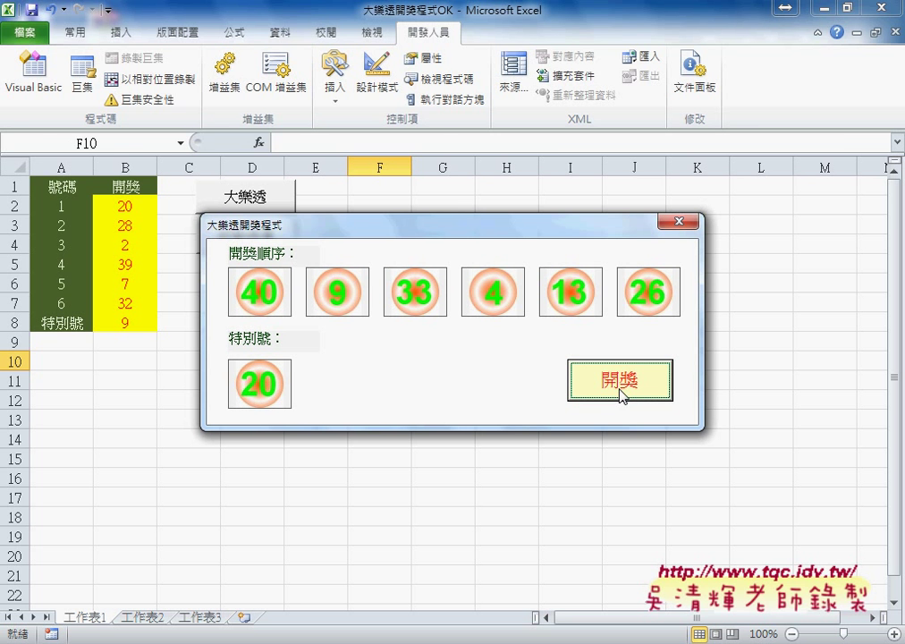
left_click(679, 222)
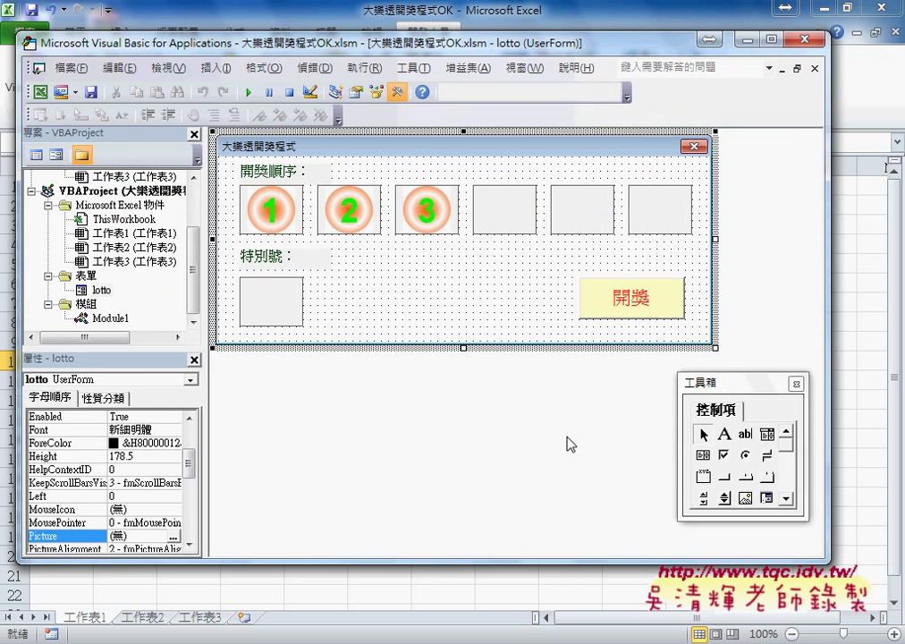
Step: Select the duplicate-free code from Dim getp(6) through the Image7 line for copying
key("F7")
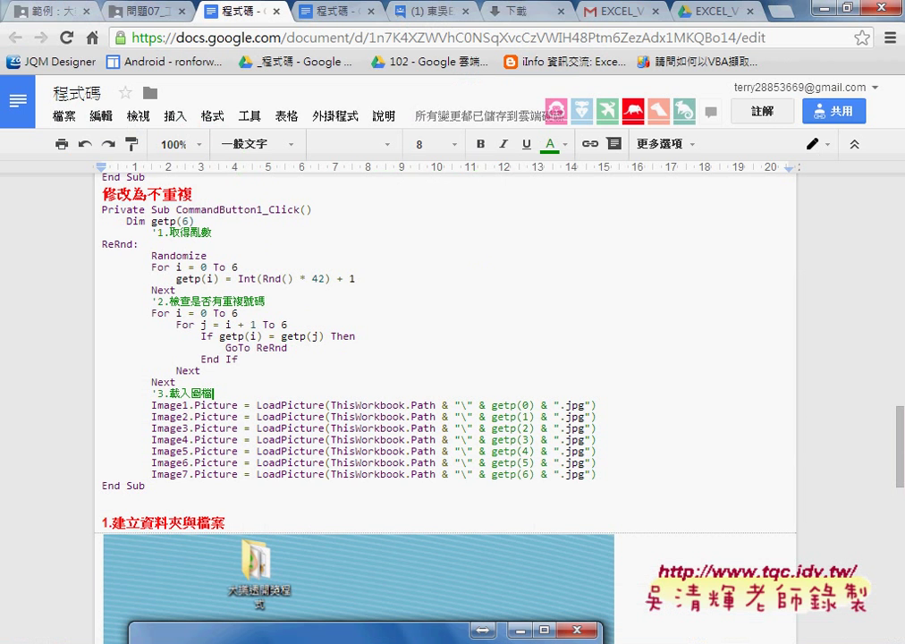
left_click(306, 451)
left_click_drag(105, 193, 192, 193)
scroll(134, 192, "up", 3)
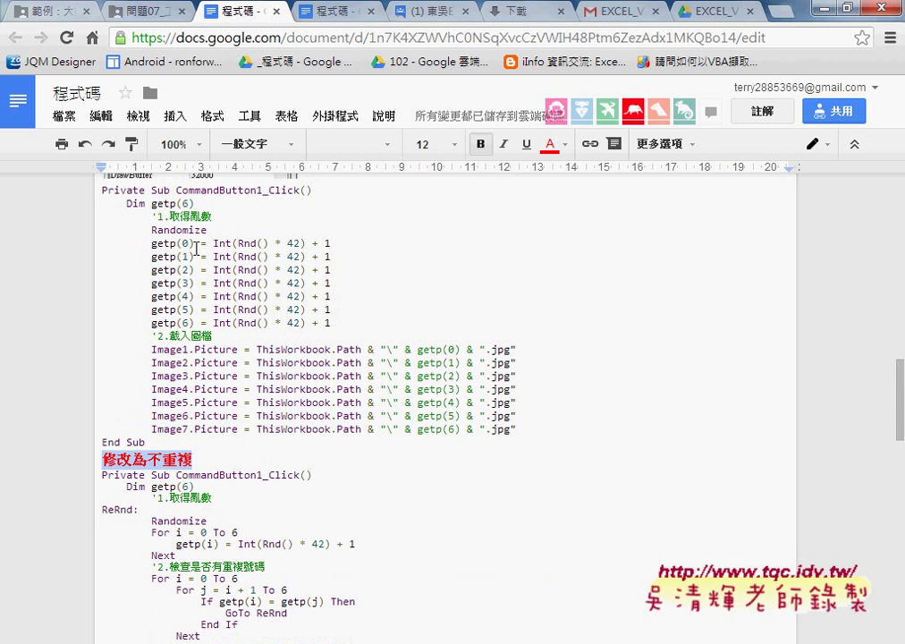
scroll(206, 245, "down", 3)
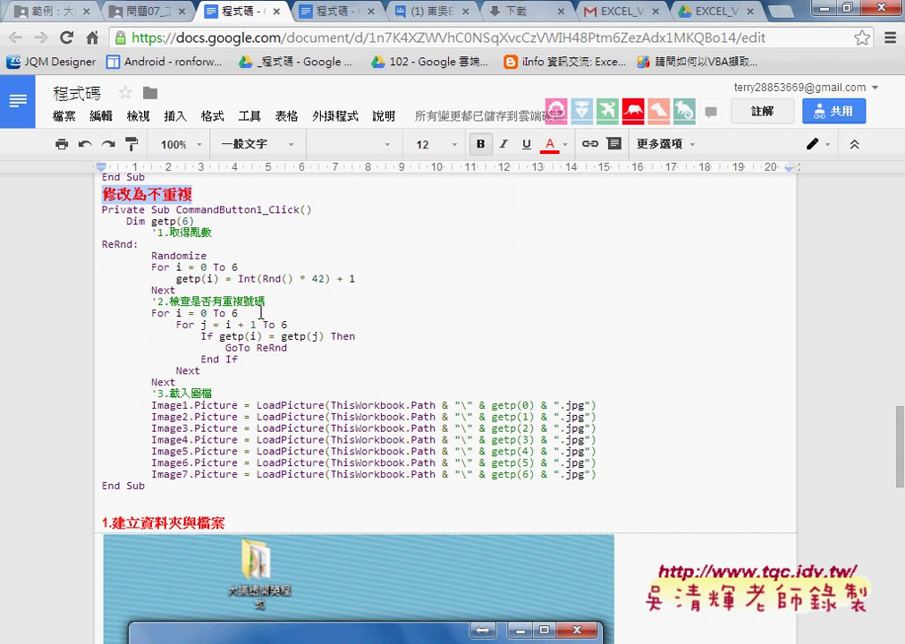
left_click(120, 220)
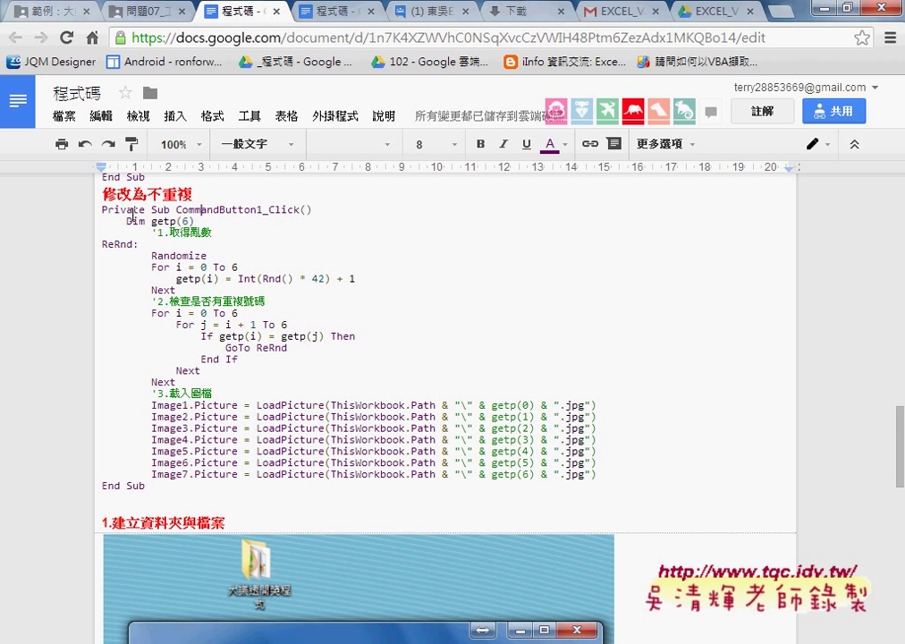
left_click_drag(119, 220, 632, 472)
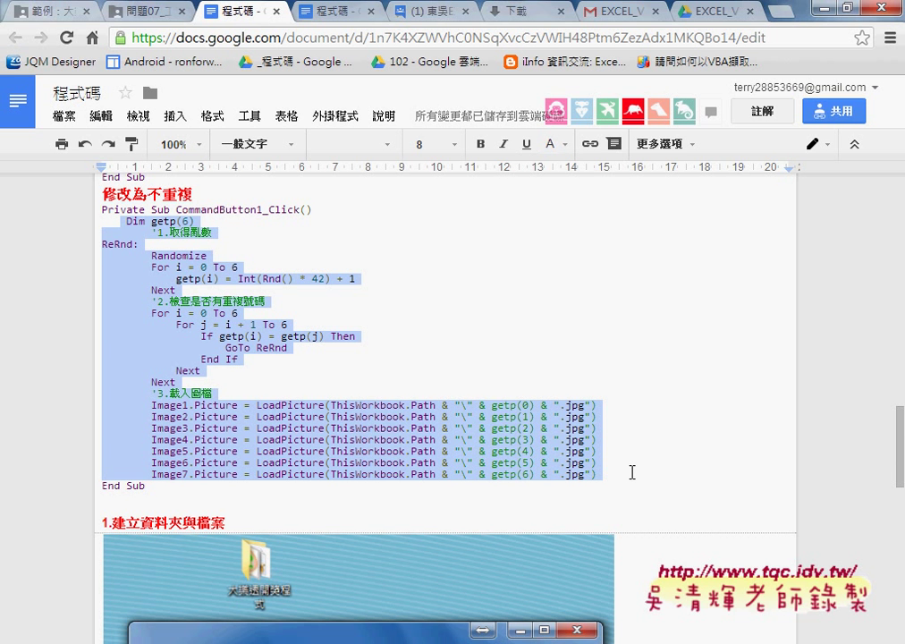